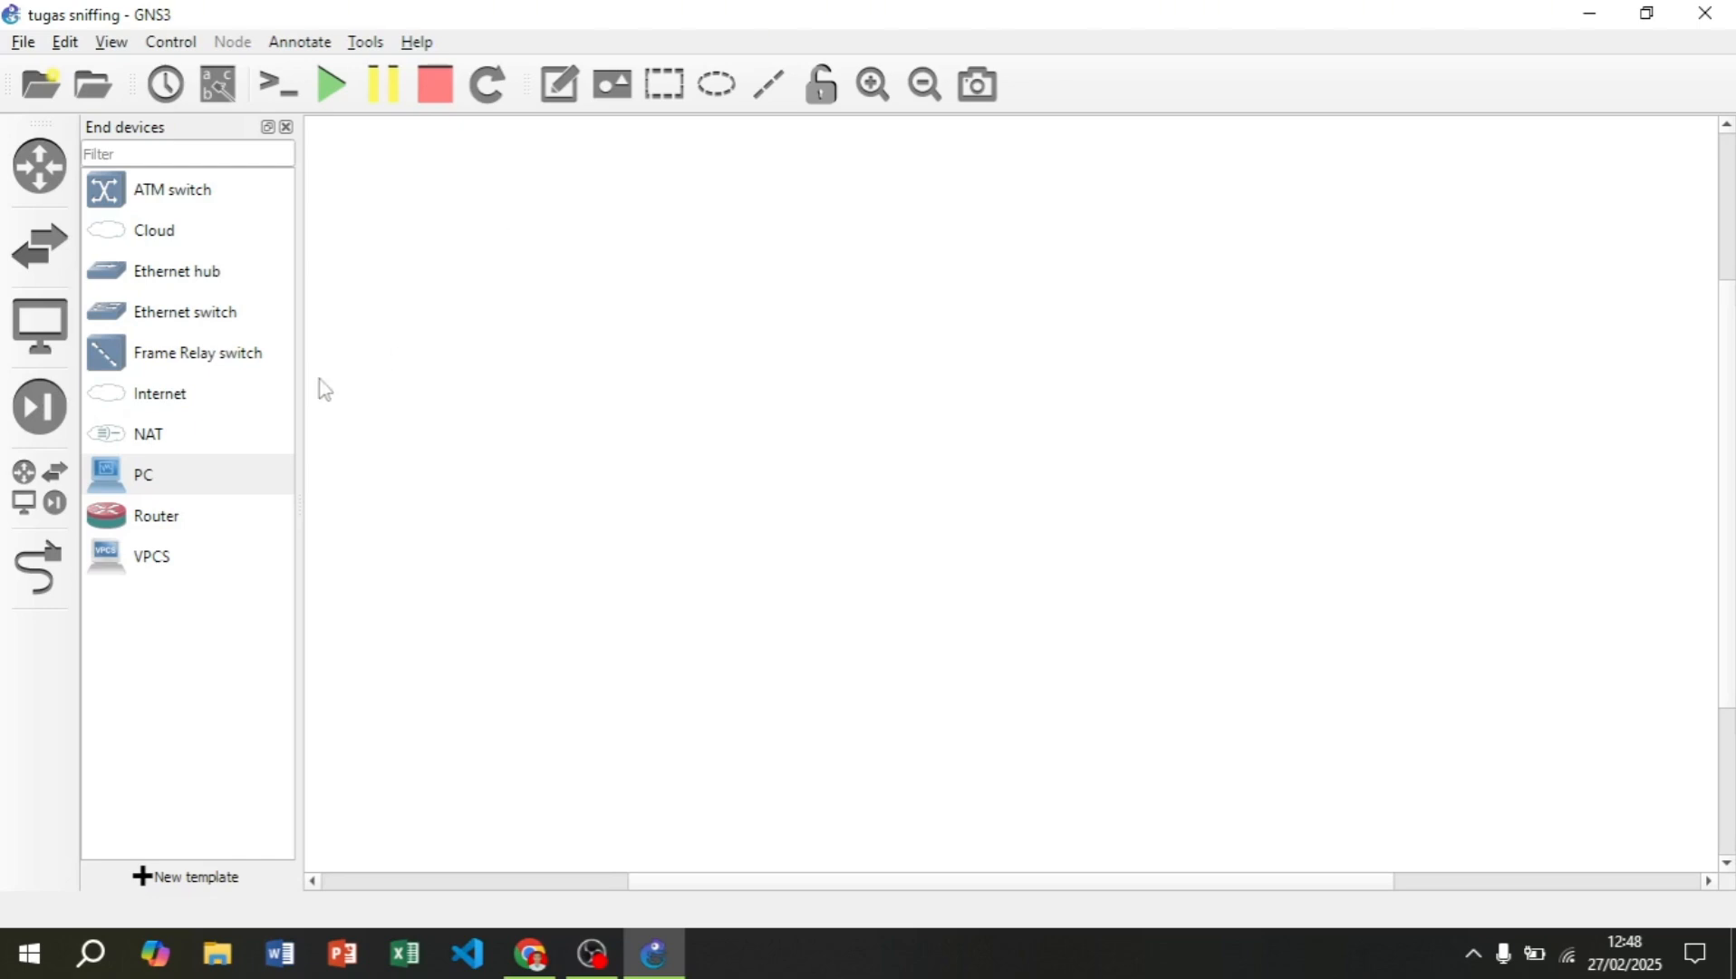
- Place two PC devices side by side on the empty topology canvas
{"action": "left_click", "coordinate": [264, 477]}
{"action": "left_click_drag", "start_coordinate": [263, 468], "coordinate": [407, 507]}
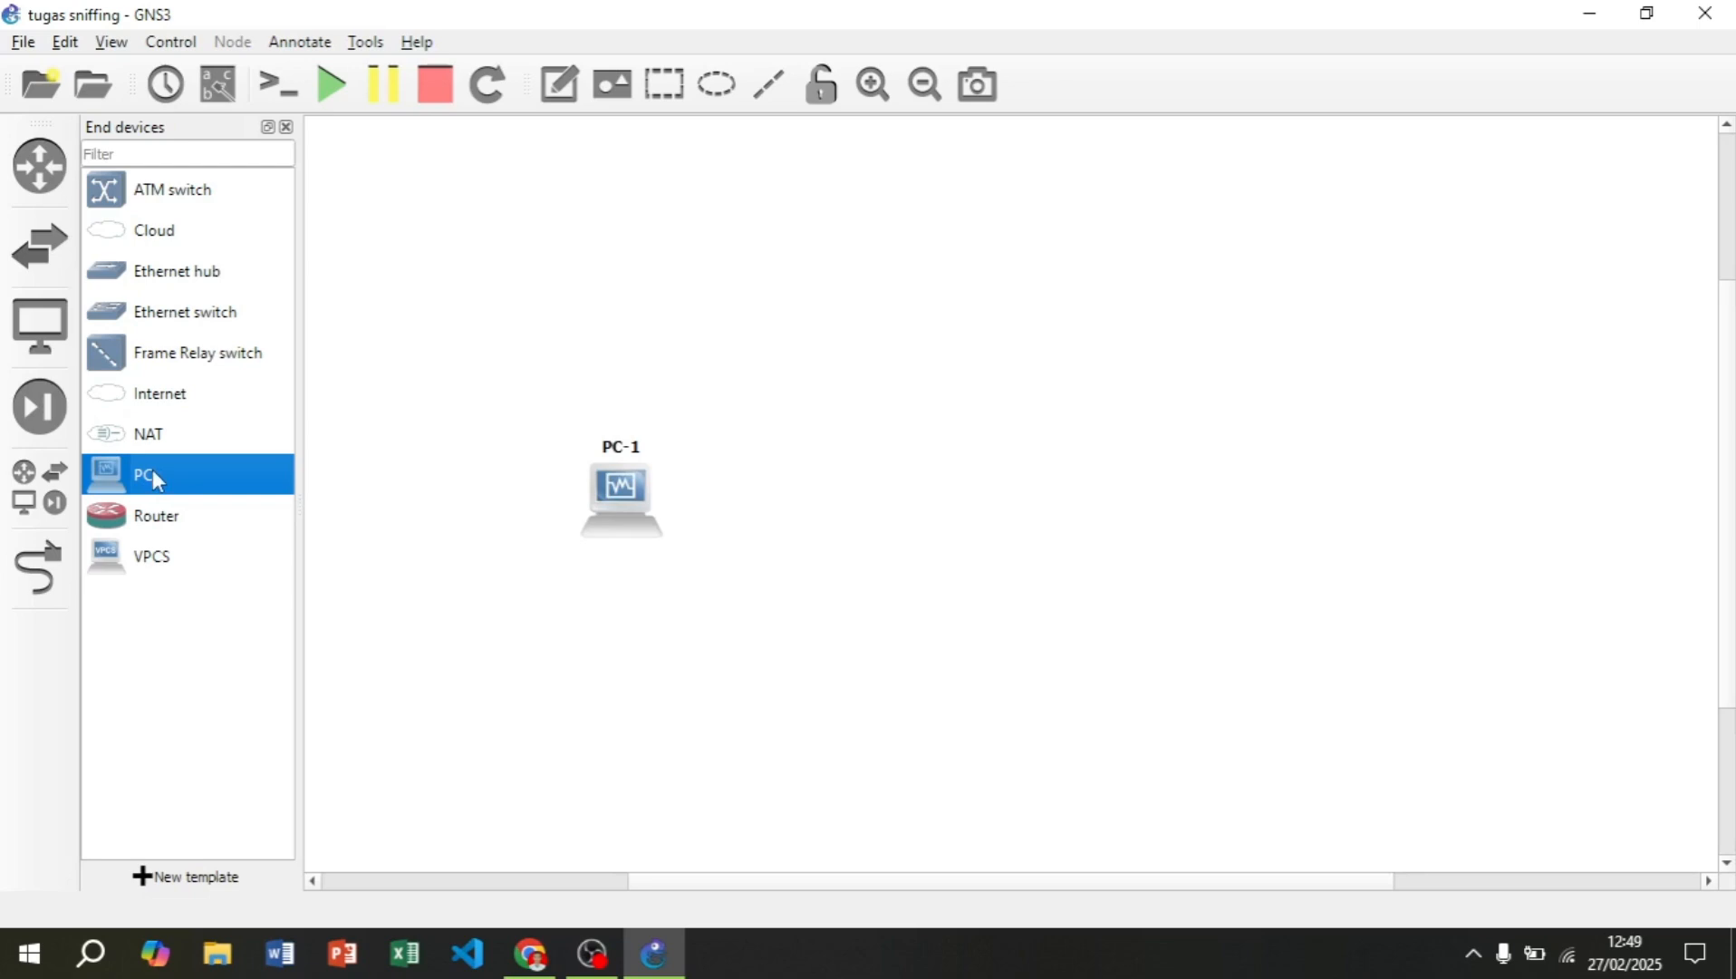
{"action": "left_click_drag", "start_coordinate": [164, 480], "coordinate": [951, 533]}
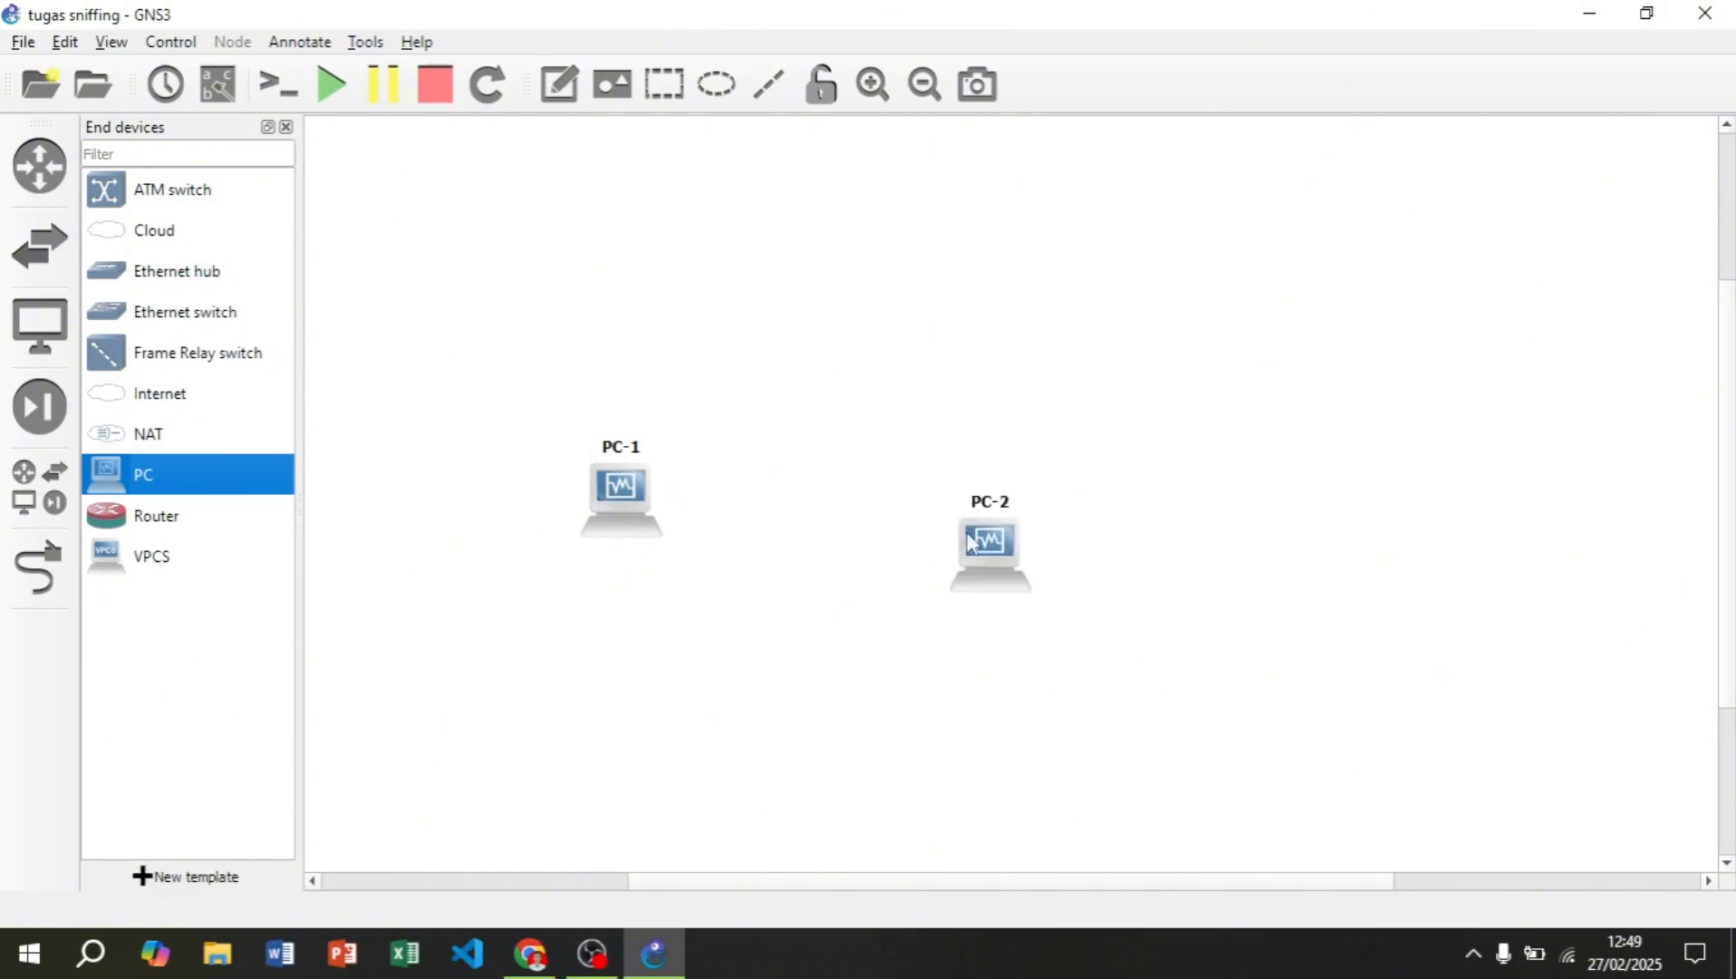
{"action": "left_click_drag", "start_coordinate": [1012, 548], "coordinate": [997, 498]}
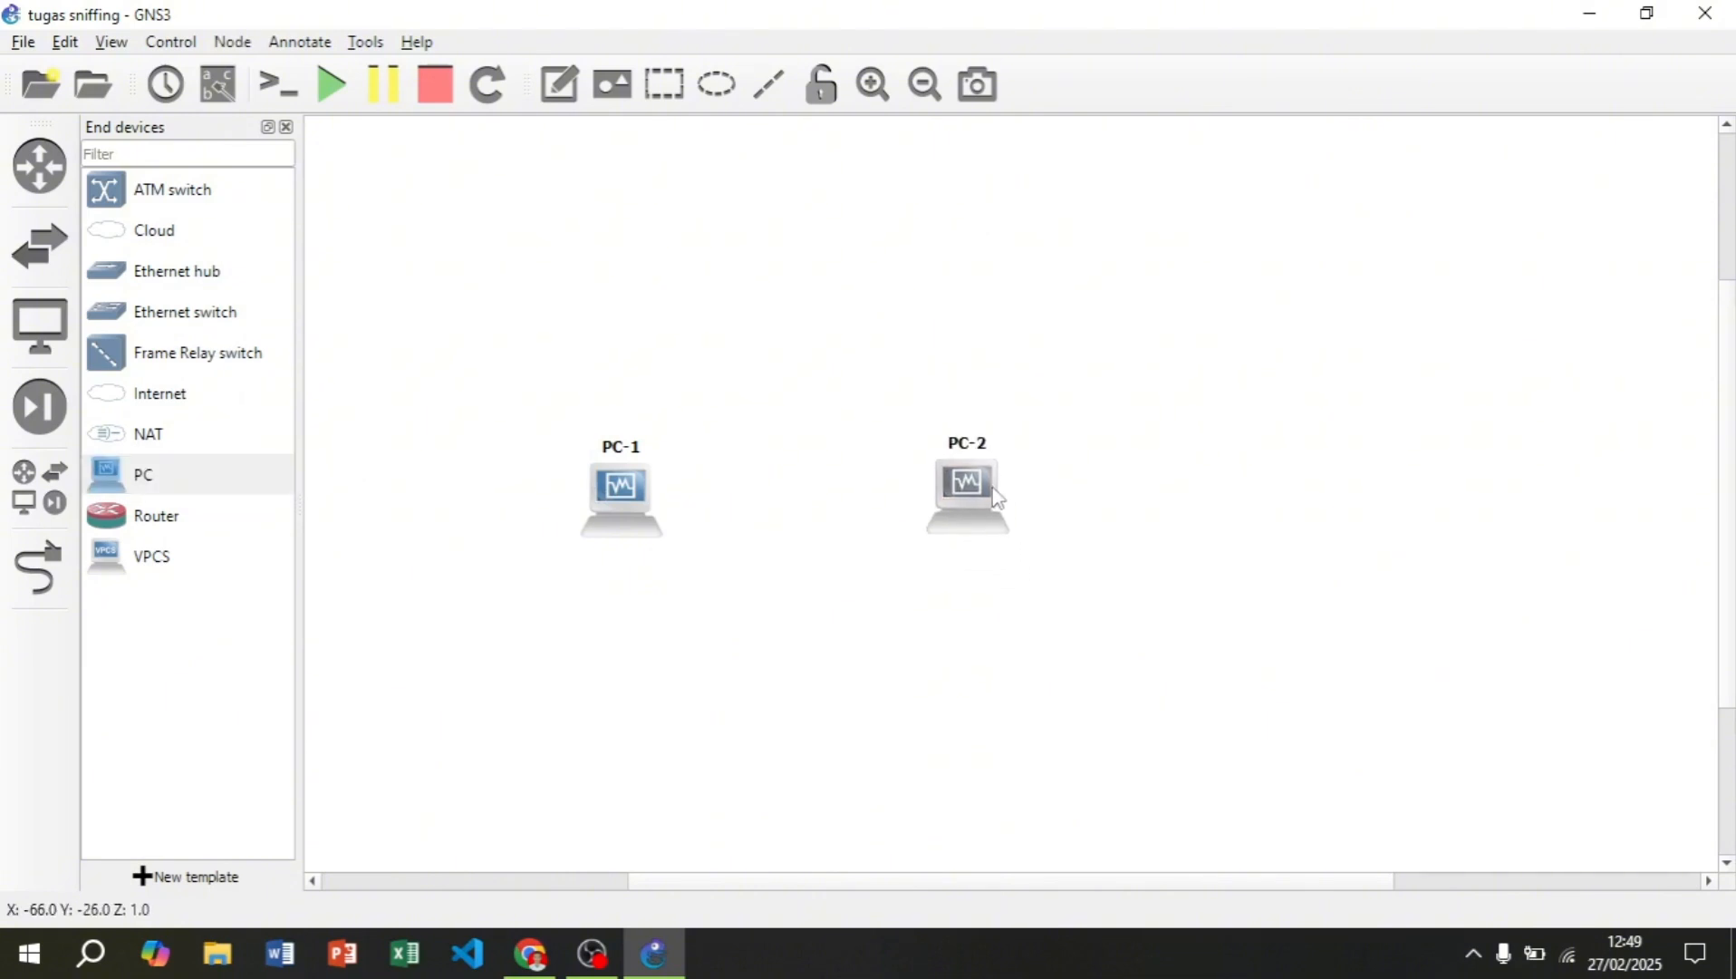
- Link PC-1's LAN port to PC-2's LAN port and start all devices
{"action": "left_click", "coordinate": [55, 574]}
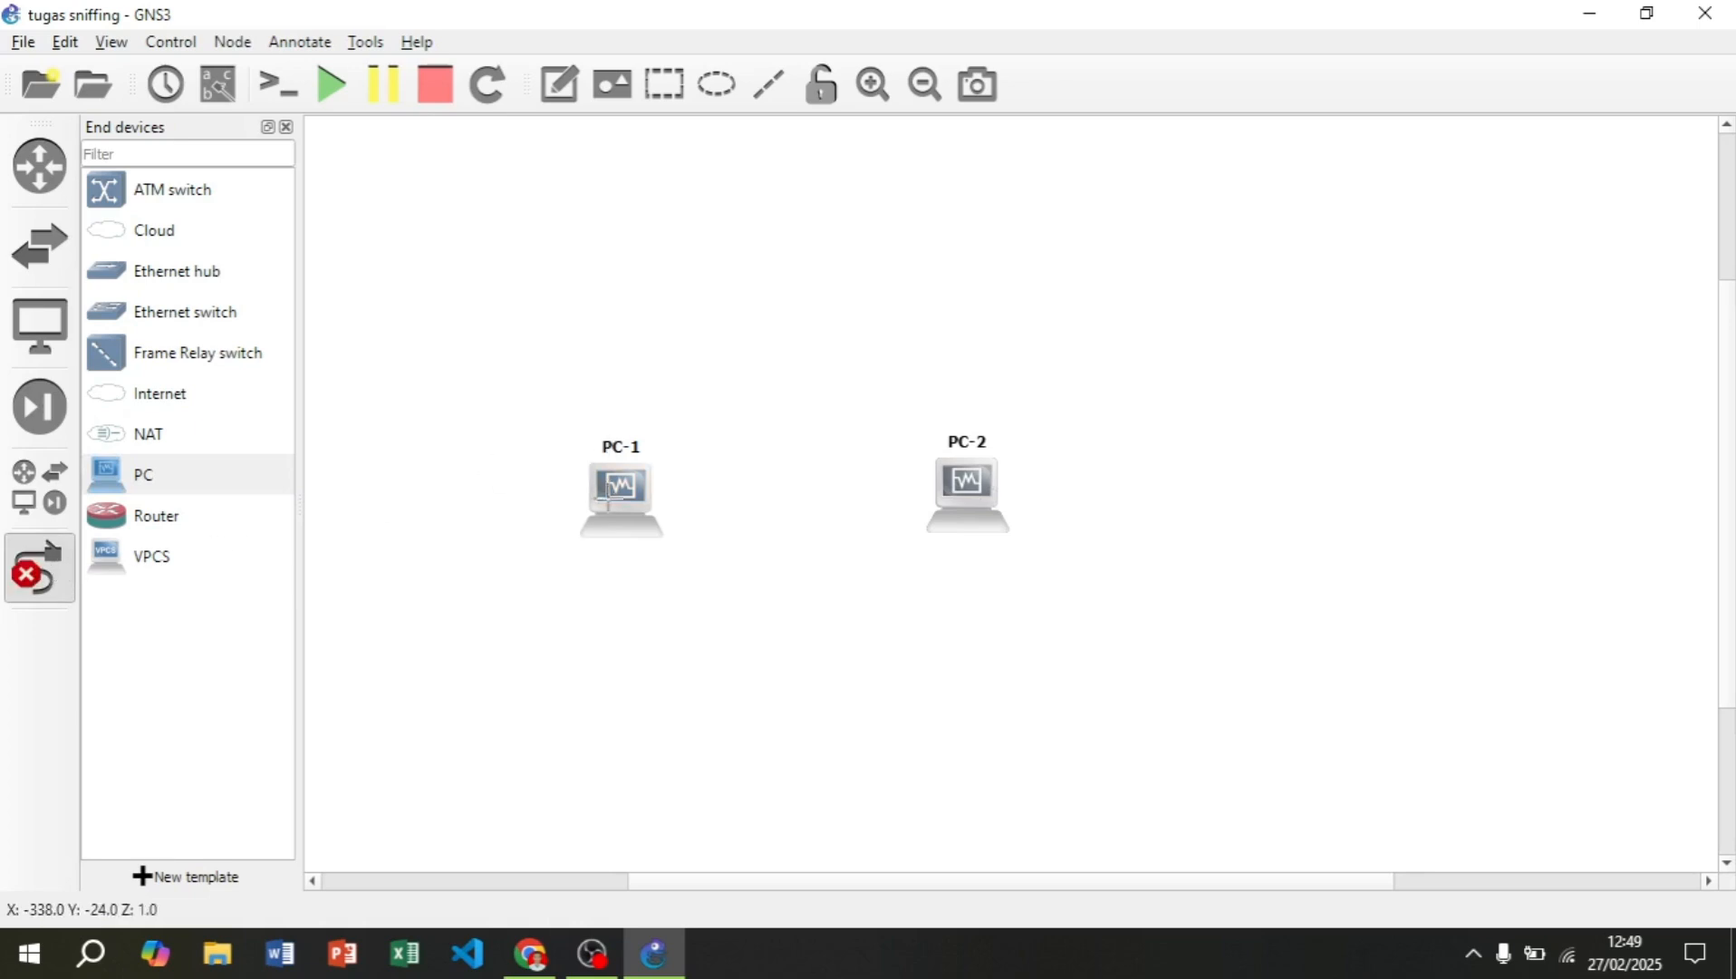
{"action": "left_click", "coordinate": [615, 504]}
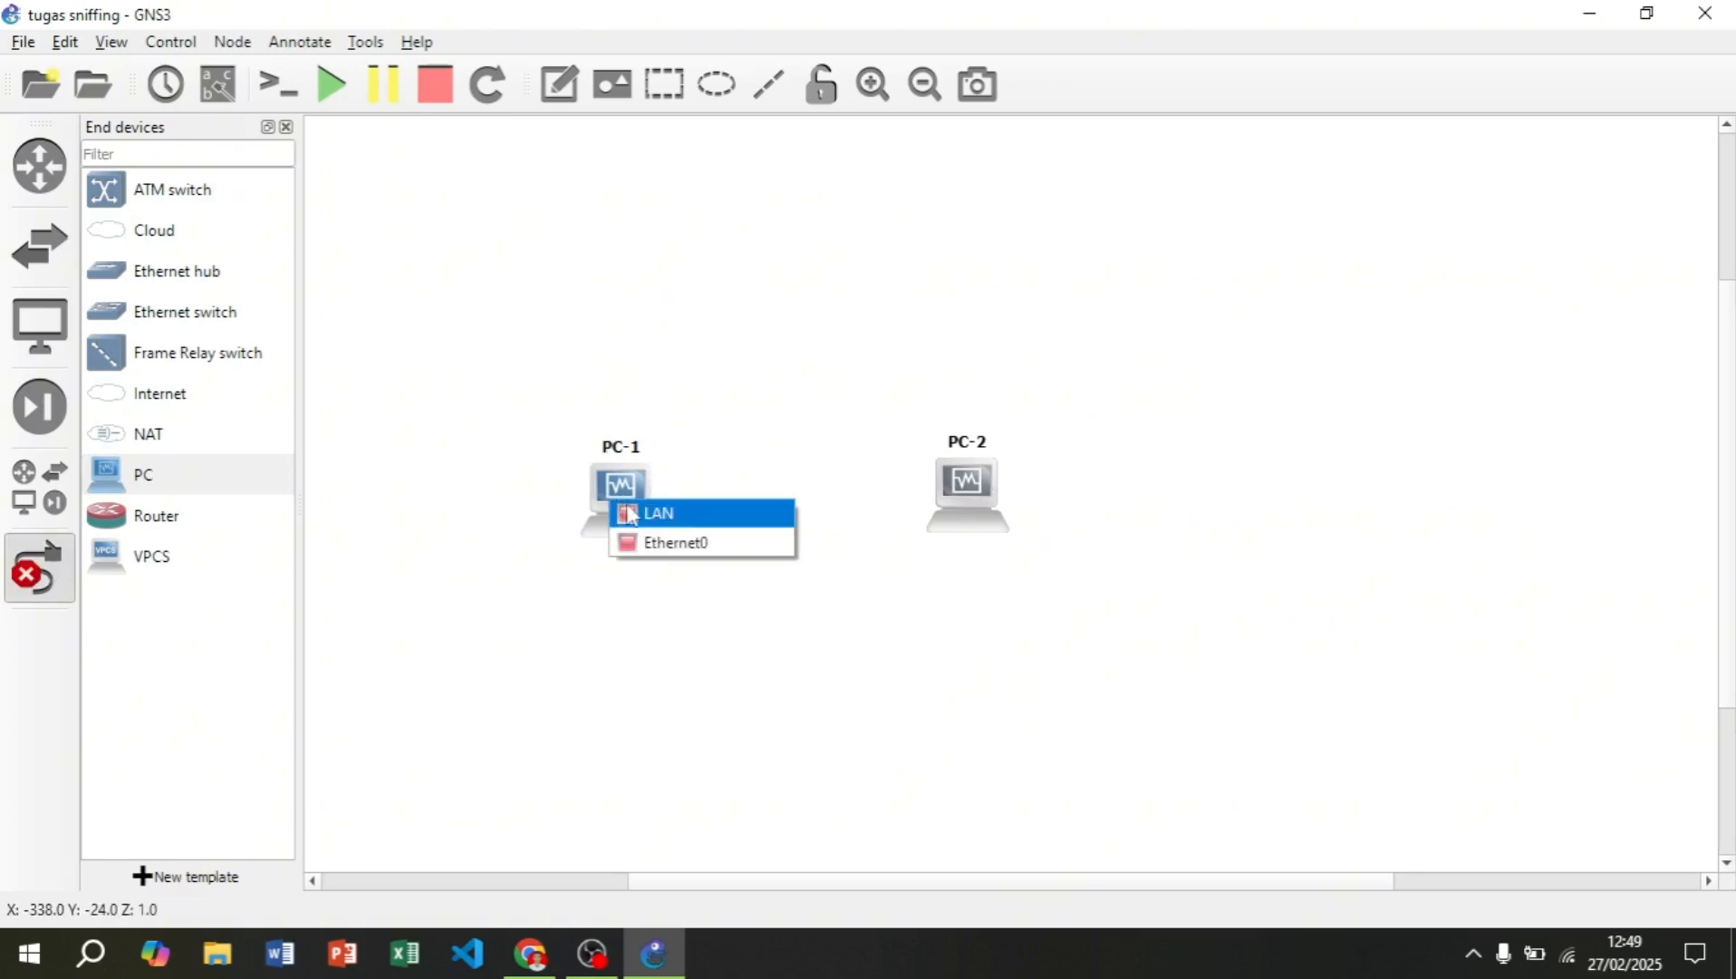
{"action": "left_click", "coordinate": [631, 515]}
{"action": "left_click", "coordinate": [961, 515]}
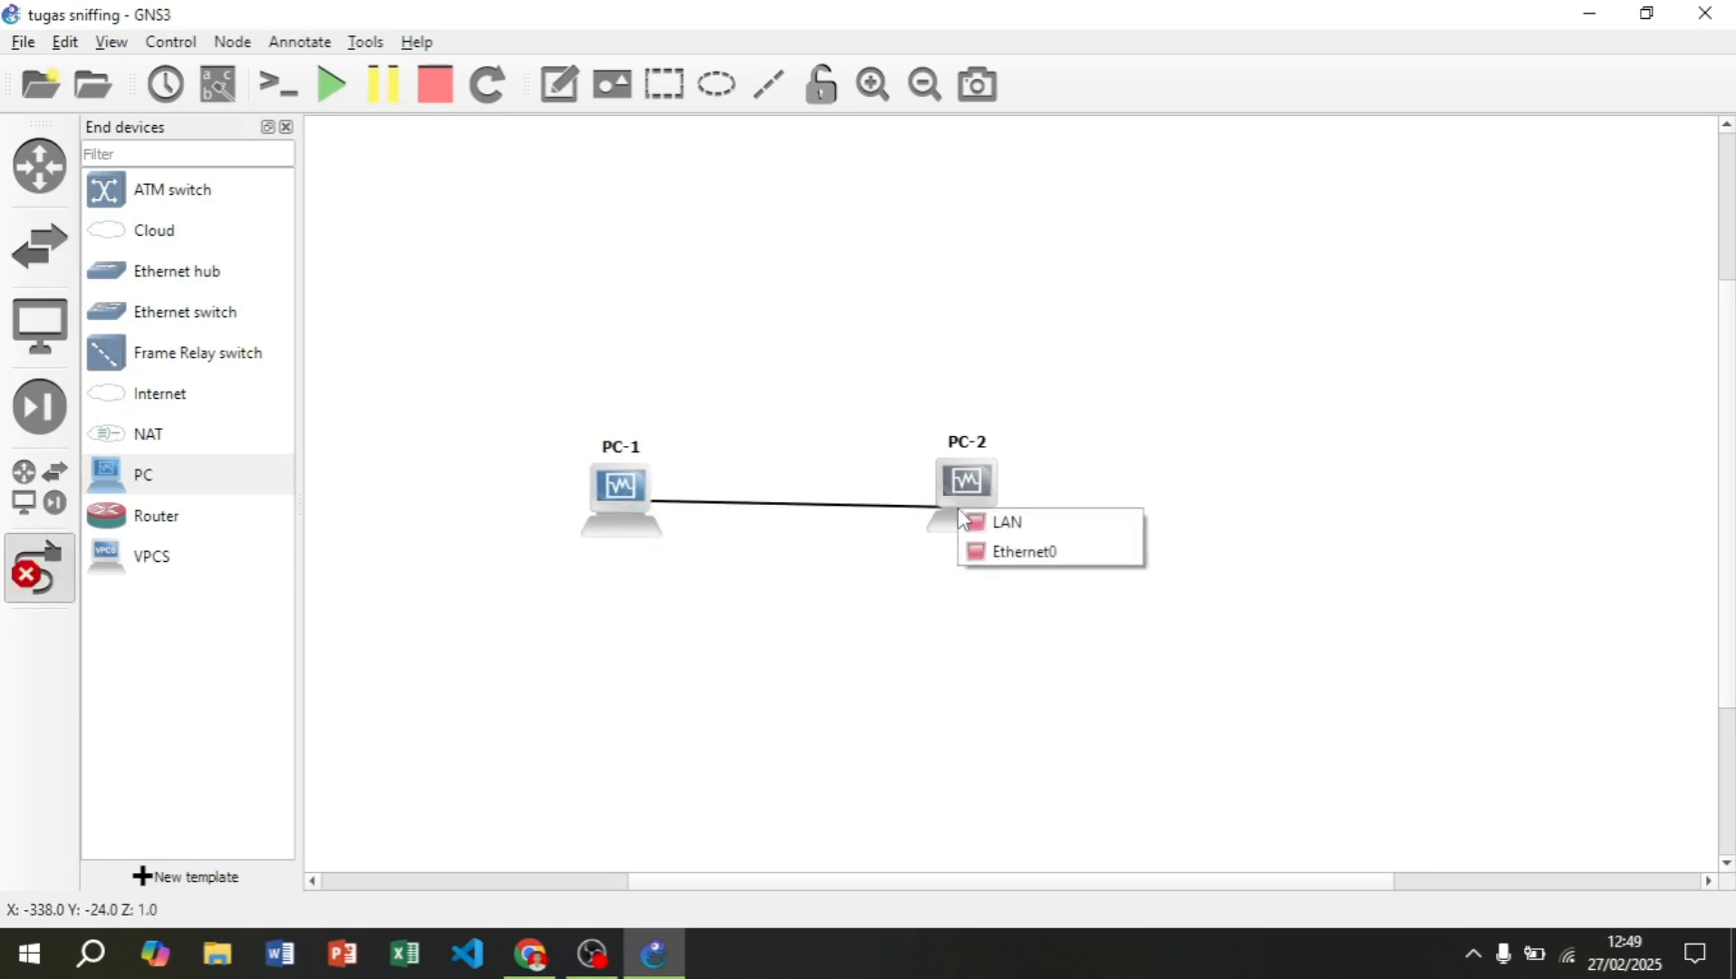
{"action": "left_click", "coordinate": [974, 523]}
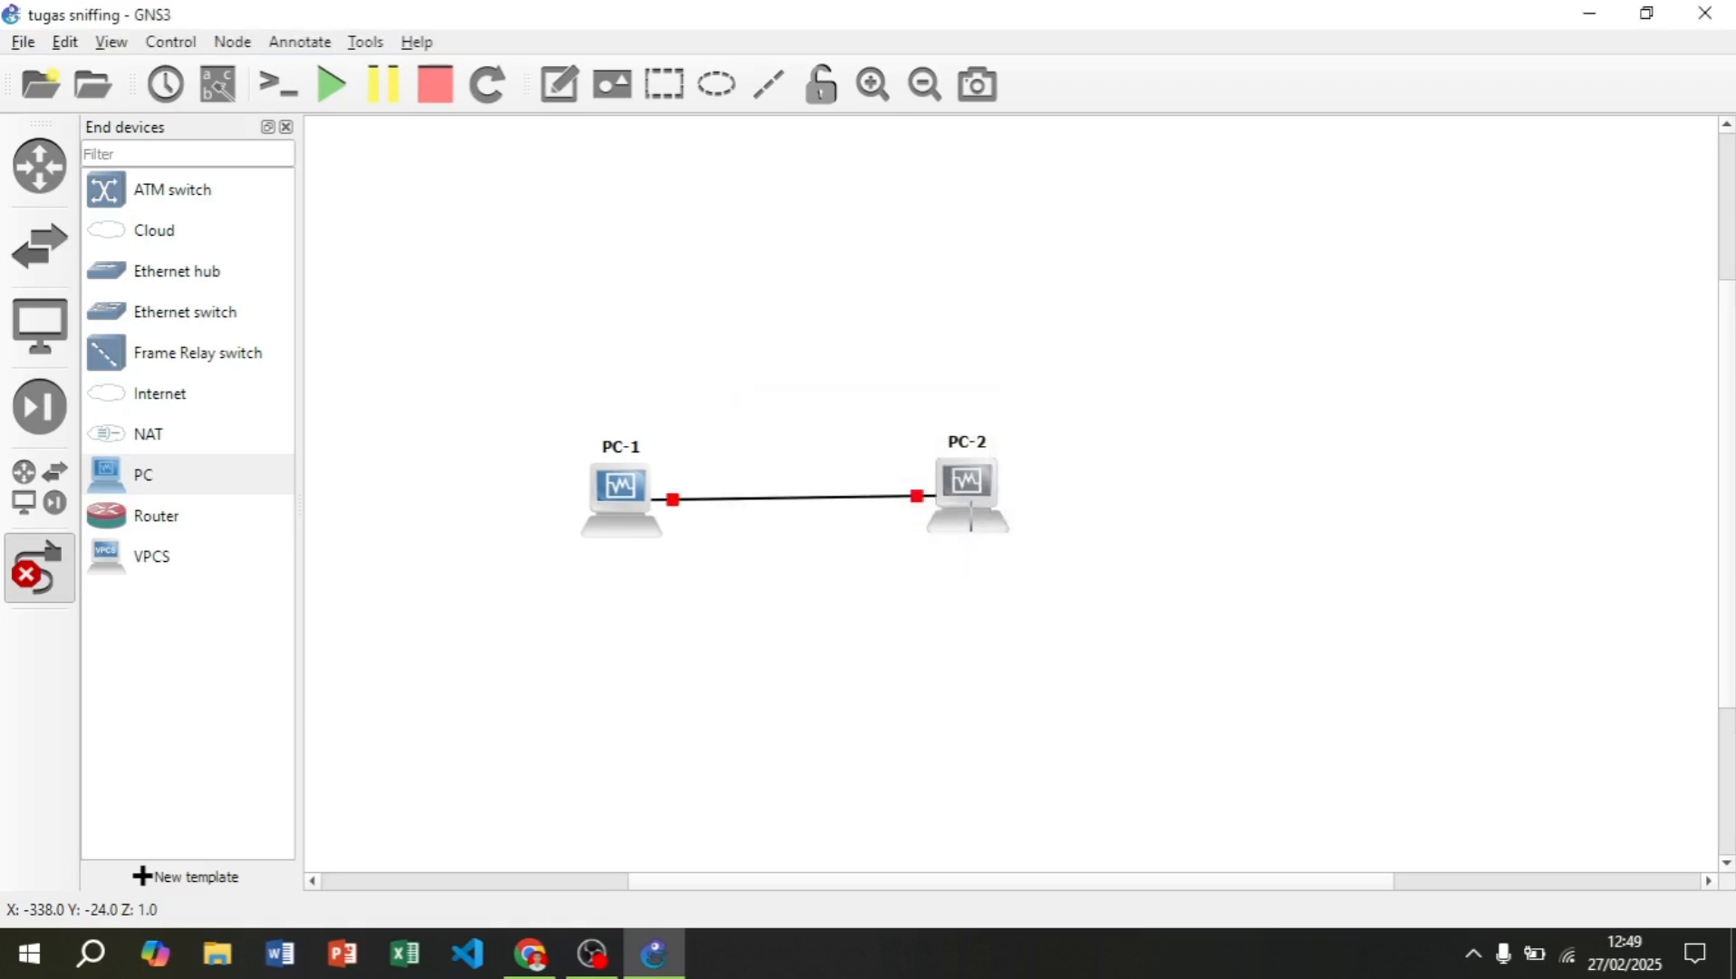
{"action": "left_click", "coordinate": [321, 101]}
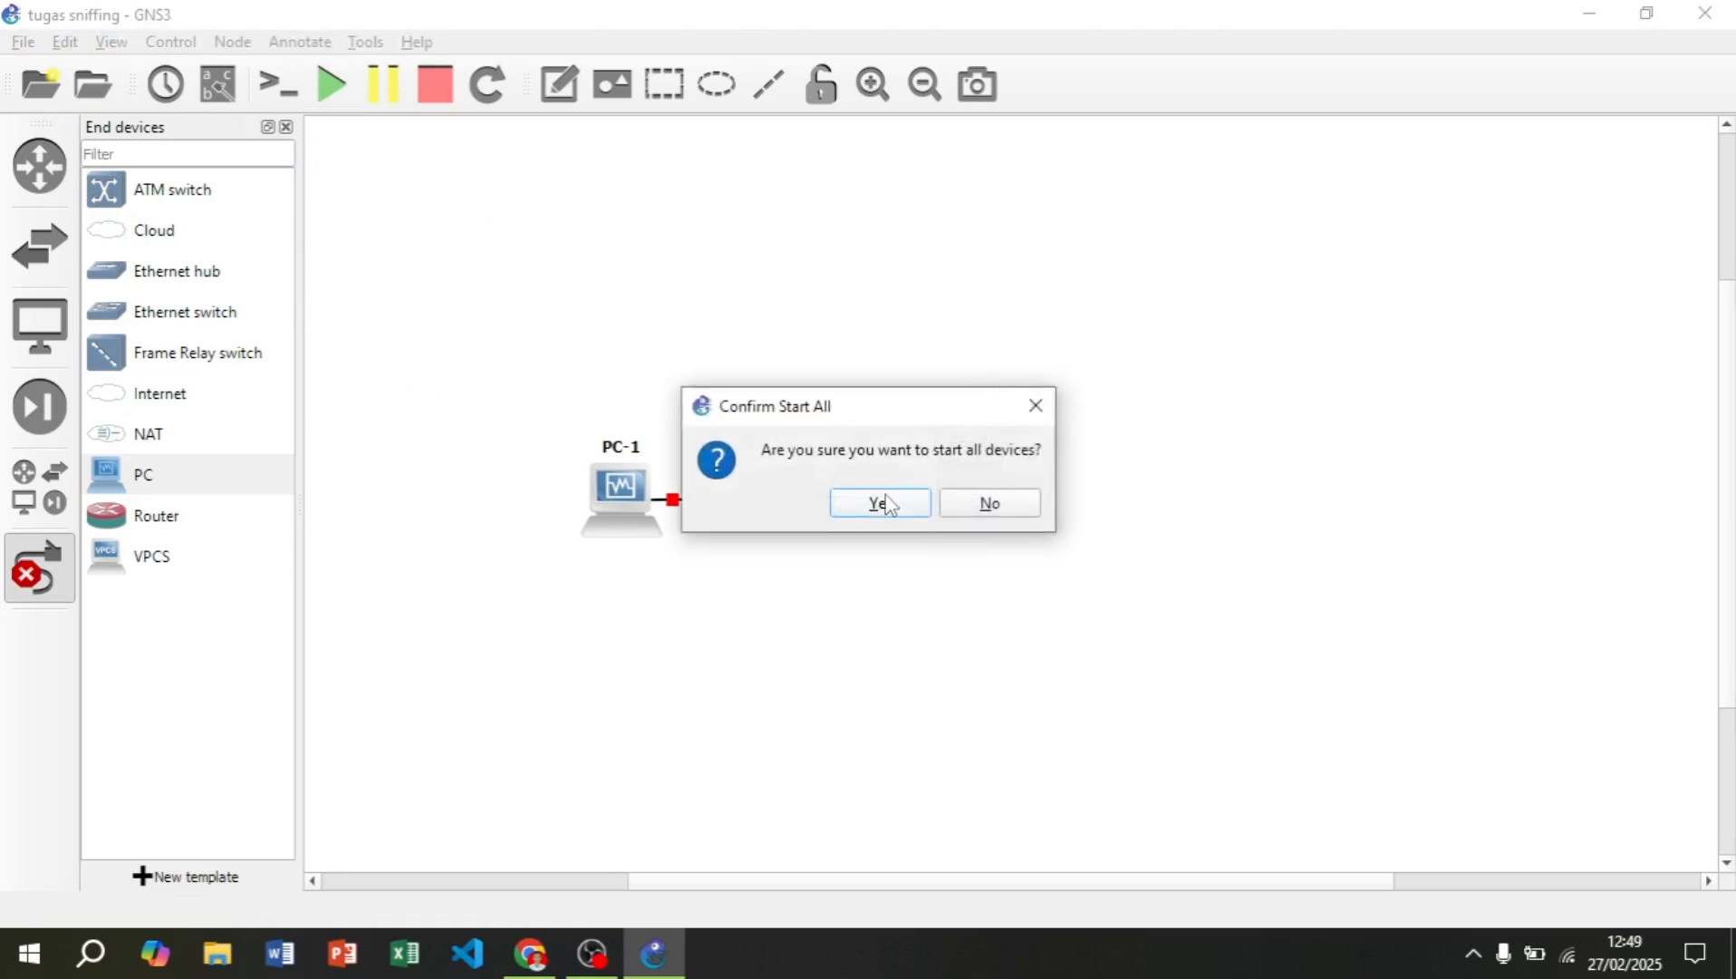
{"action": "left_click", "coordinate": [882, 504]}
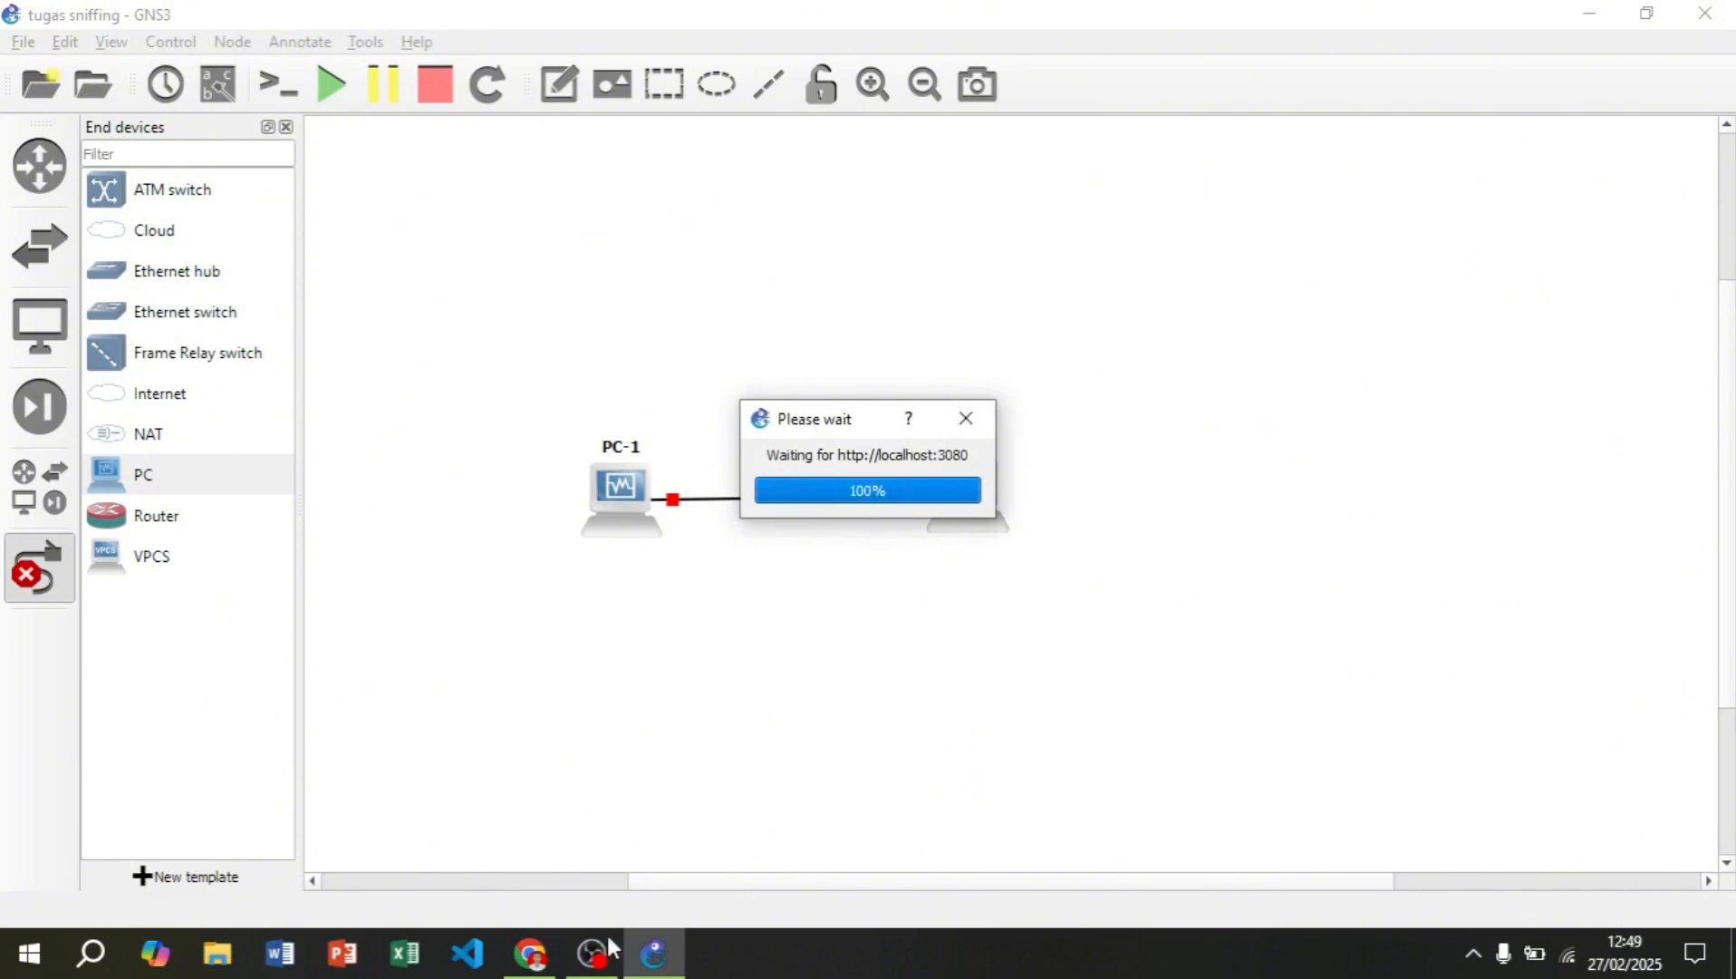
{"action": "mouse_move", "coordinate": [598, 948]}
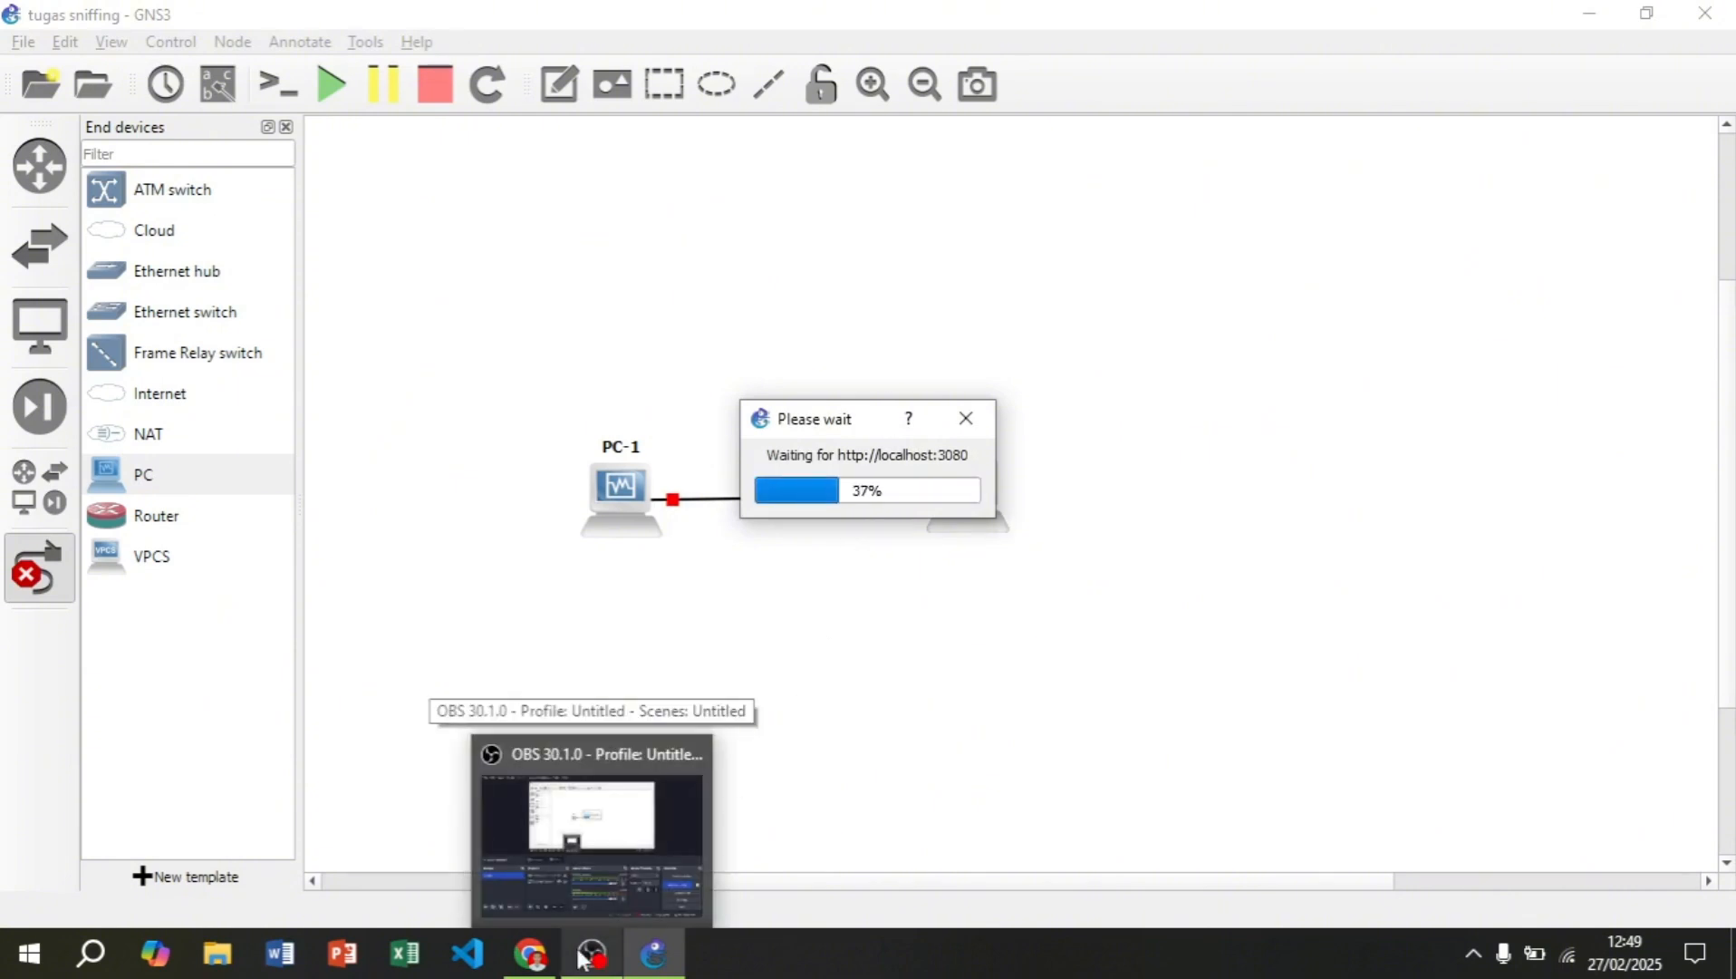
{"action": "left_click", "coordinate": [587, 953]}
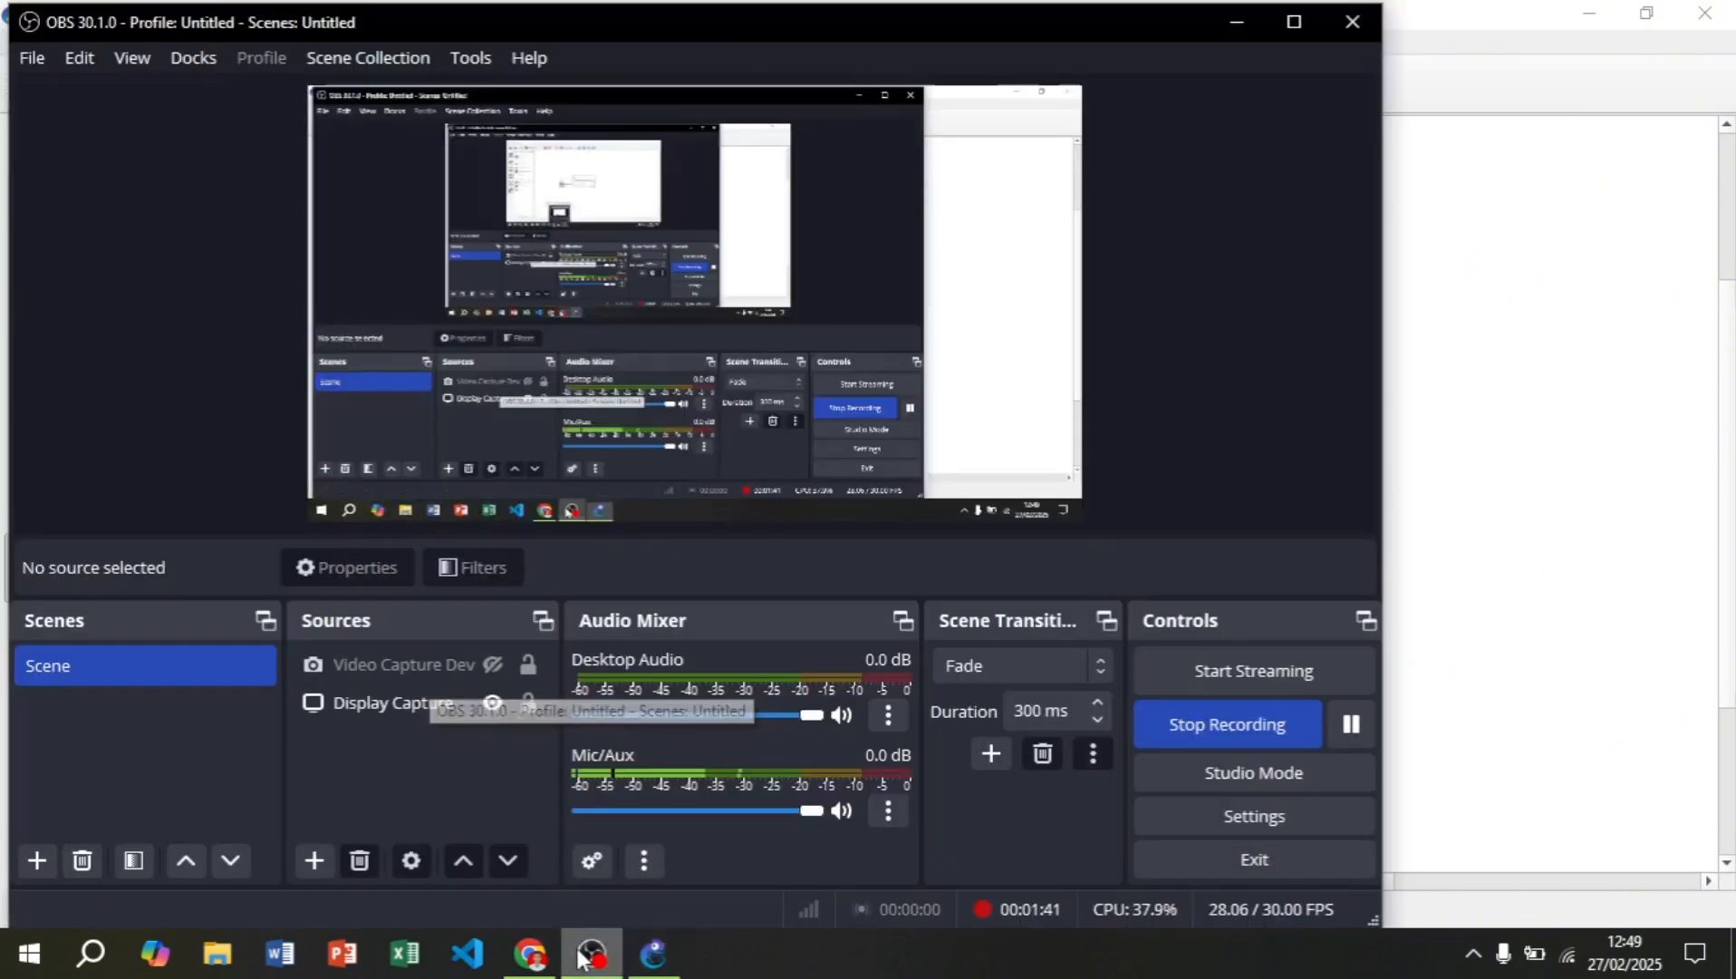
{"action": "left_click", "coordinate": [1351, 725]}
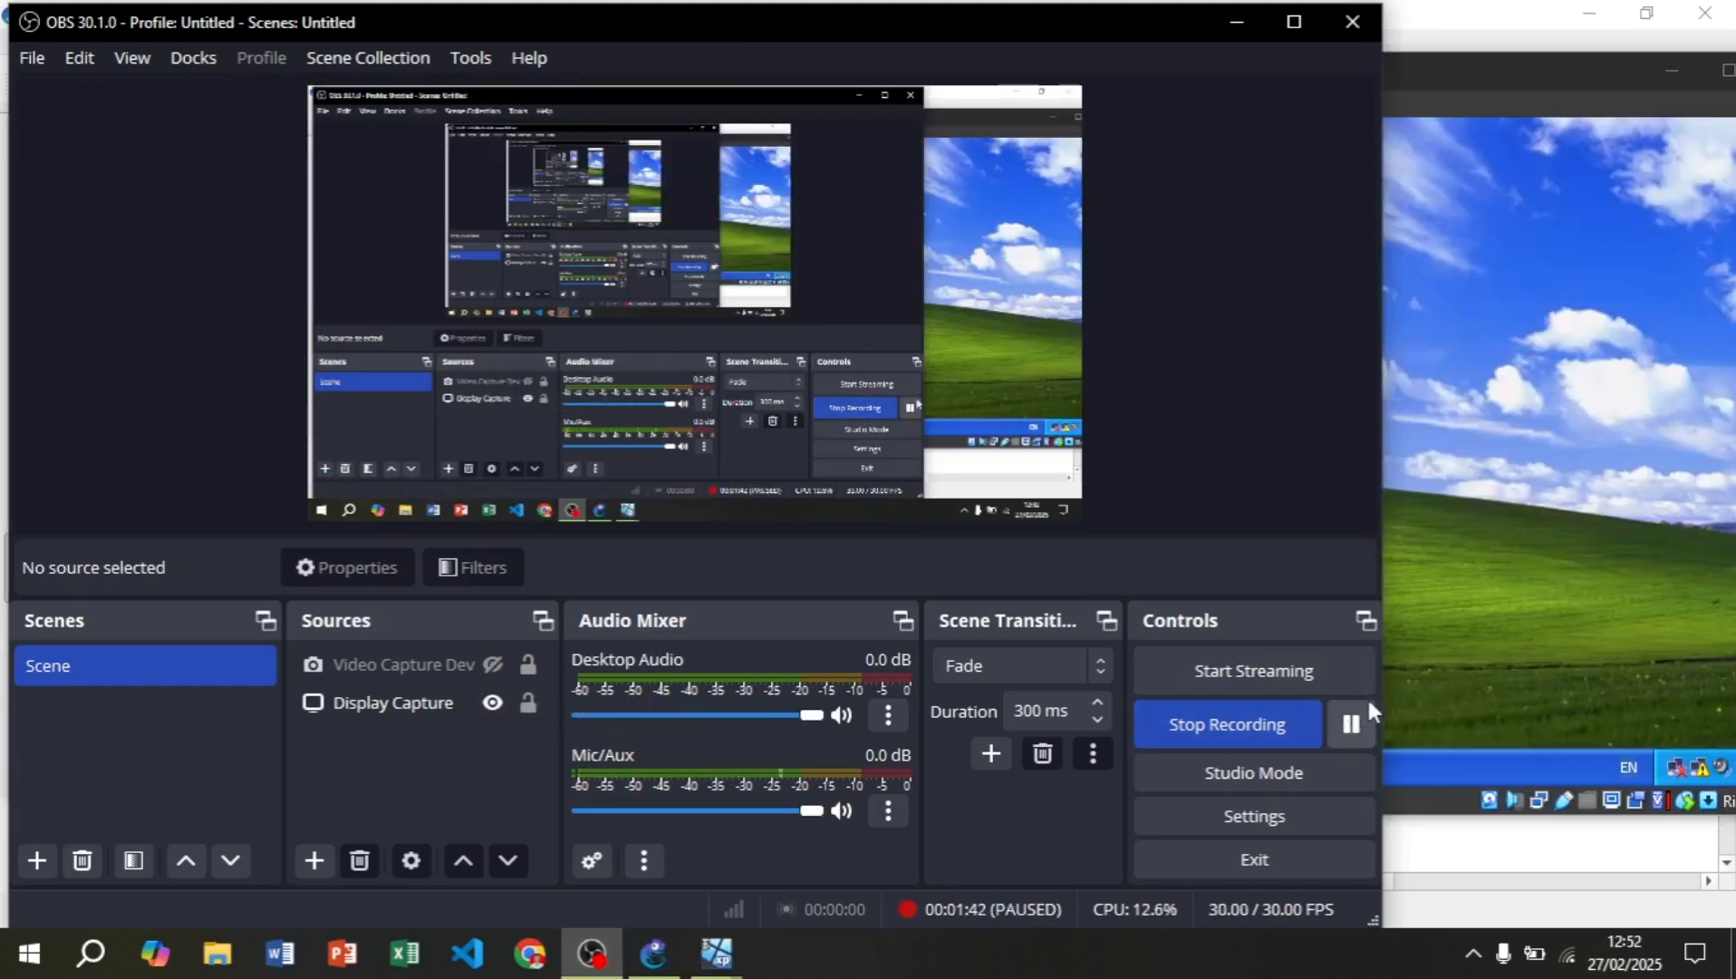
- Switch to VirtualBox and bring the running PC-1 and PC-2 machine windows to the front
{"action": "left_click", "coordinate": [1411, 680]}
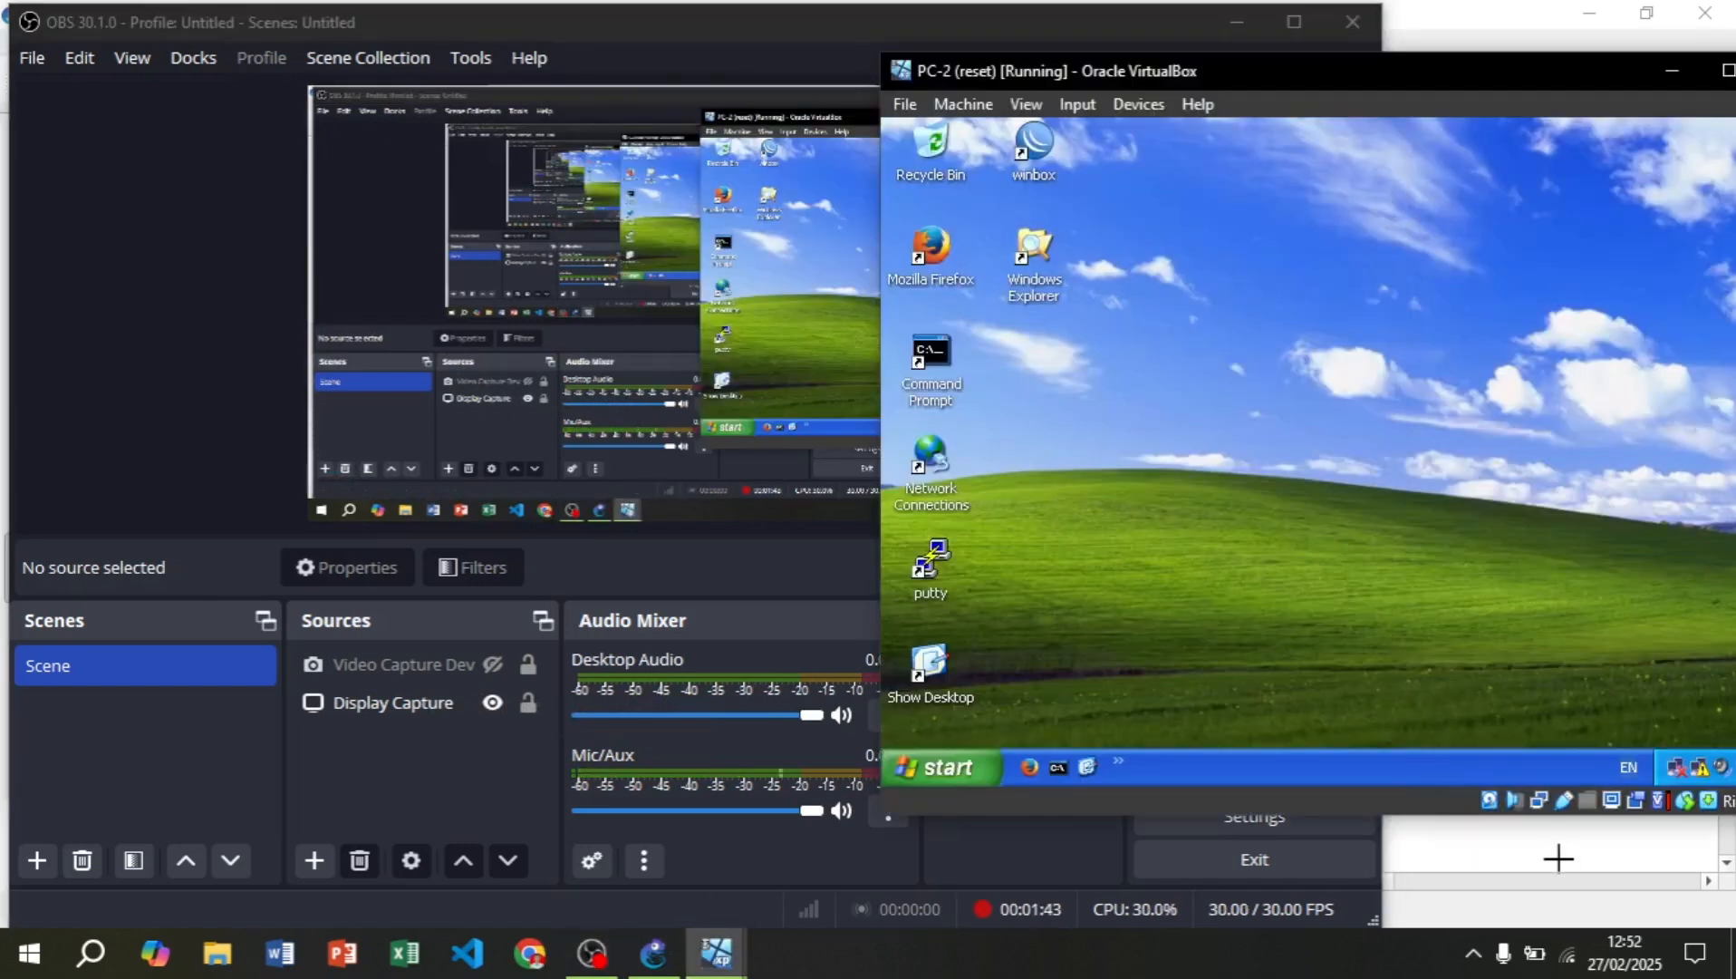
{"action": "left_click", "coordinate": [1558, 858]}
{"action": "mouse_move", "coordinate": [716, 956]}
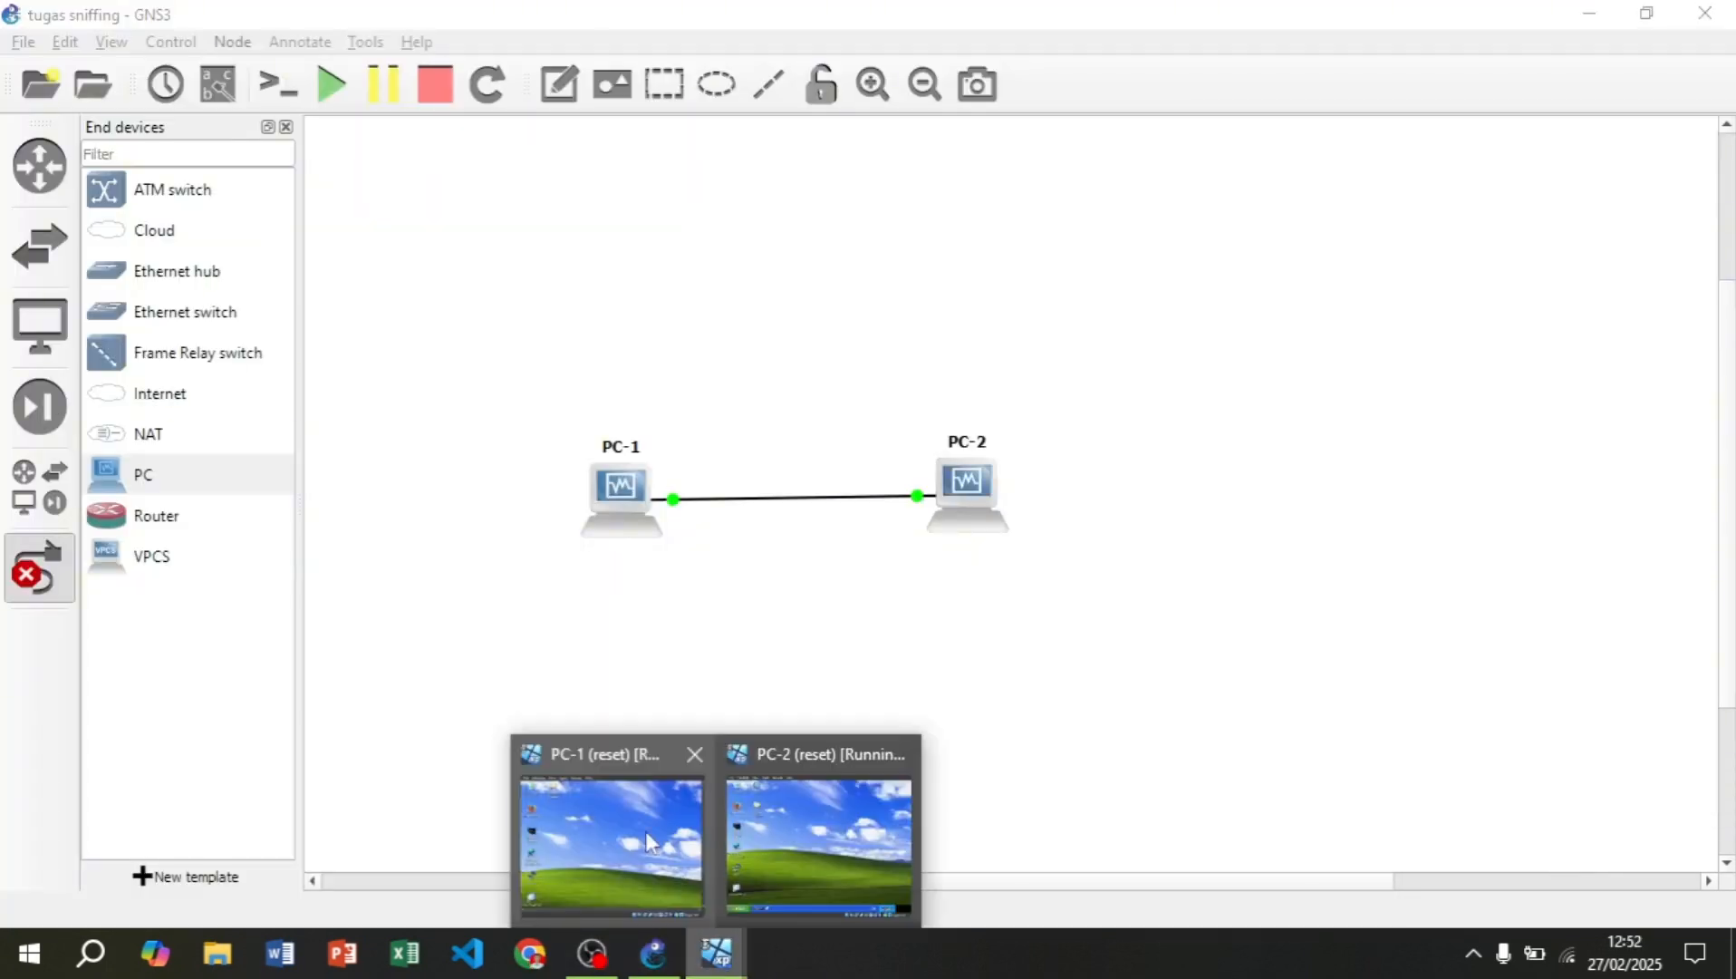
{"action": "left_click", "coordinate": [646, 832]}
{"action": "left_click", "coordinate": [797, 848]}
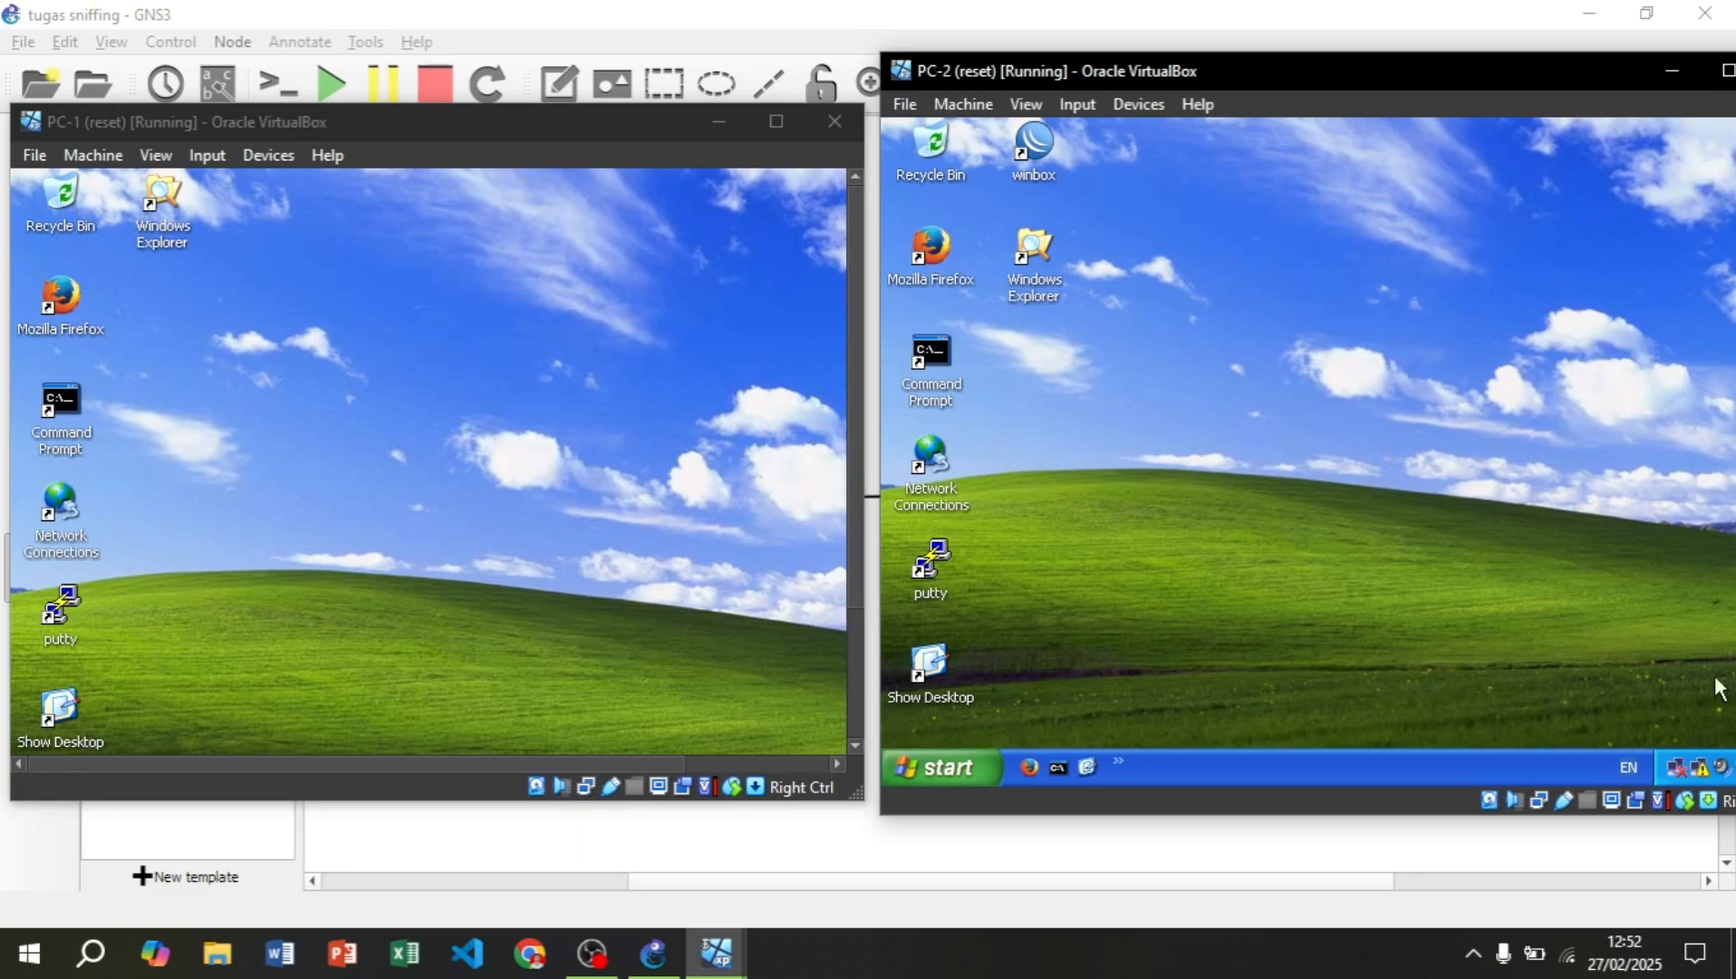
- On PC-2, open the properties of Local Area Connection through the Control Panel's Network Connections
{"action": "left_click", "coordinate": [934, 772]}
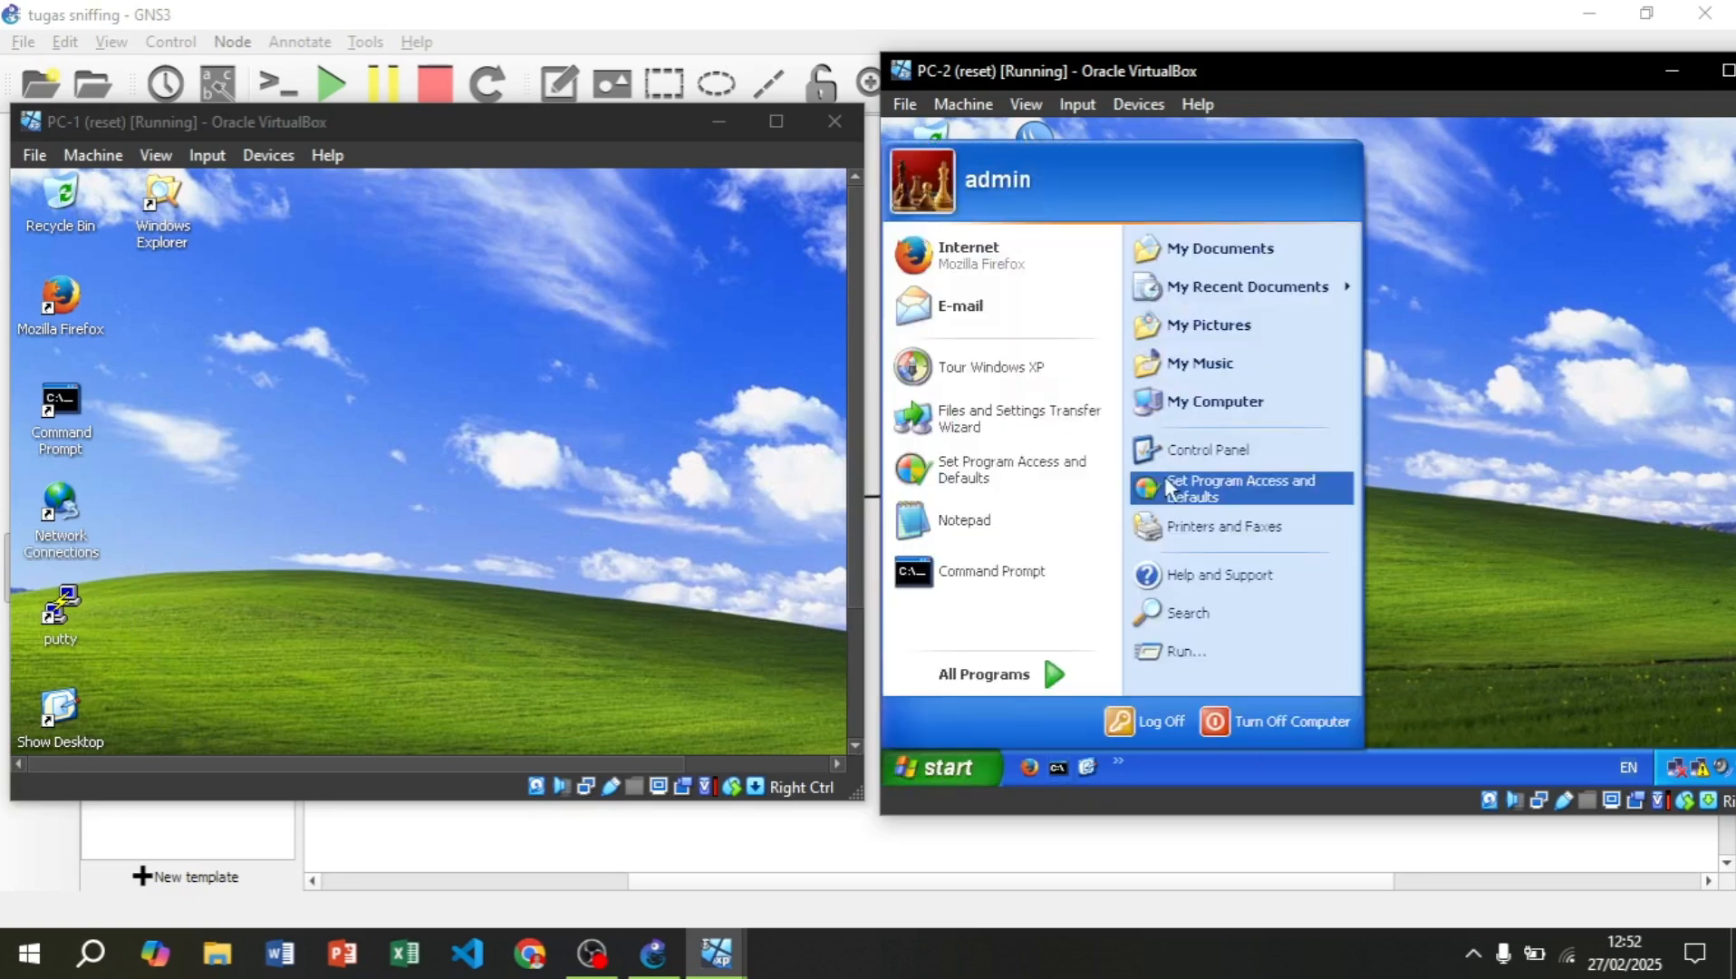
{"action": "left_click", "coordinate": [1255, 451]}
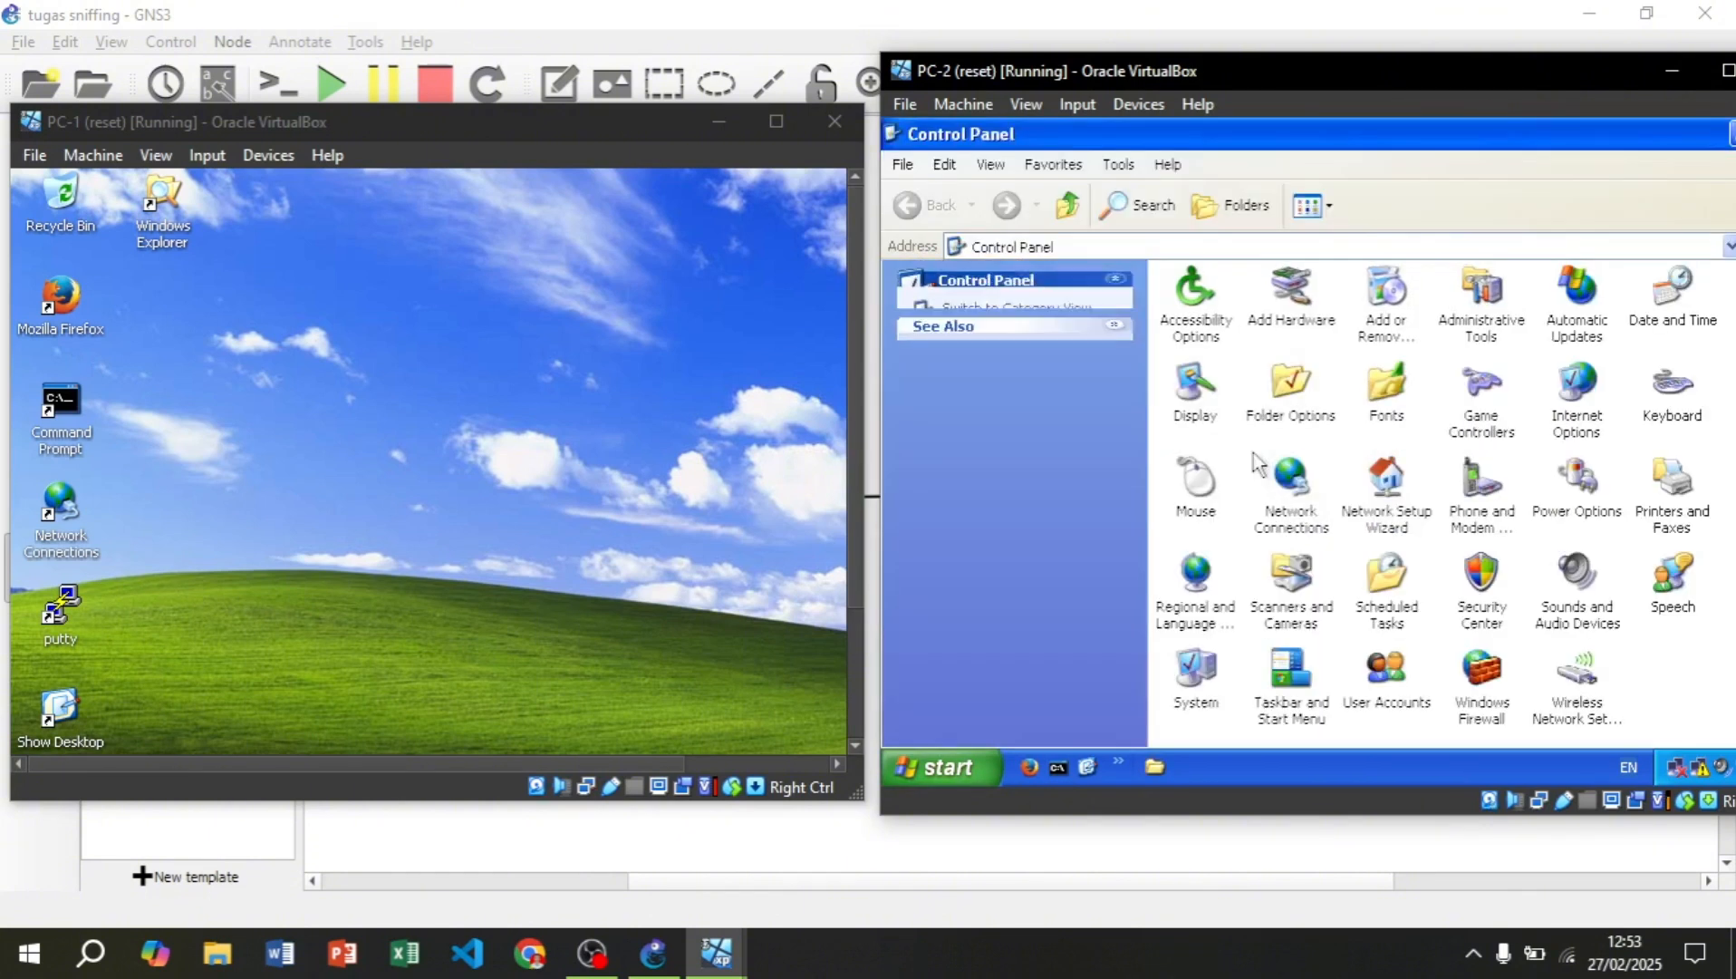
{"action": "left_click", "coordinate": [1297, 504]}
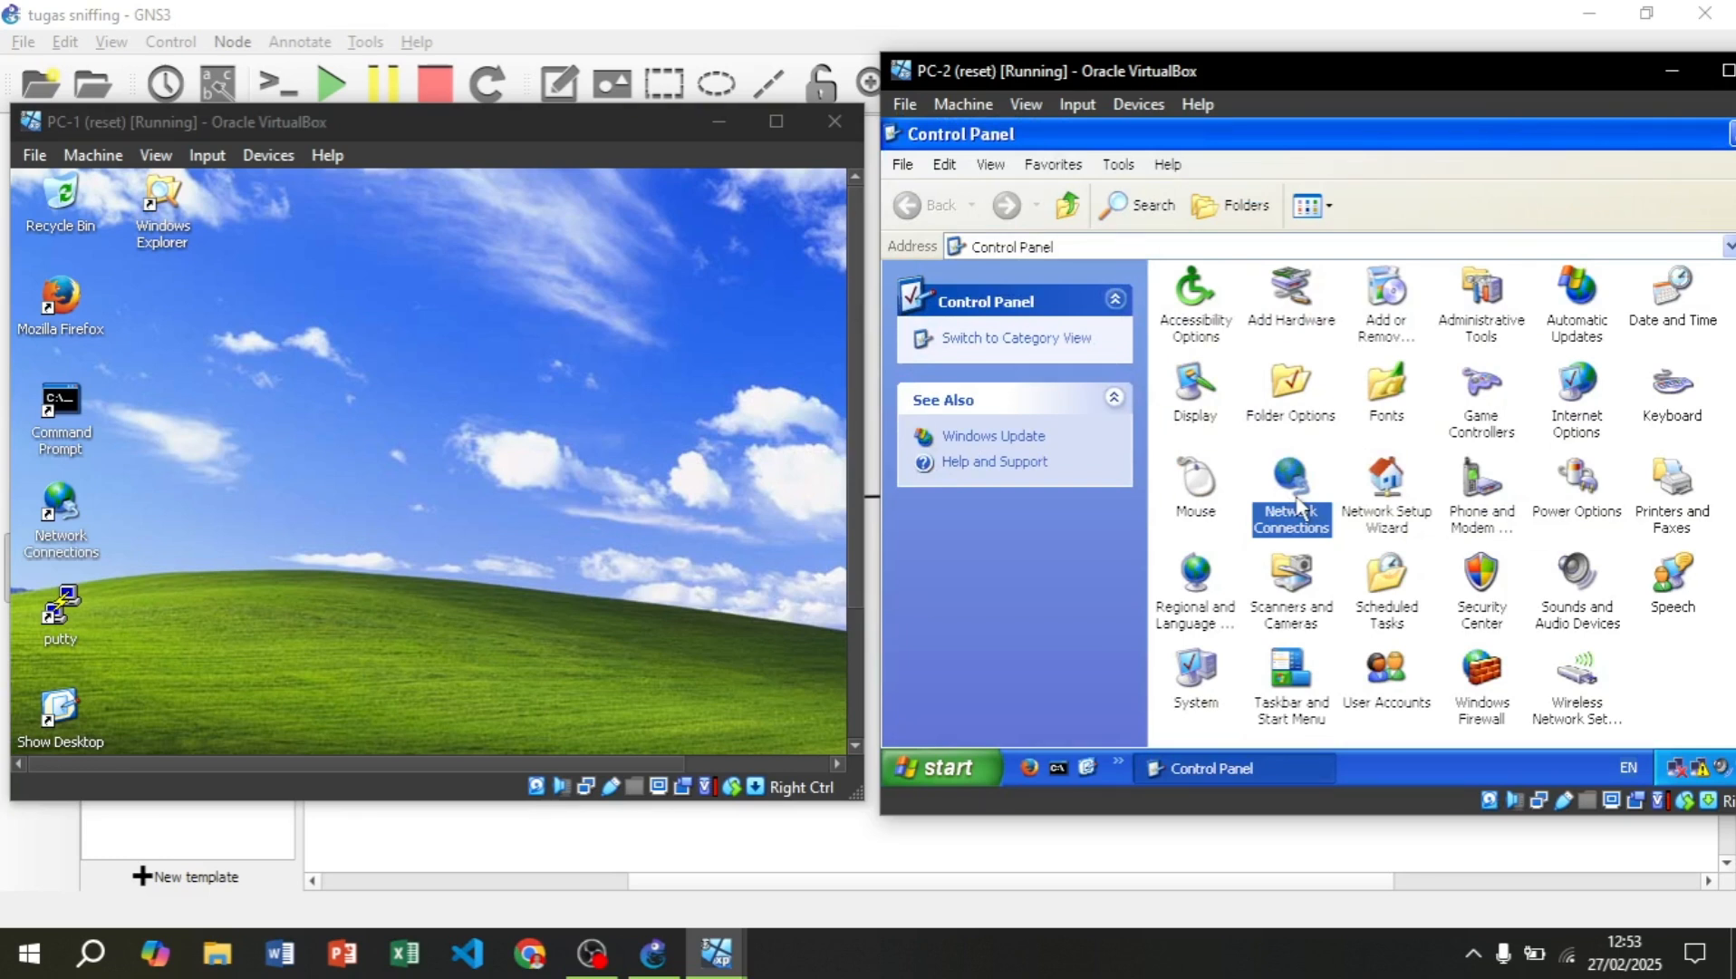
{"action": "double_click", "coordinate": [1297, 505]}
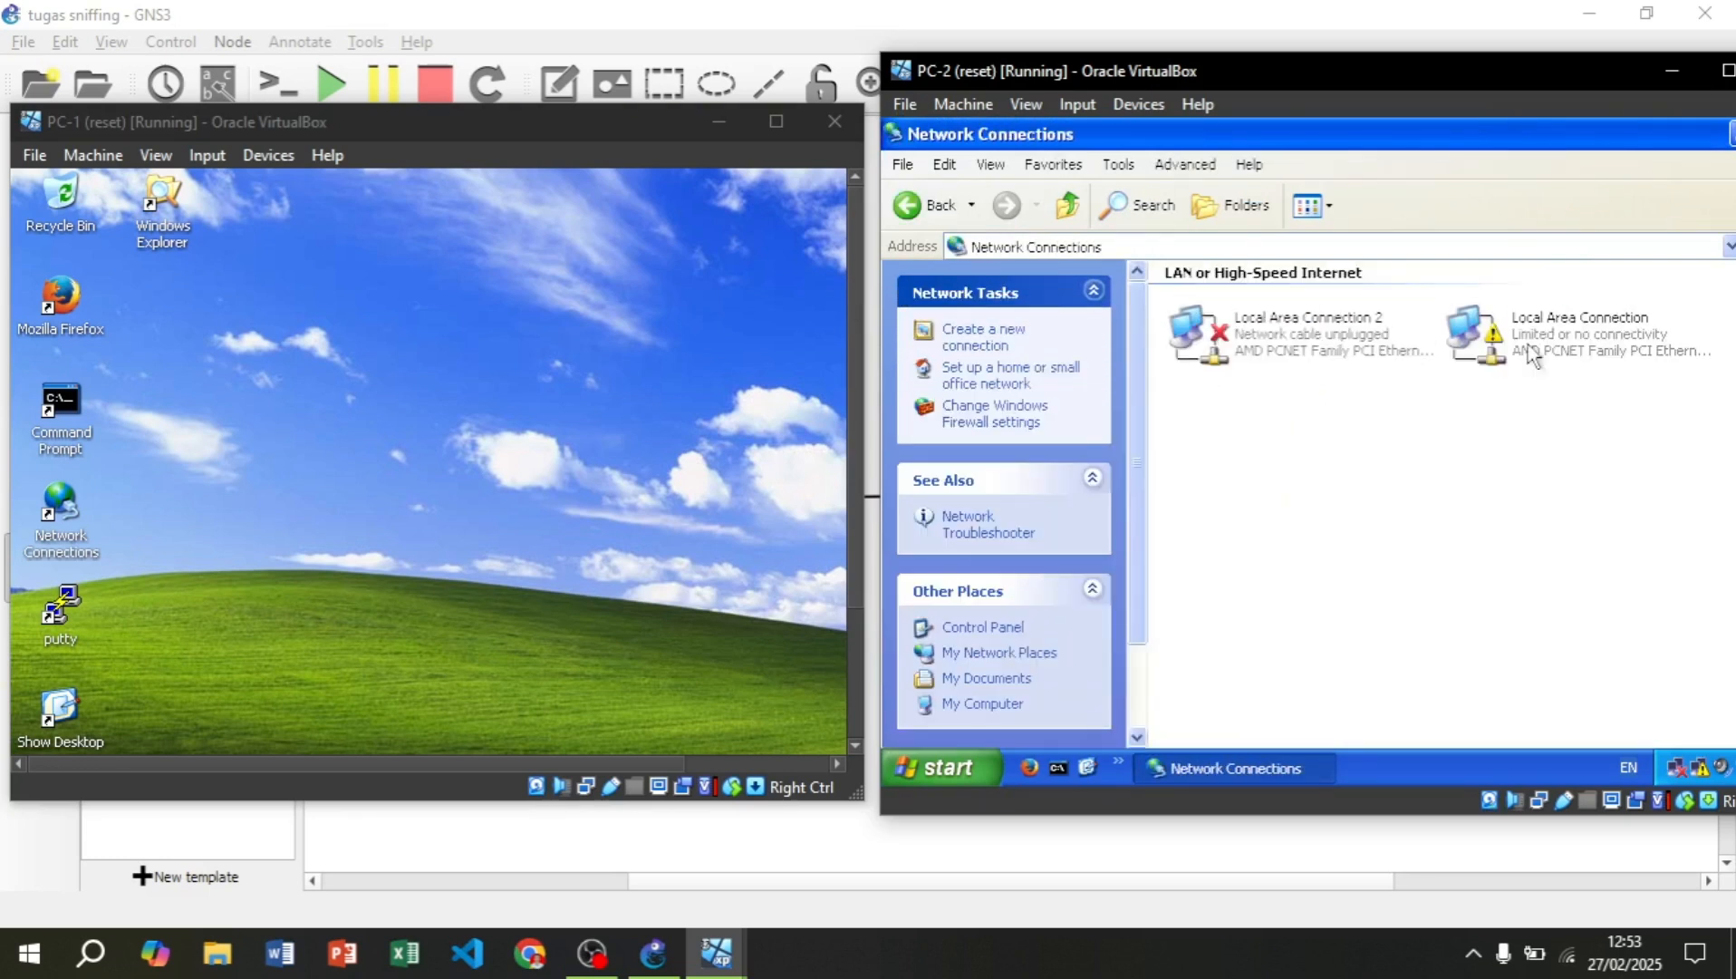
{"action": "double_click", "coordinate": [1544, 354]}
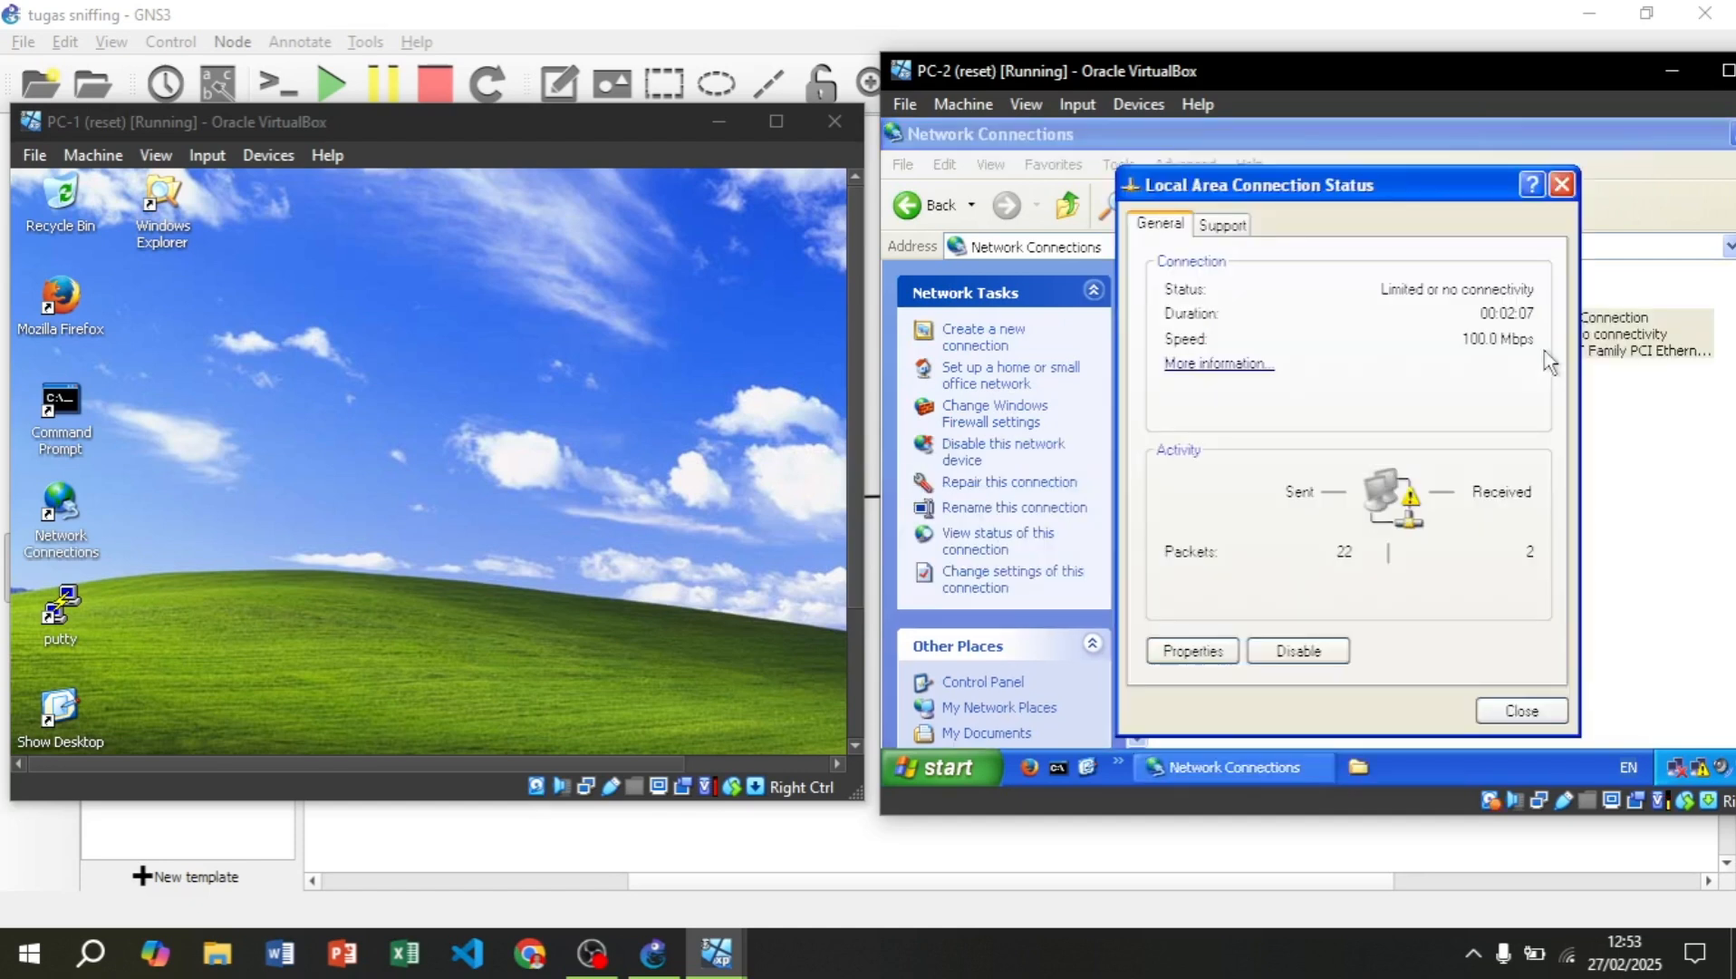
{"action": "left_click", "coordinate": [1173, 650]}
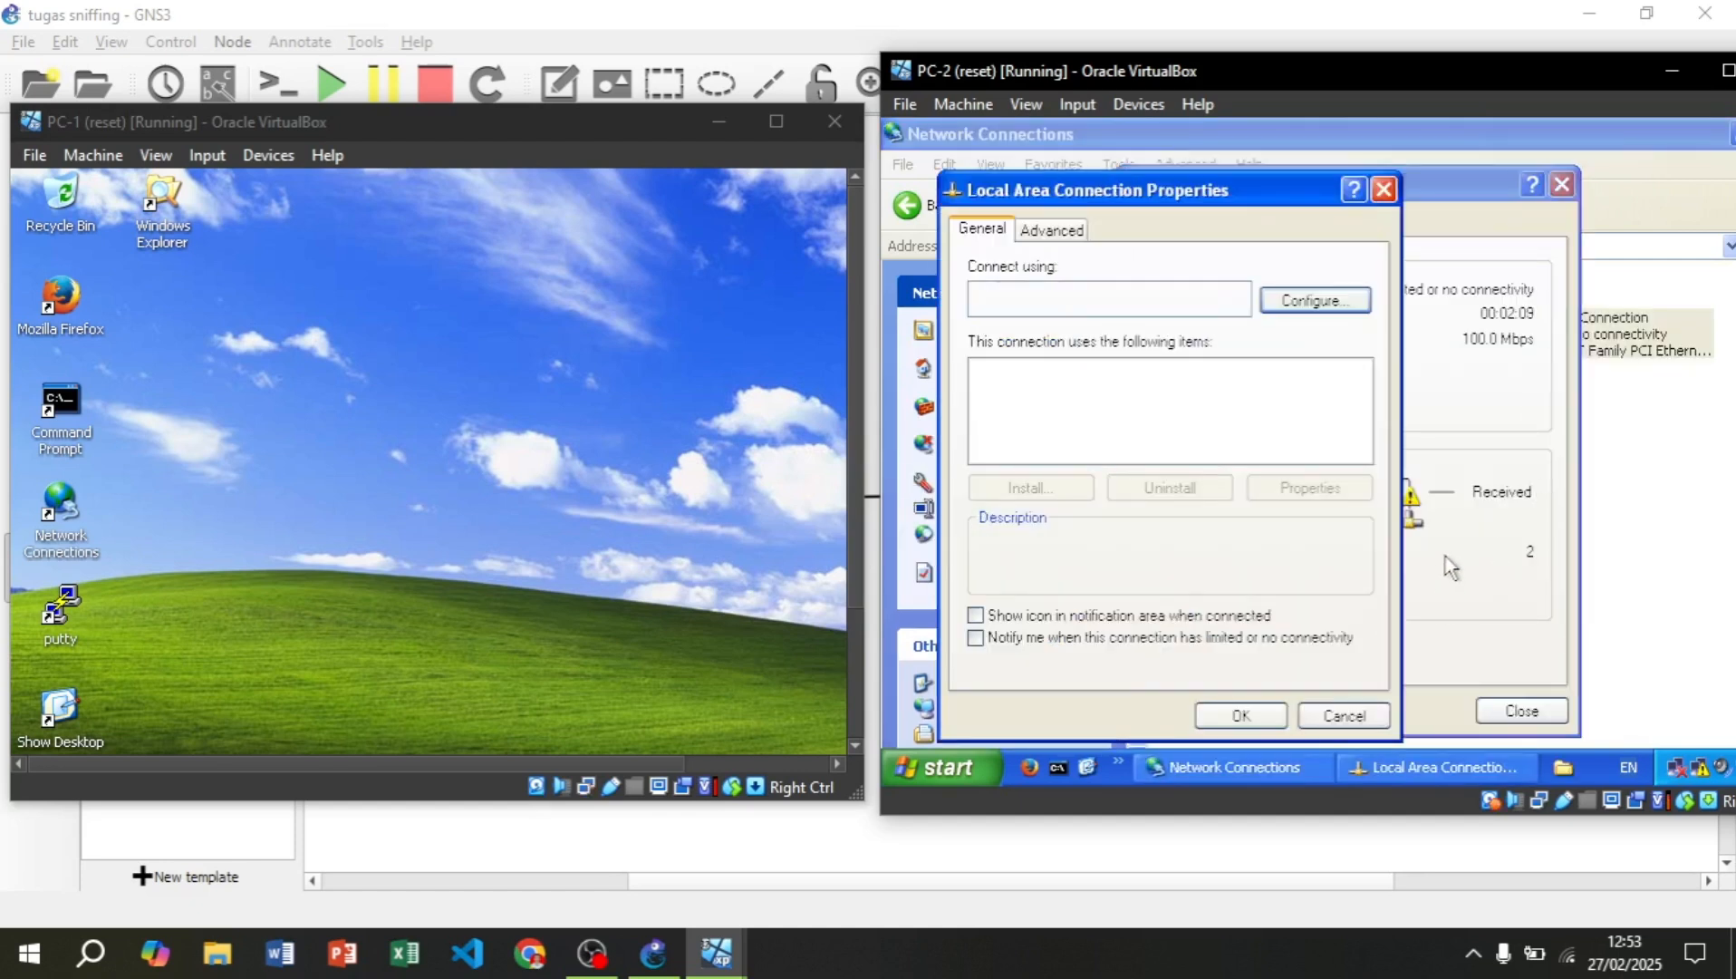
- Give PC-2's Internet Protocol (TCP/IP) the static IP address 192.168.1.2 with subnet mask 255.255.255.0 and apply it
{"action": "left_click", "coordinate": [1033, 437]}
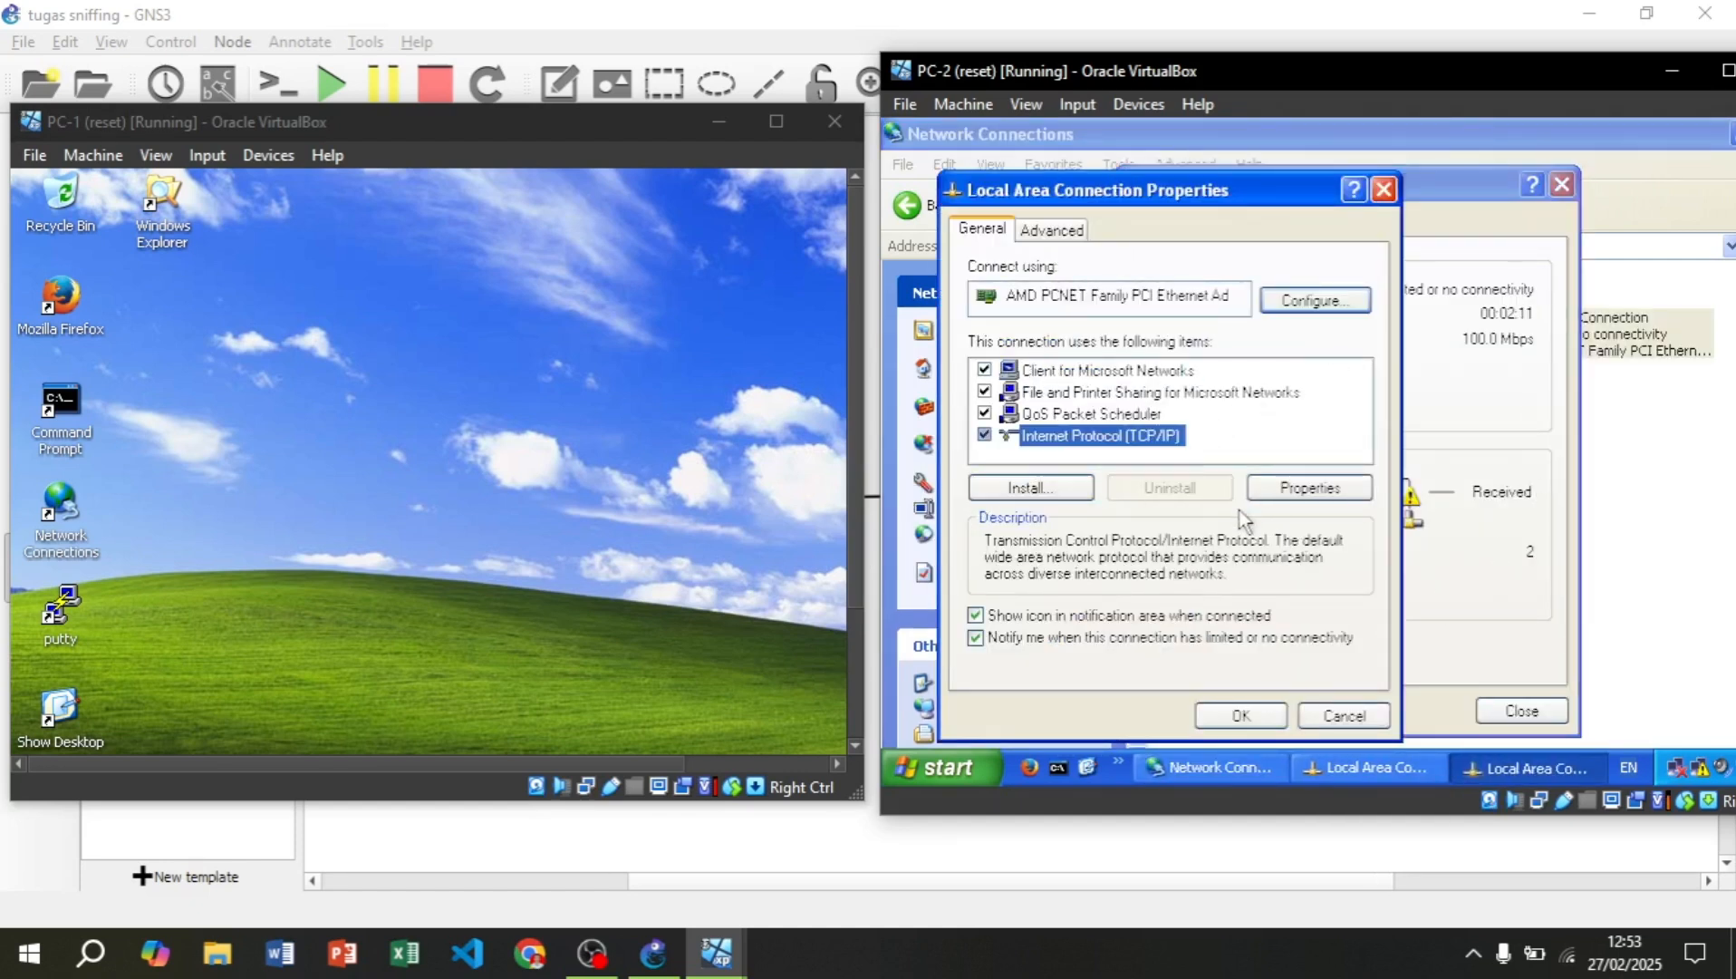
{"action": "left_click", "coordinate": [1268, 489]}
{"action": "left_click", "coordinate": [1164, 366]}
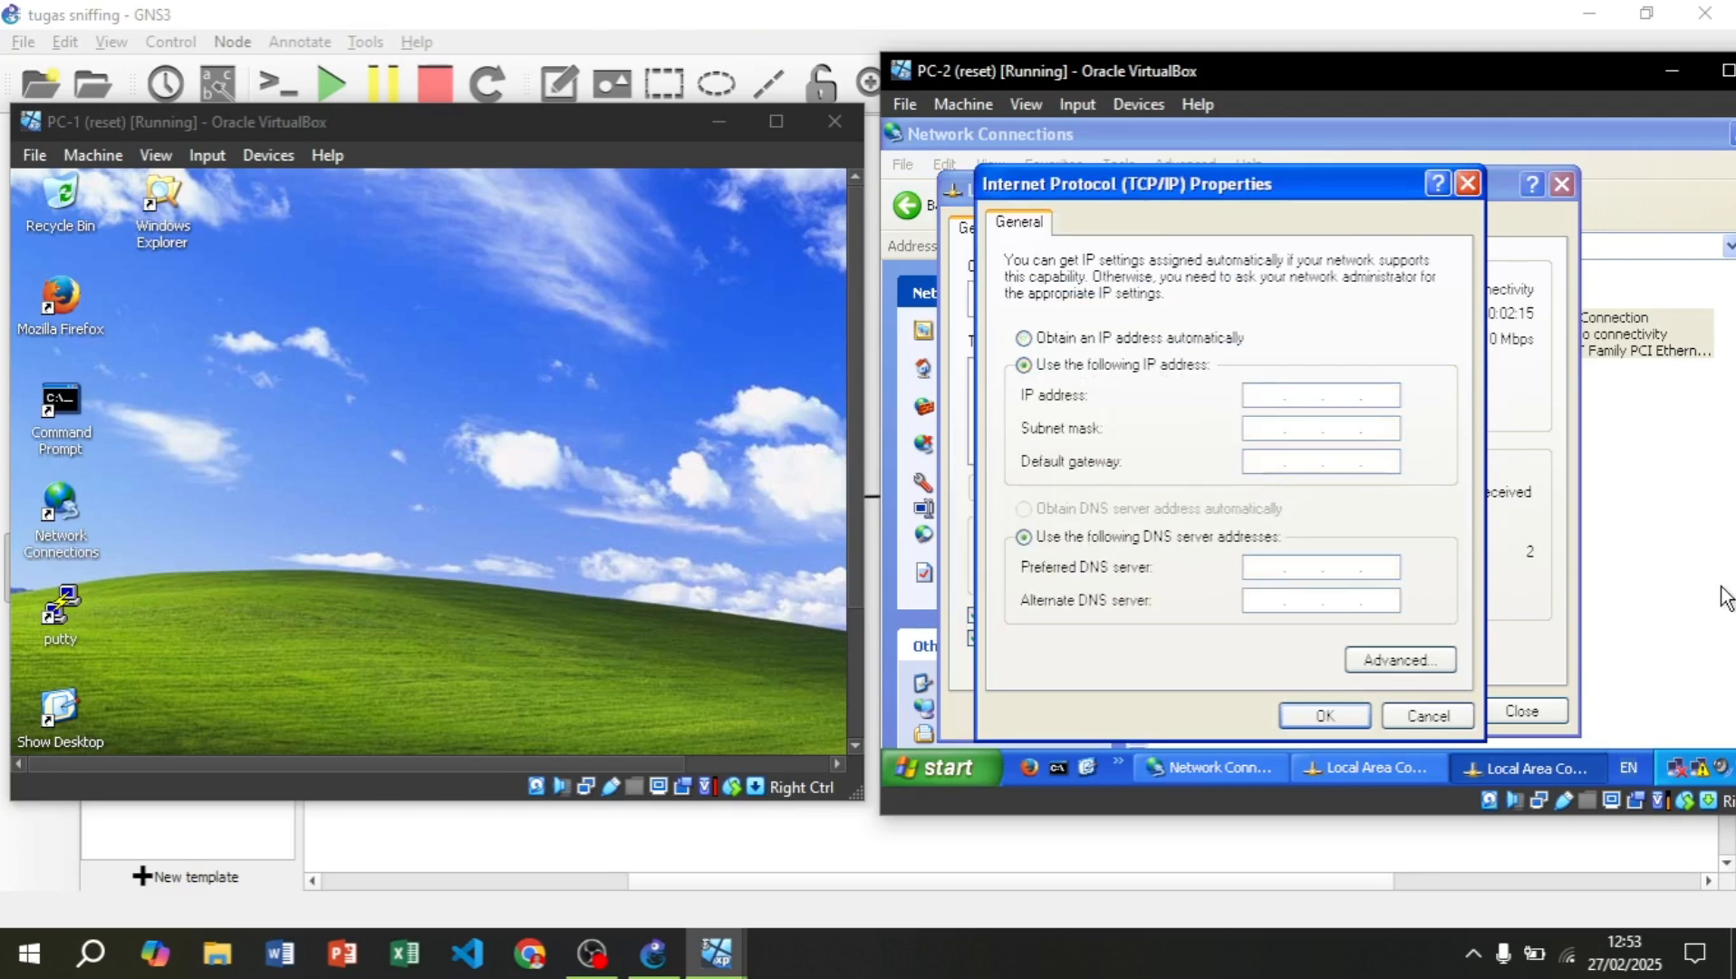
{"action": "type", "text": "192.168.1.2"}
{"action": "key", "text": "Tab"}
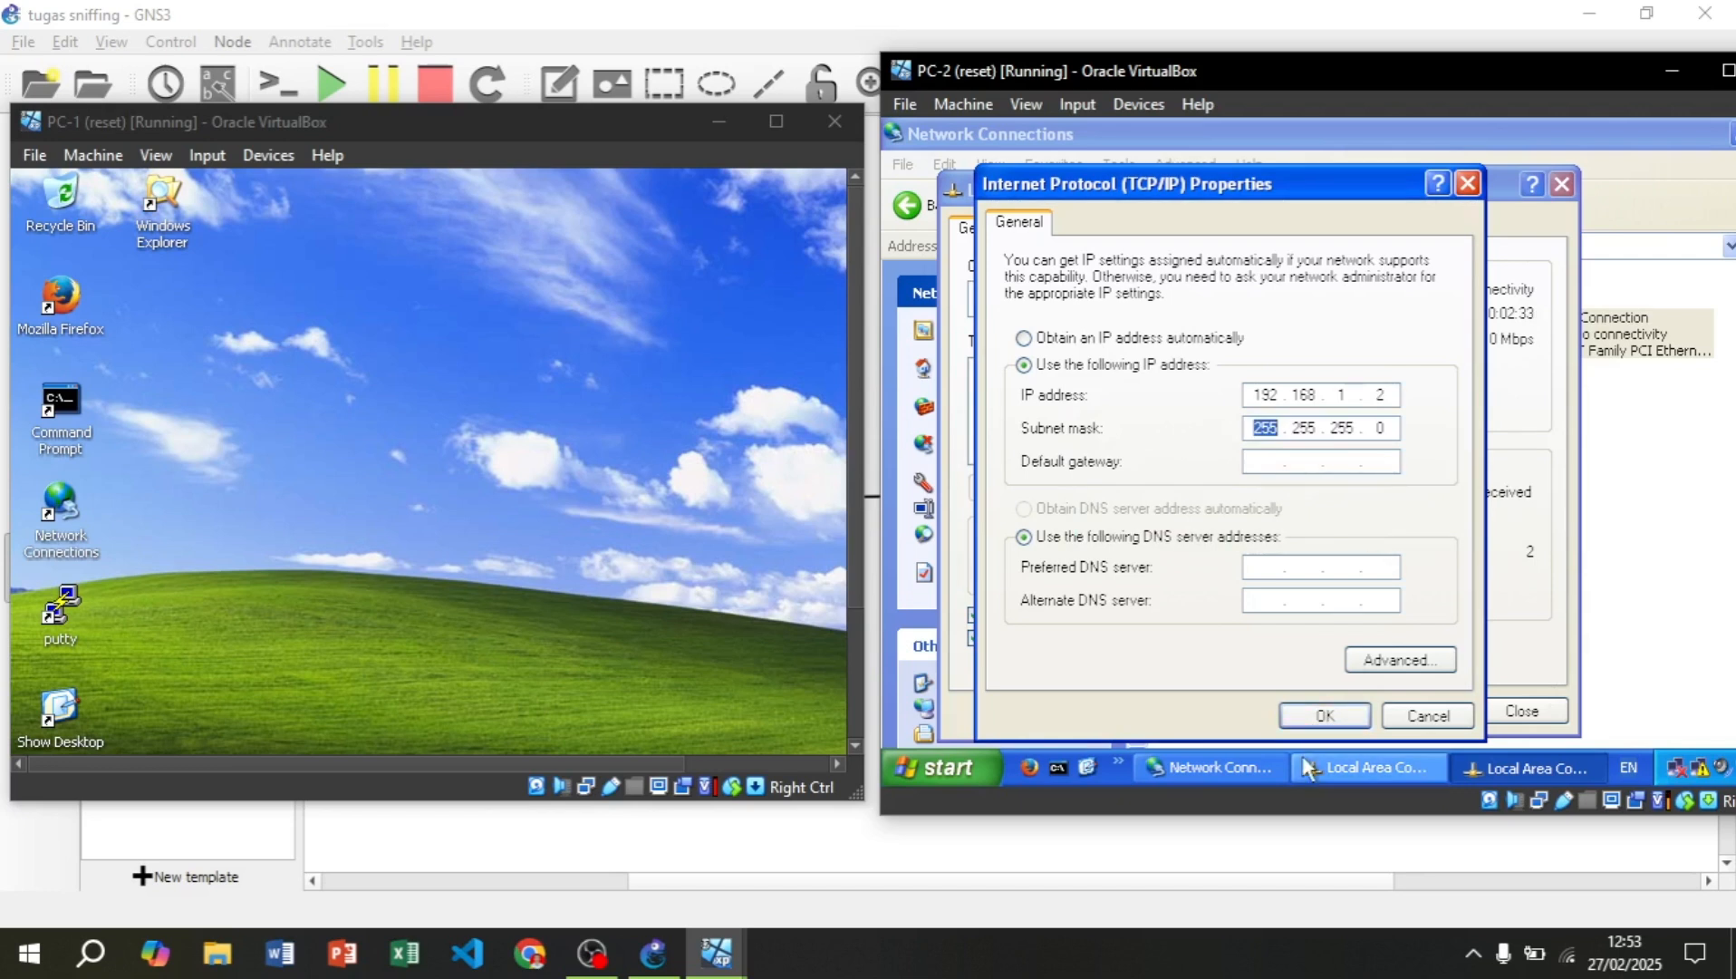
{"action": "left_click", "coordinate": [1311, 716]}
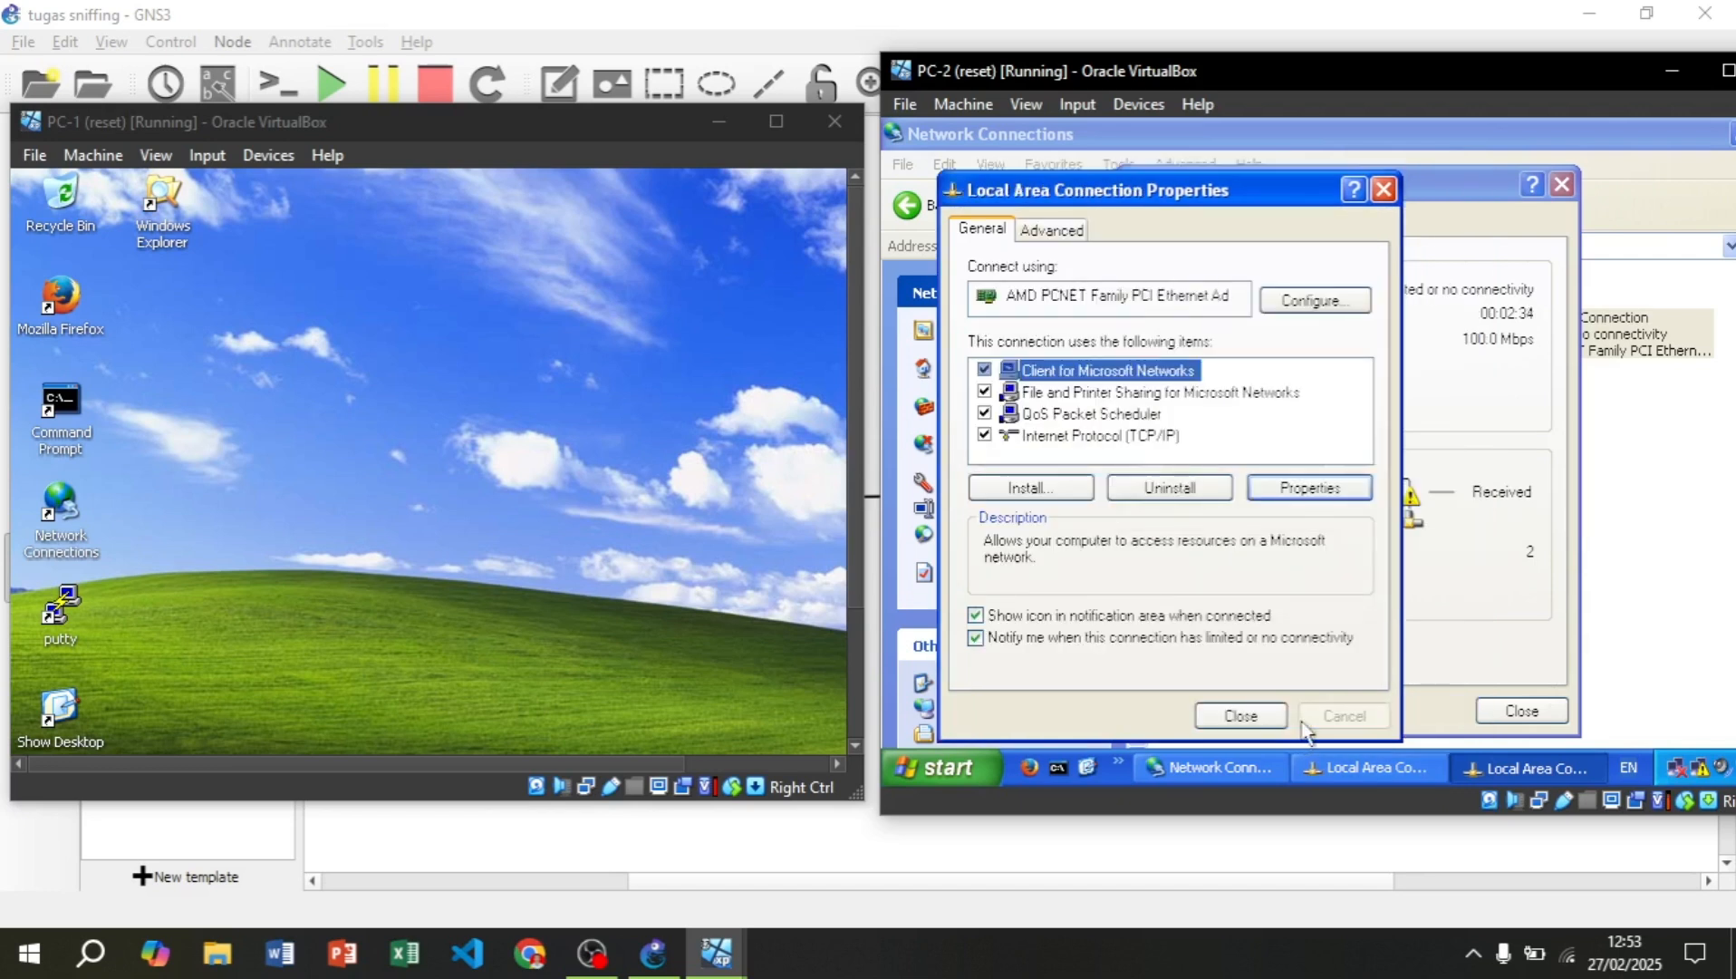
{"action": "left_click", "coordinate": [1239, 714]}
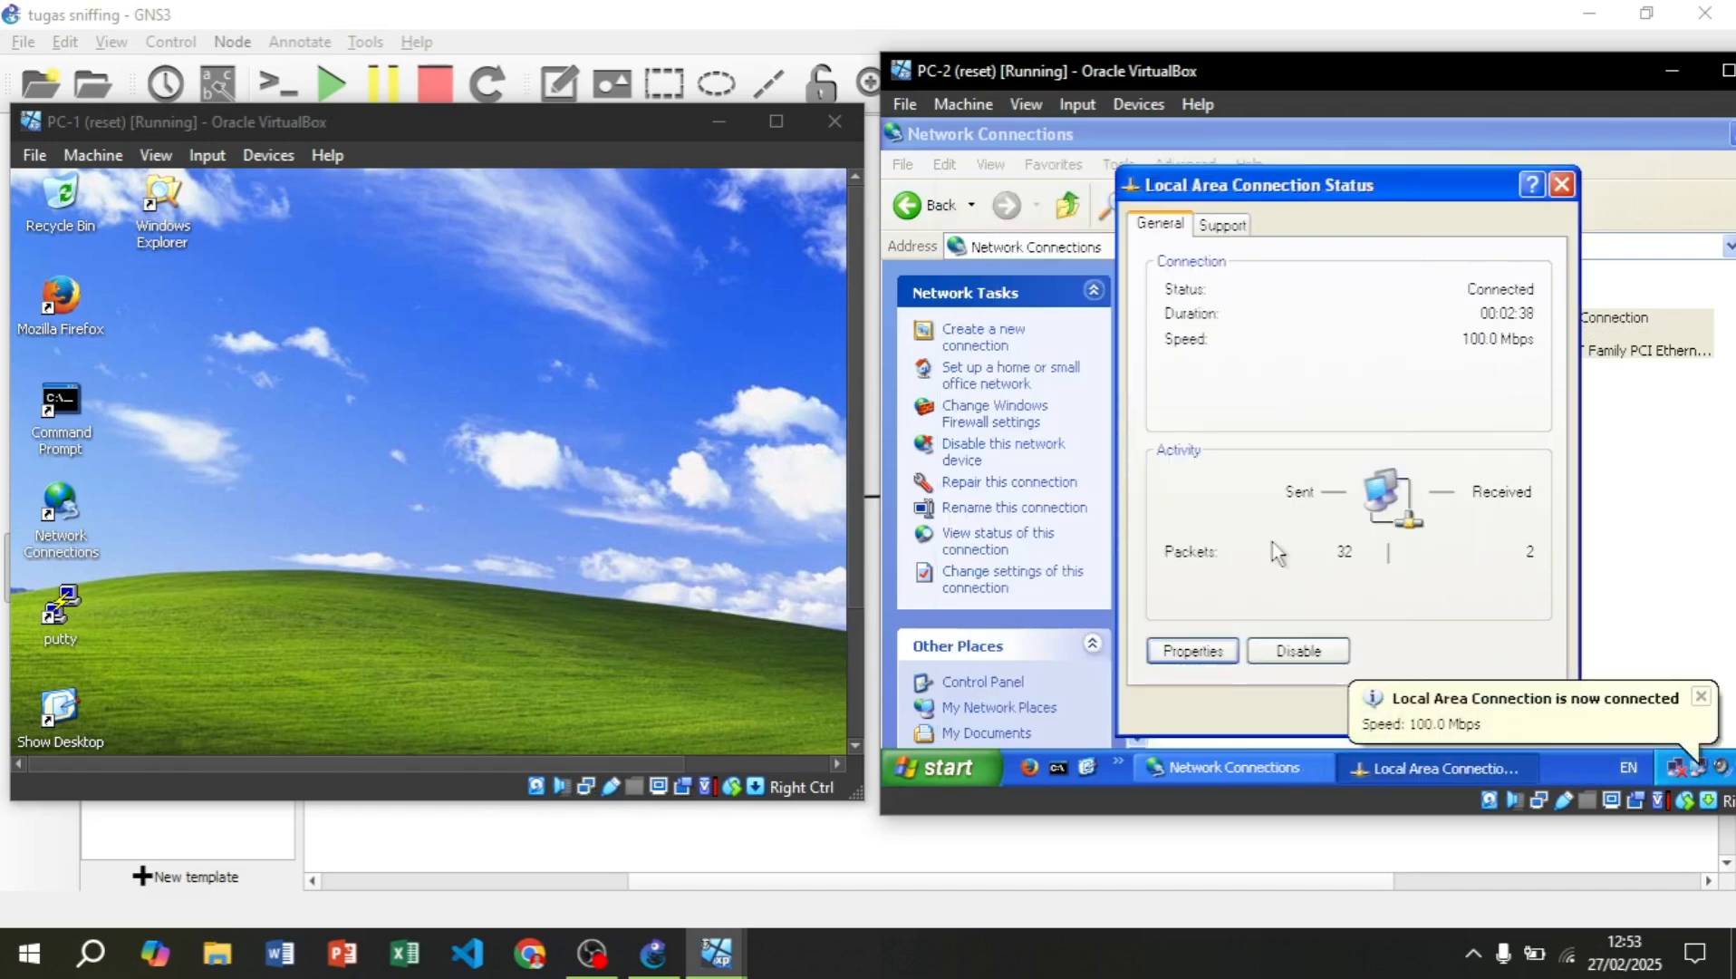
- Bring the PC-1 machine window forward, move it near the middle of the screen, and open its Control Panel
{"action": "left_click", "coordinate": [144, 664]}
{"action": "left_click_drag", "start_coordinate": [416, 116], "coordinate": [749, 37]}
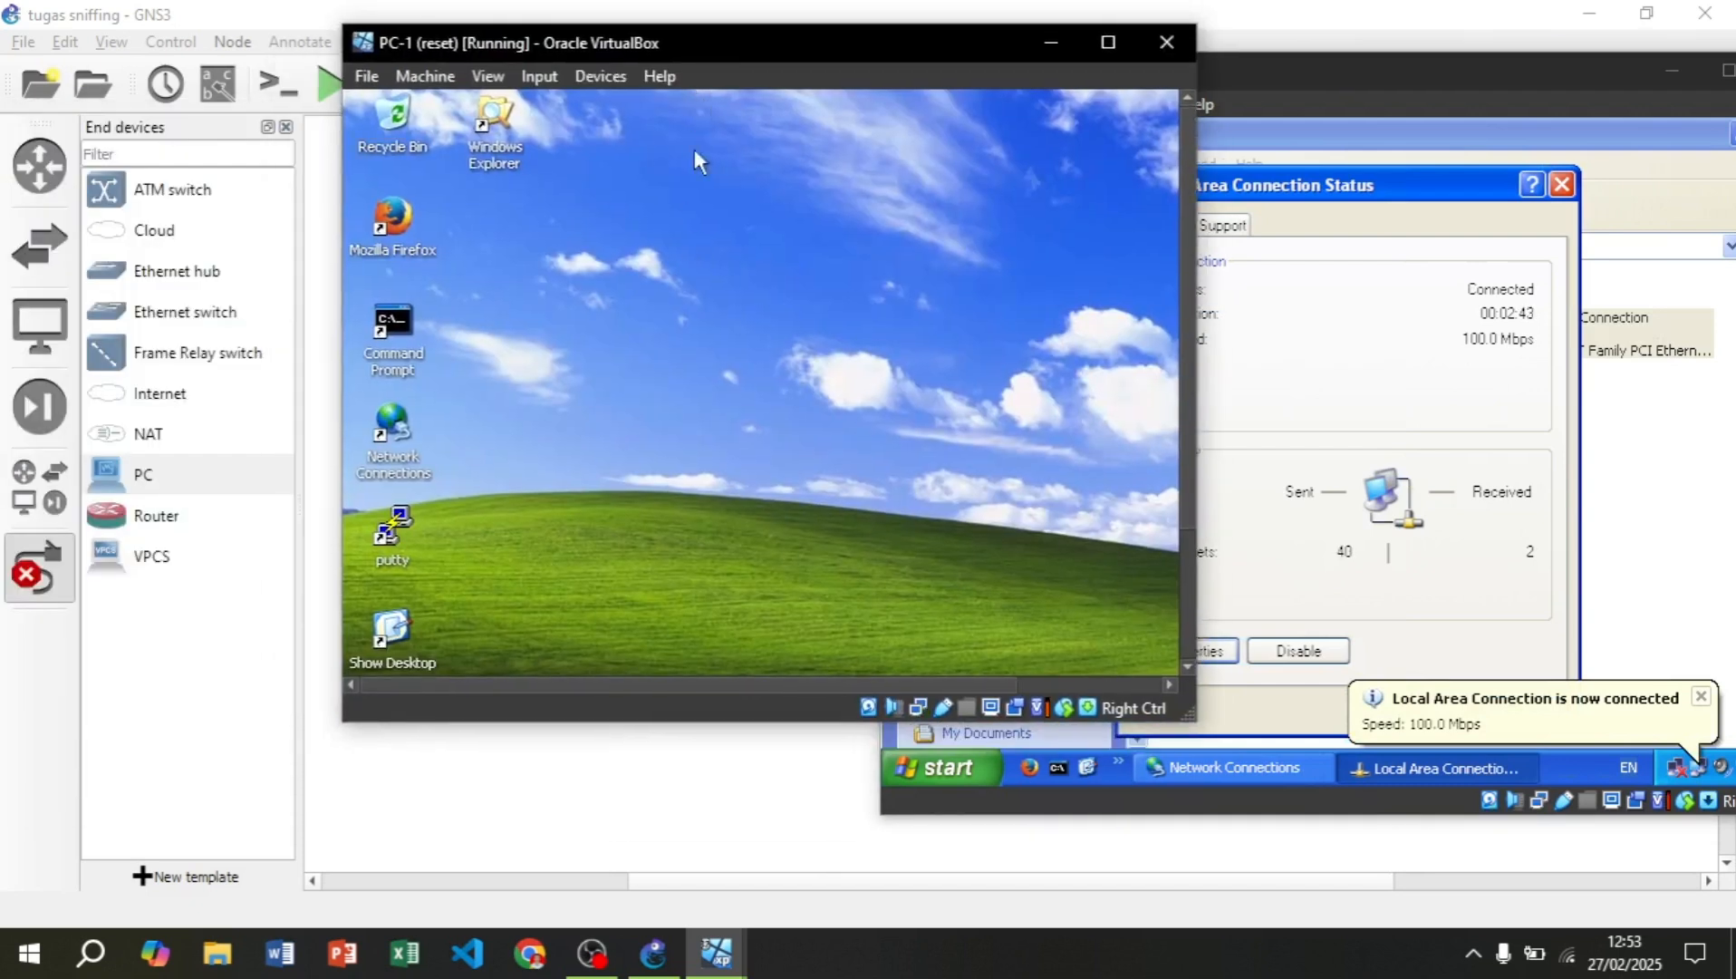
{"action": "key", "text": "super"}
{"action": "left_click", "coordinate": [718, 523]}
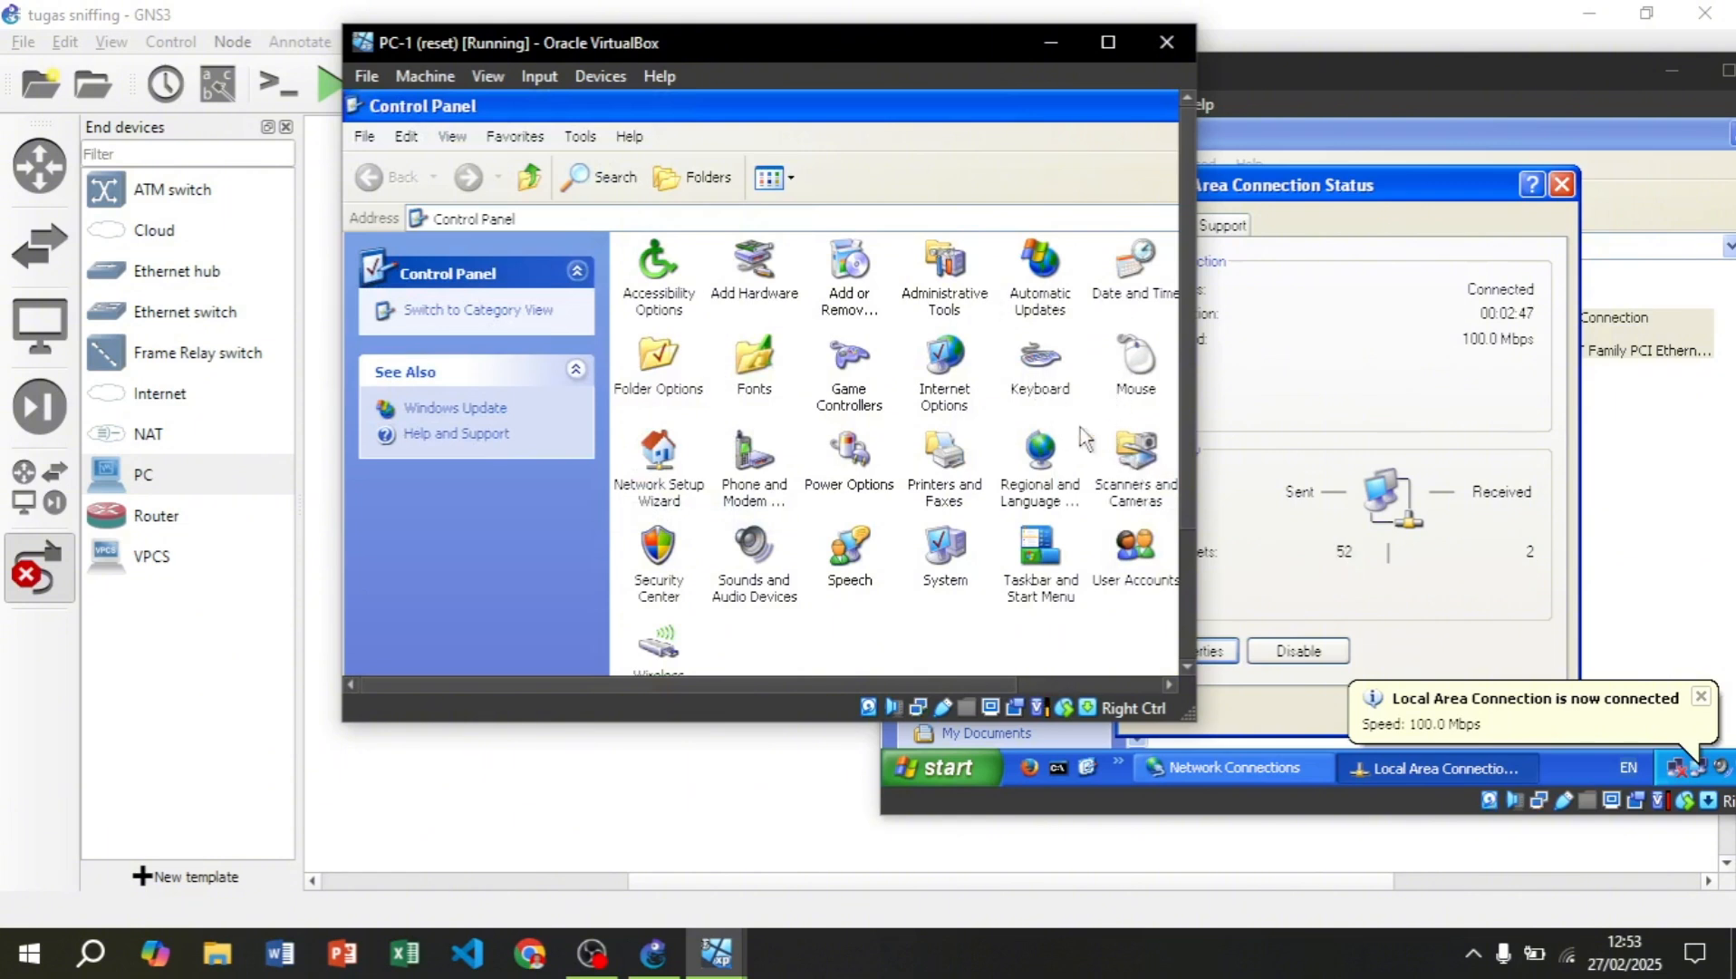
{"action": "left_click", "coordinate": [945, 385]}
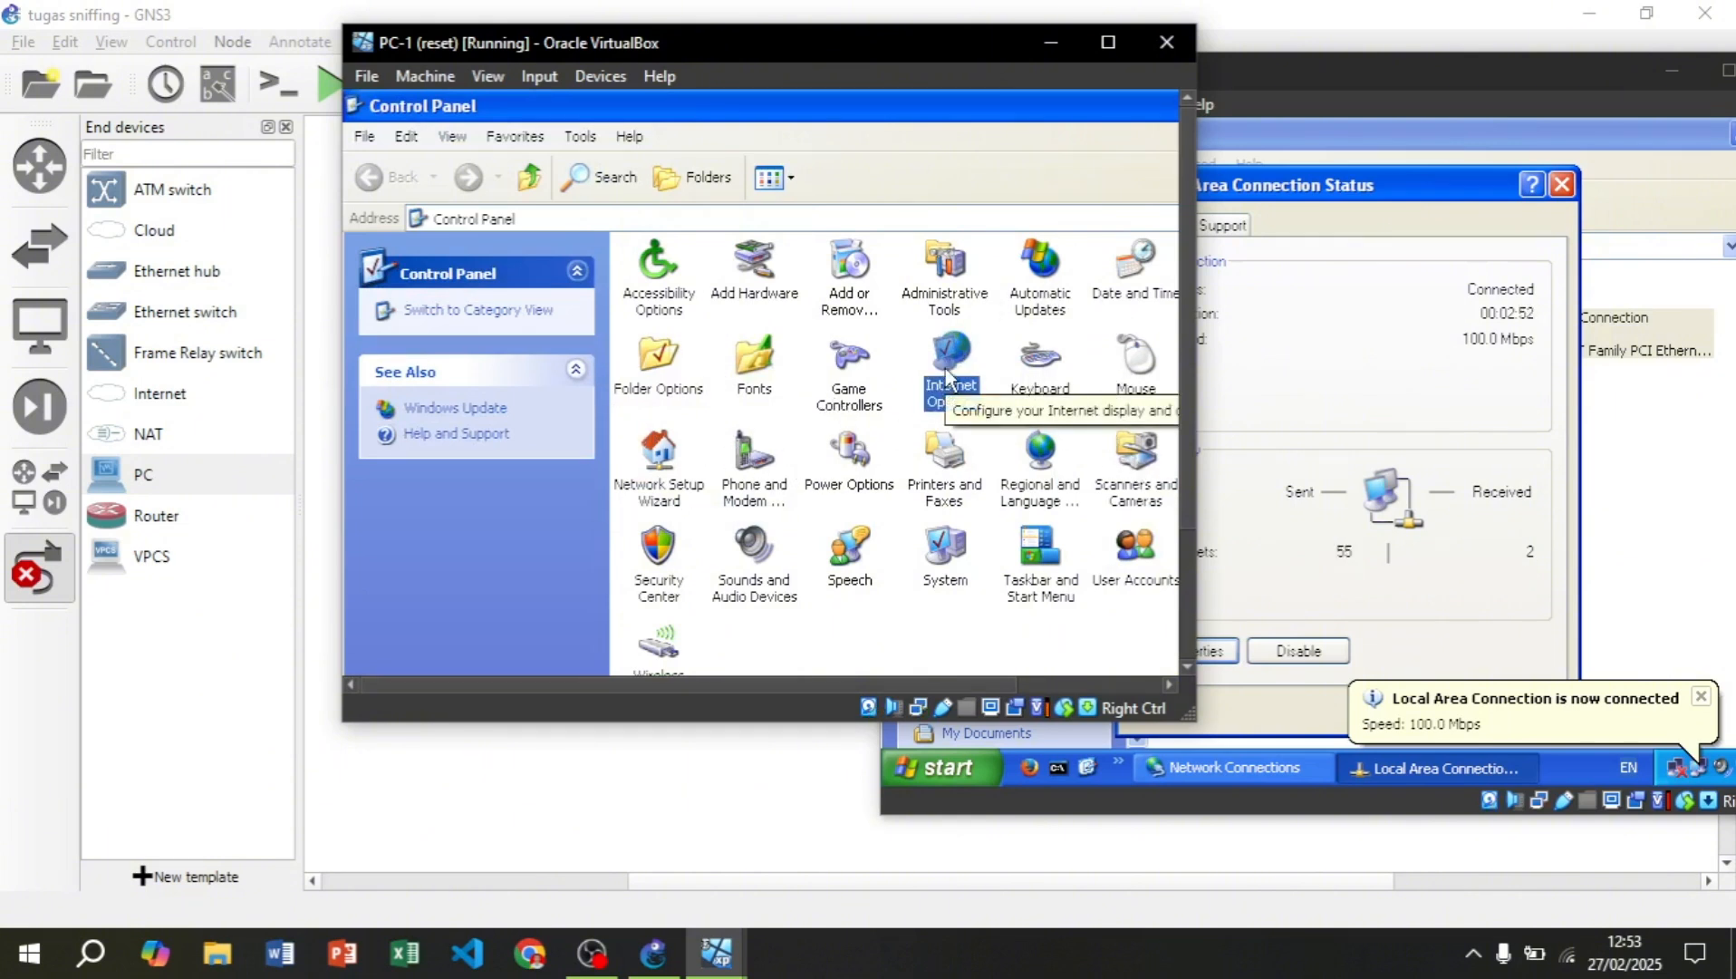
{"action": "double_click", "coordinate": [956, 377]}
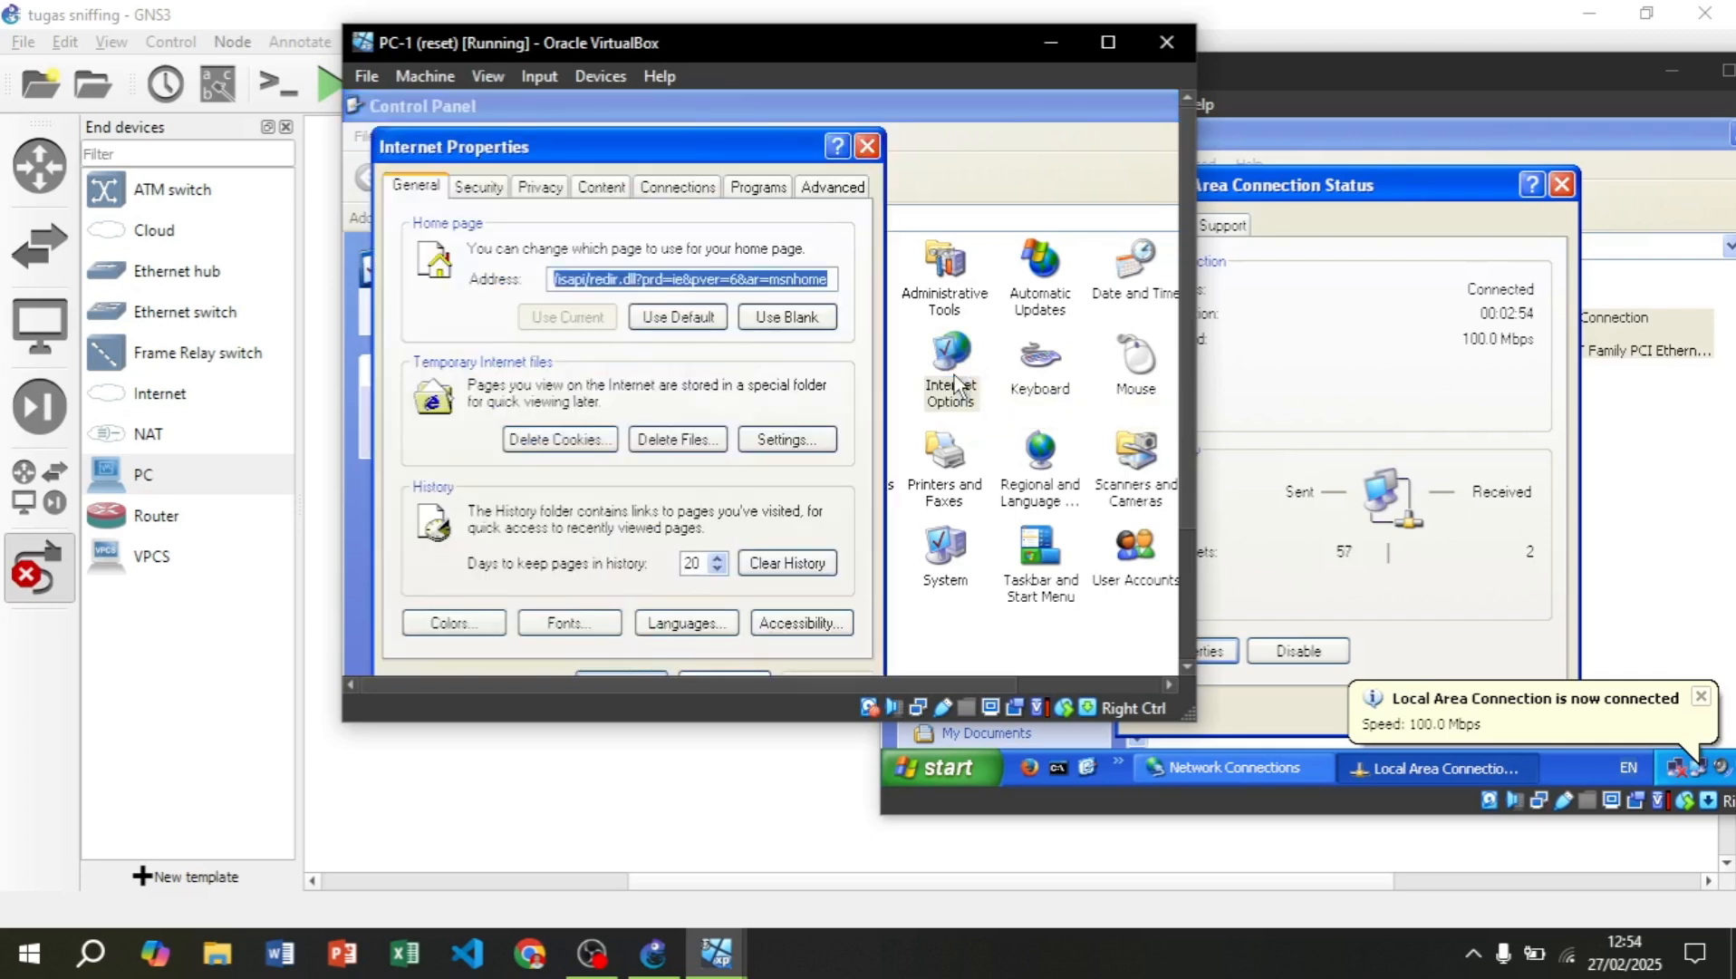
{"action": "left_click", "coordinate": [868, 147]}
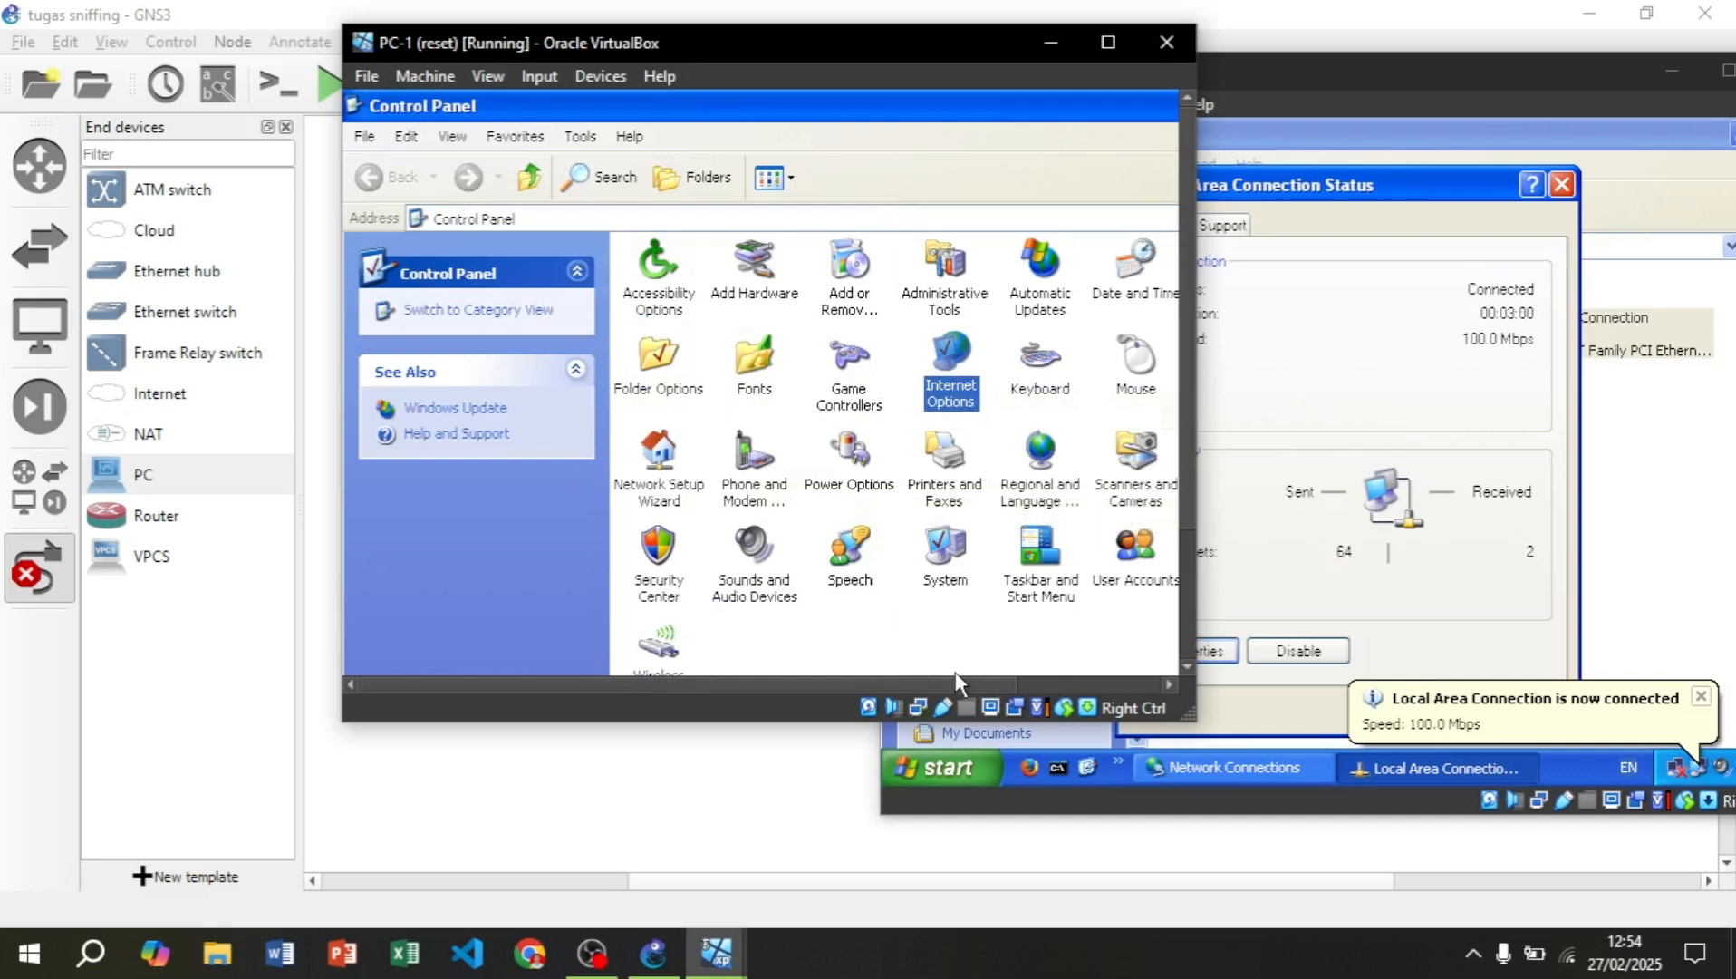
- Enlarge the PC-1 machine window until its whole desktop, including the Network Connections item, fits
{"action": "mouse_move", "coordinate": [955, 672]}
{"action": "left_mouse_down"}
{"action": "mouse_move", "coordinate": [1198, 696]}
{"action": "mouse_move", "coordinate": [1229, 753]}
{"action": "left_mouse_up"}
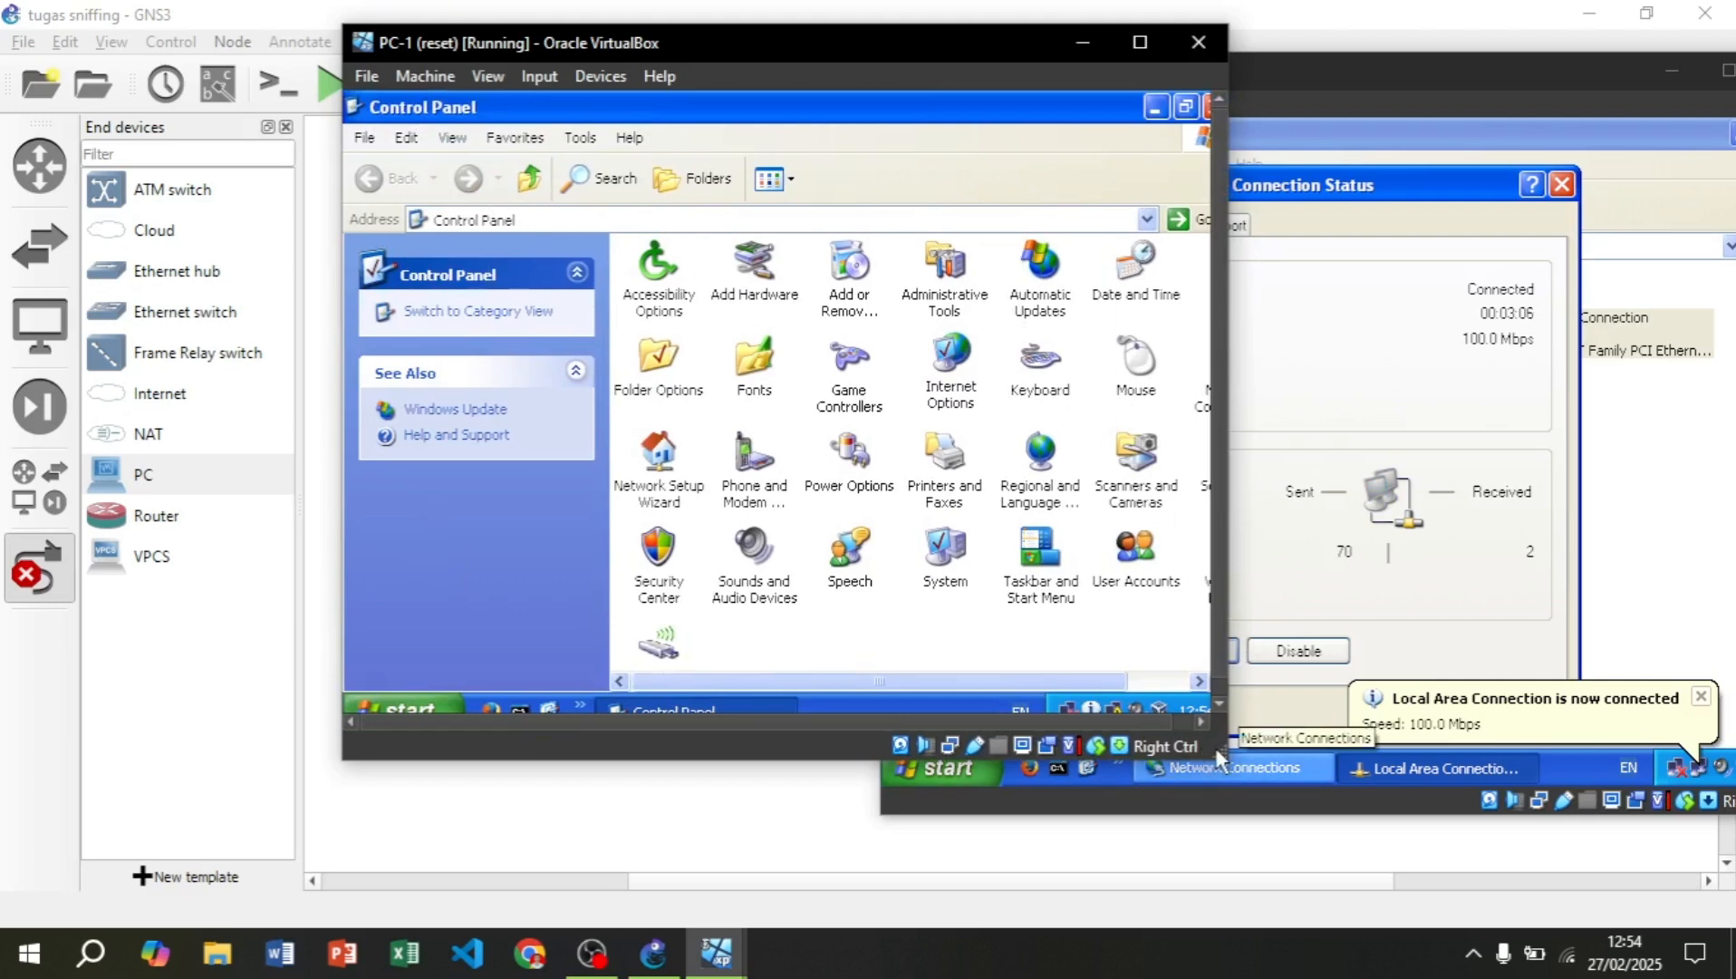
{"action": "left_click_drag", "start_coordinate": [1219, 754], "coordinate": [1281, 804]}
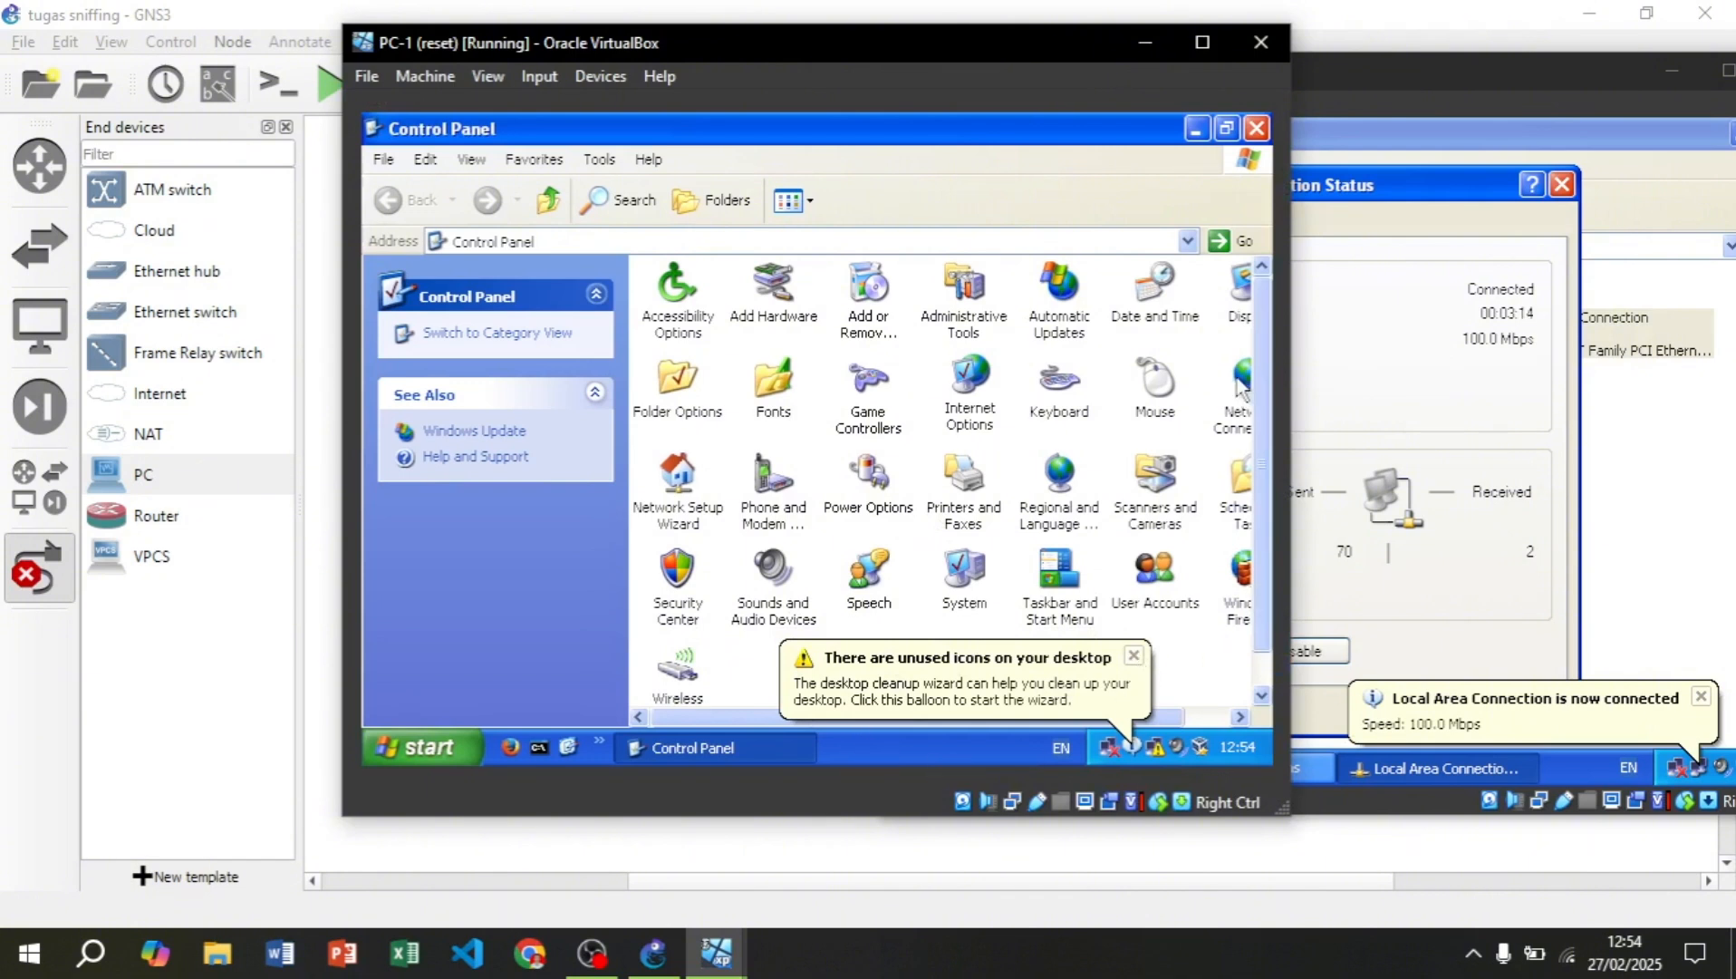
{"action": "left_click_drag", "start_coordinate": [849, 547], "coordinate": [1263, 399]}
- On PC-1, open the Internet Protocol (TCP/IP) properties of Local Area Connection from Network Connections
{"action": "right_click", "coordinate": [1263, 399]}
{"action": "double_click", "coordinate": [1223, 375]}
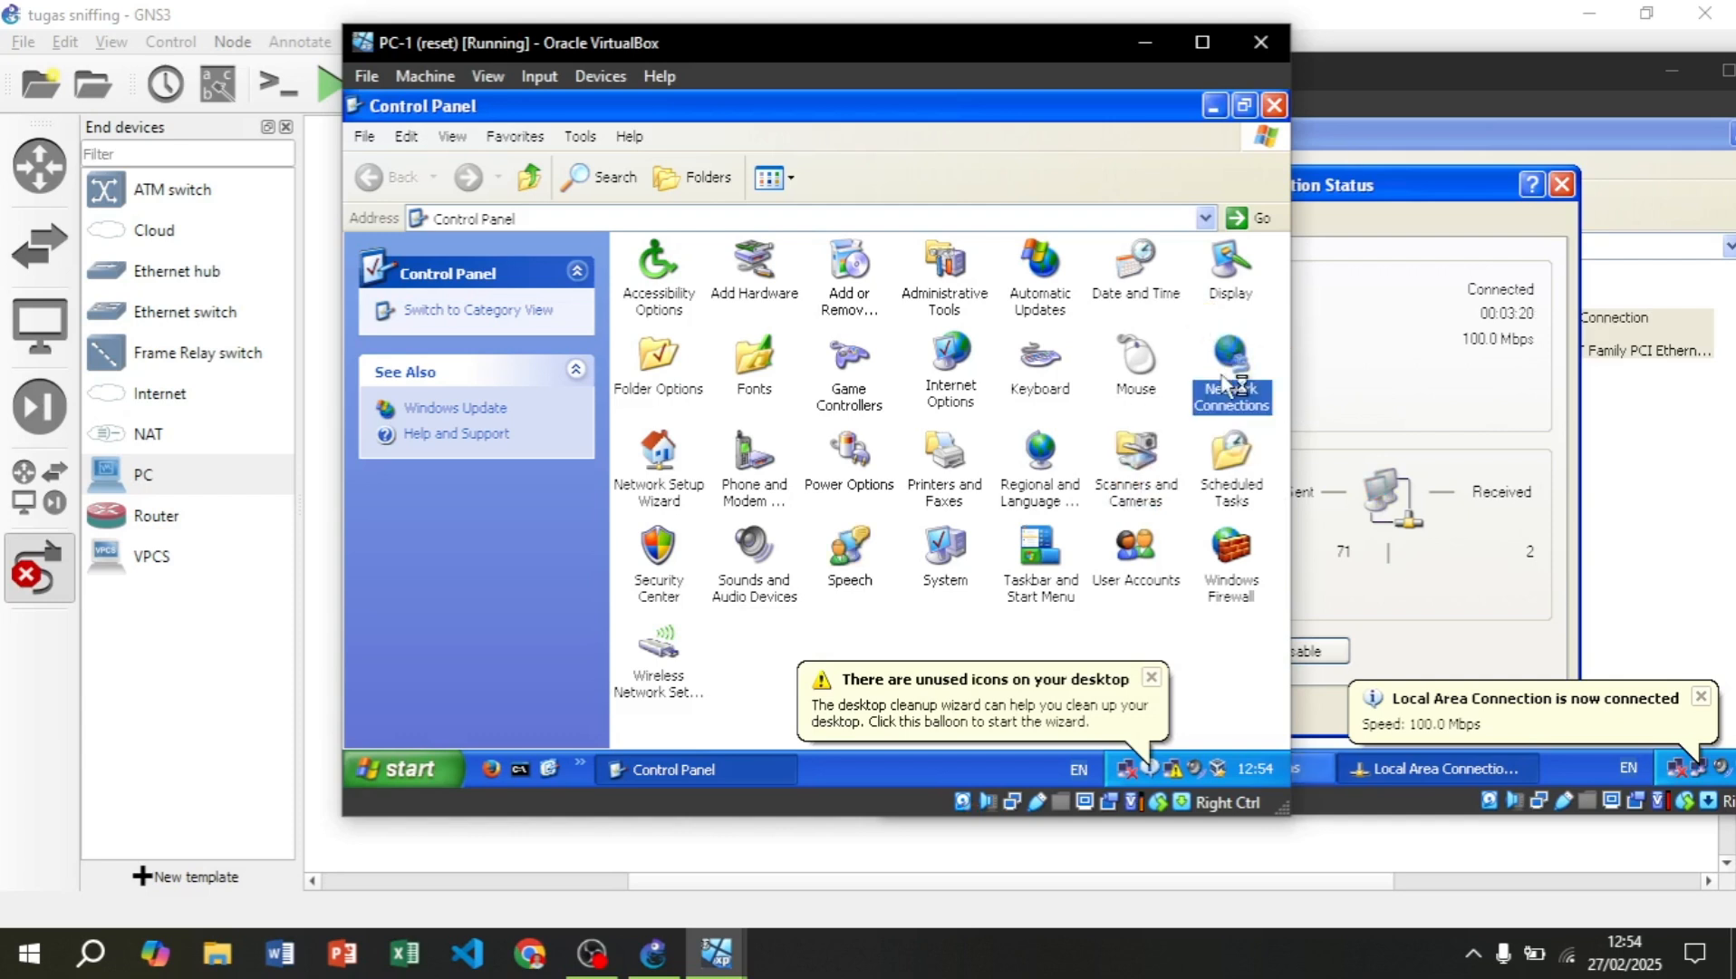
{"action": "double_click", "coordinate": [965, 327]}
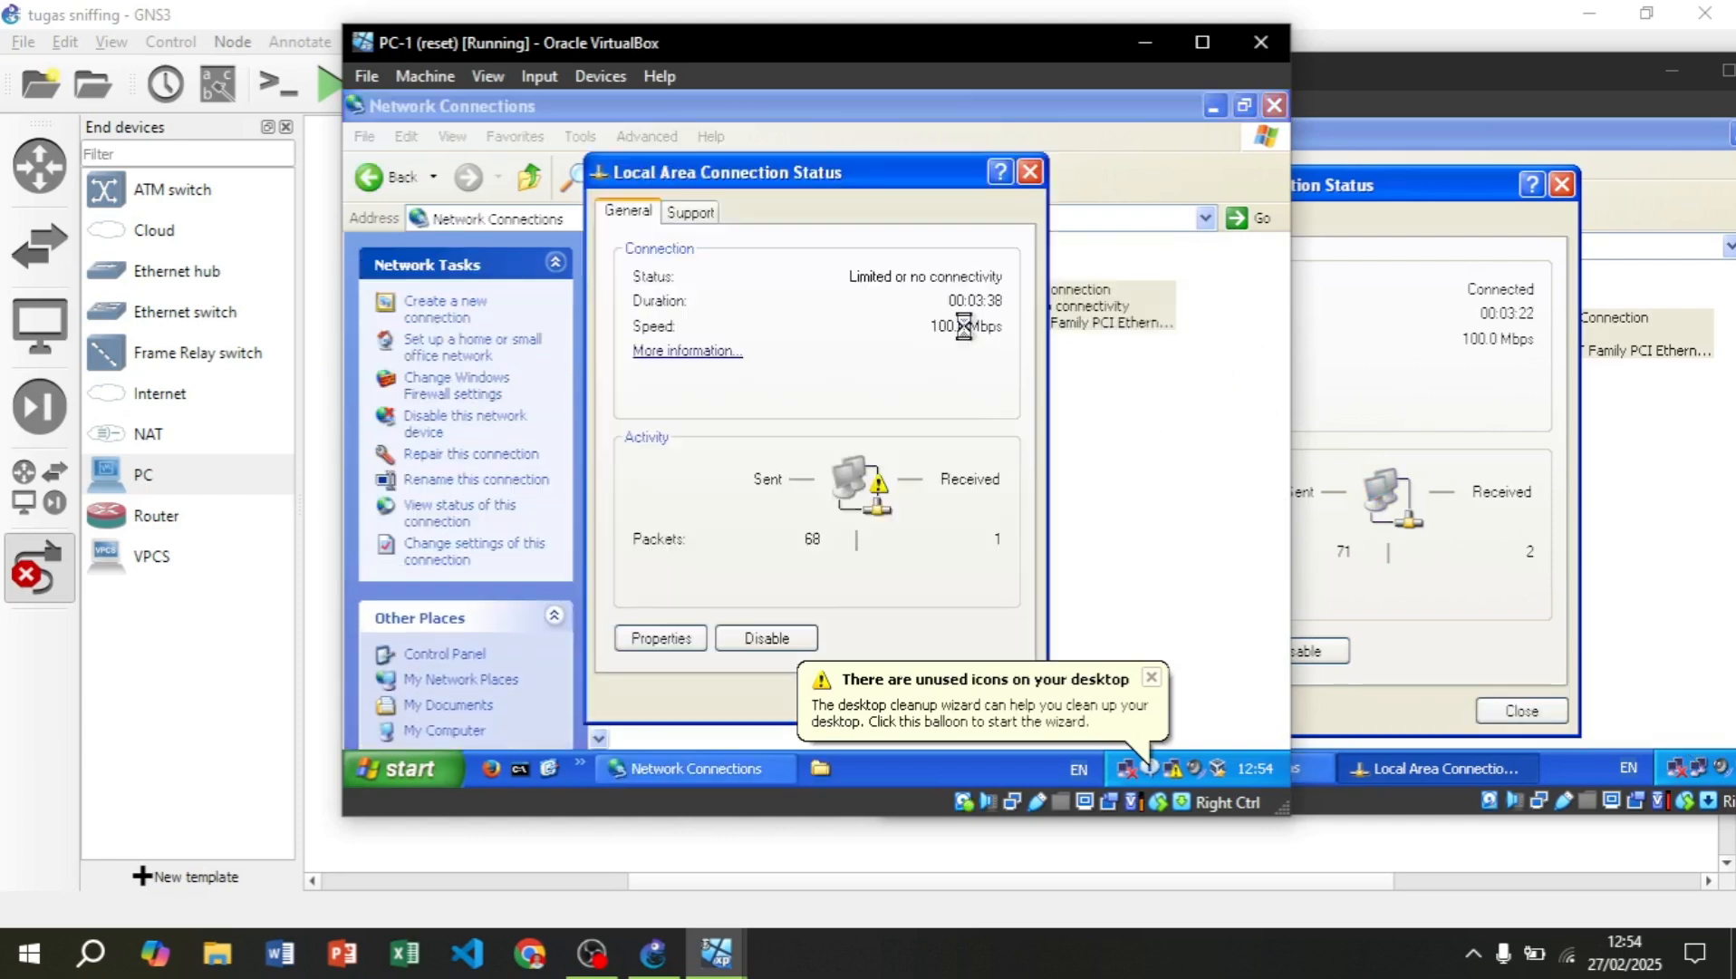
{"action": "left_click", "coordinate": [698, 637]}
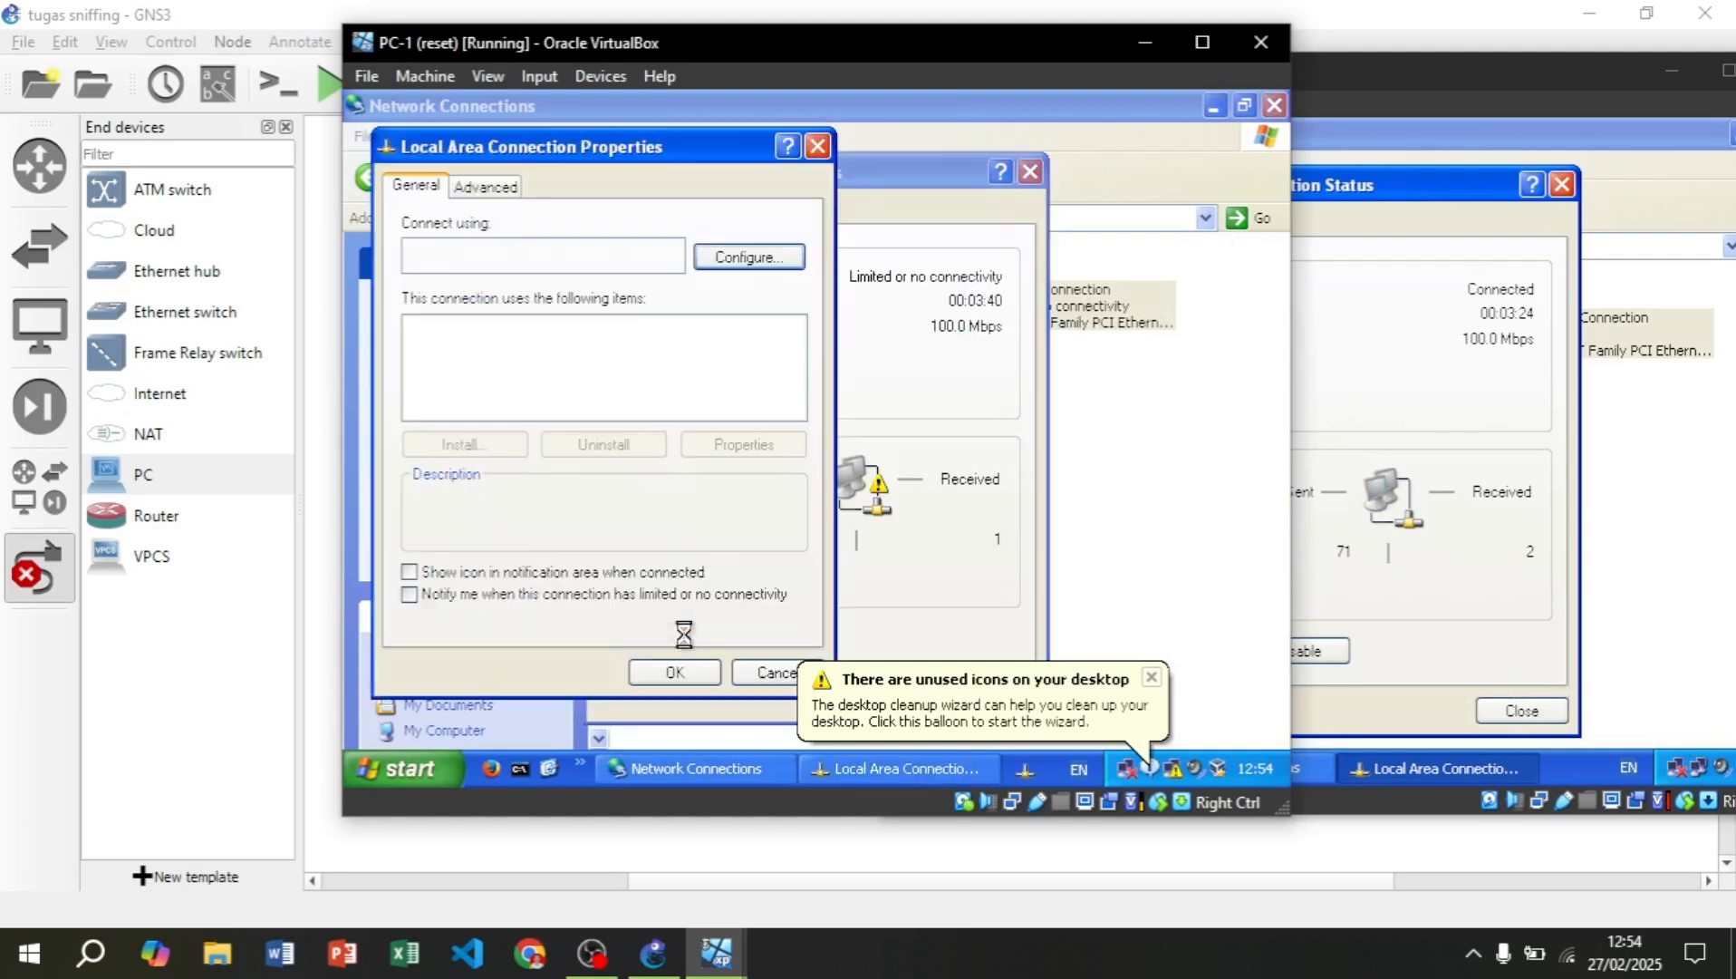
{"action": "left_click", "coordinate": [525, 399]}
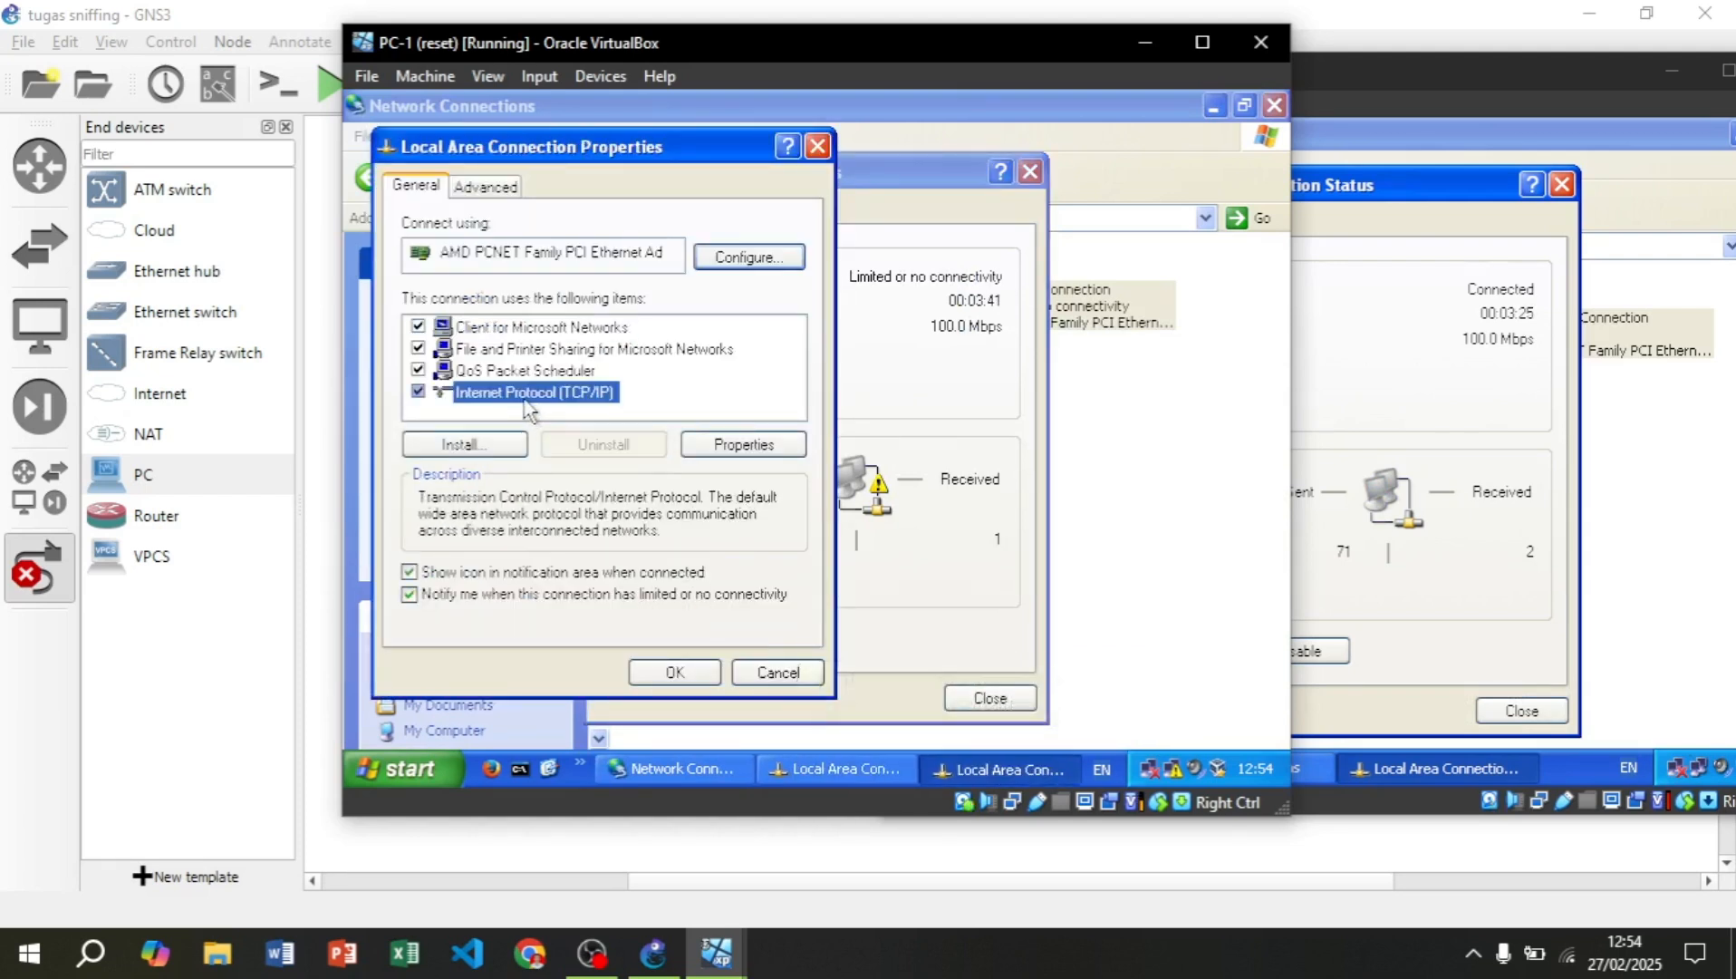
{"action": "left_click", "coordinate": [726, 448]}
- Give PC-1 a static IP address beginning with 192.168, apply it, and close the Local Area Connection dialogs
{"action": "left_click", "coordinate": [596, 367]}
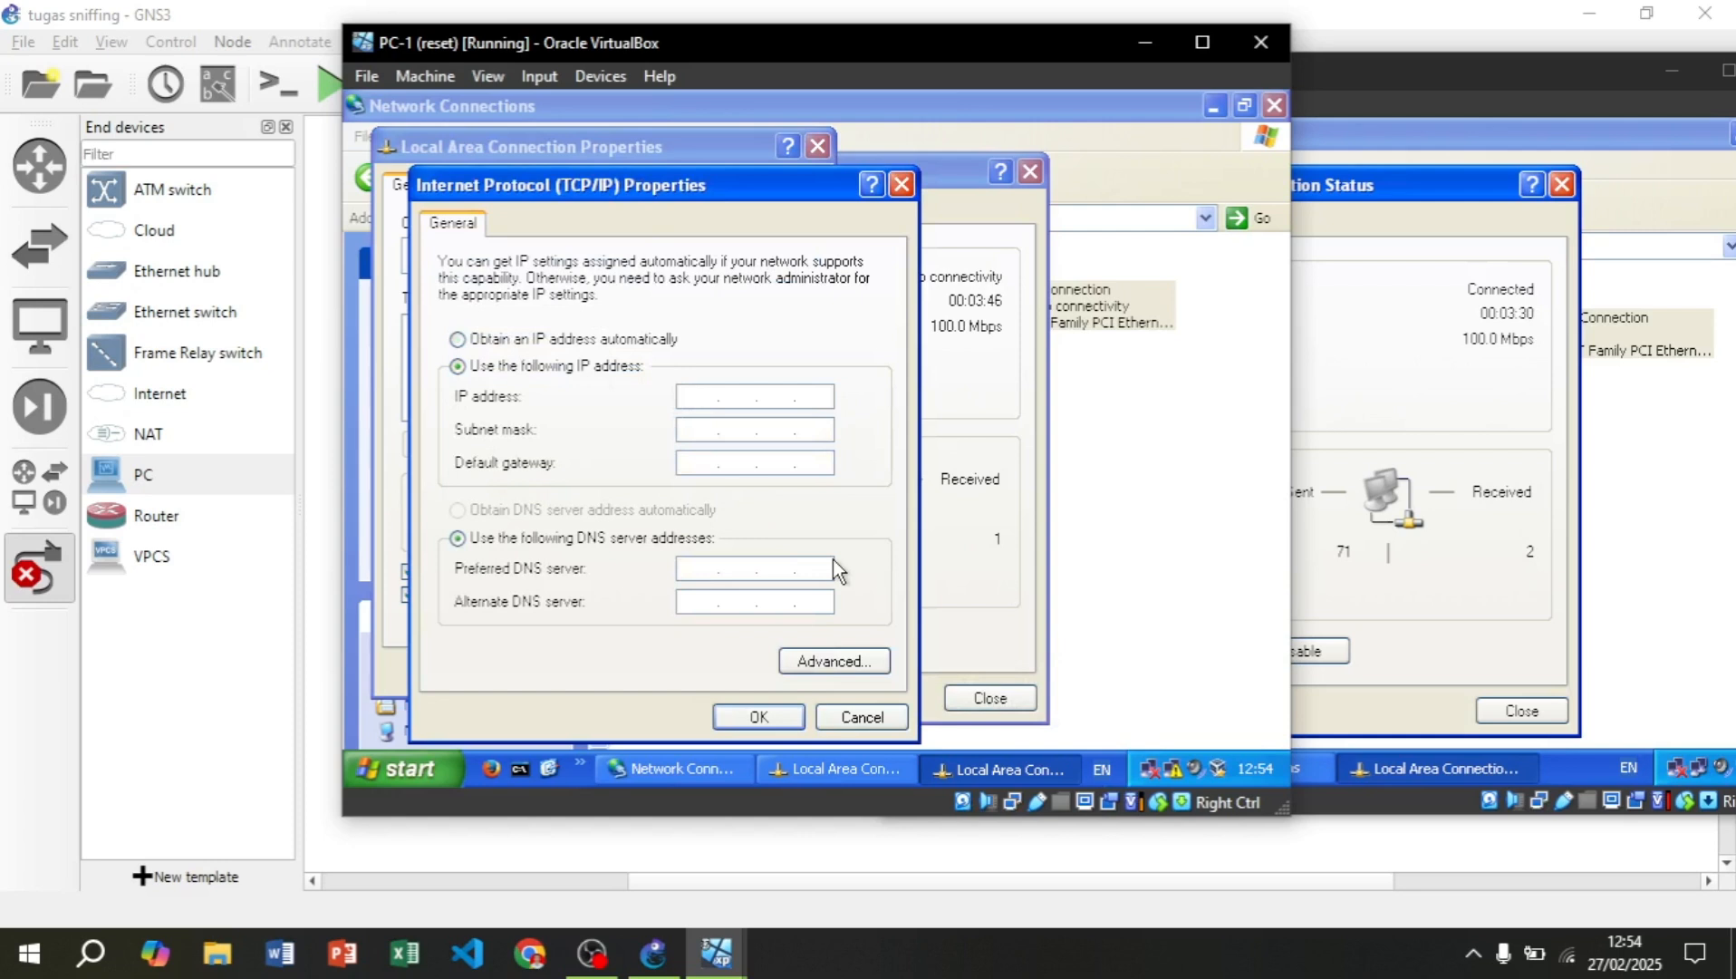
{"action": "type", "text": "192 . 168"}
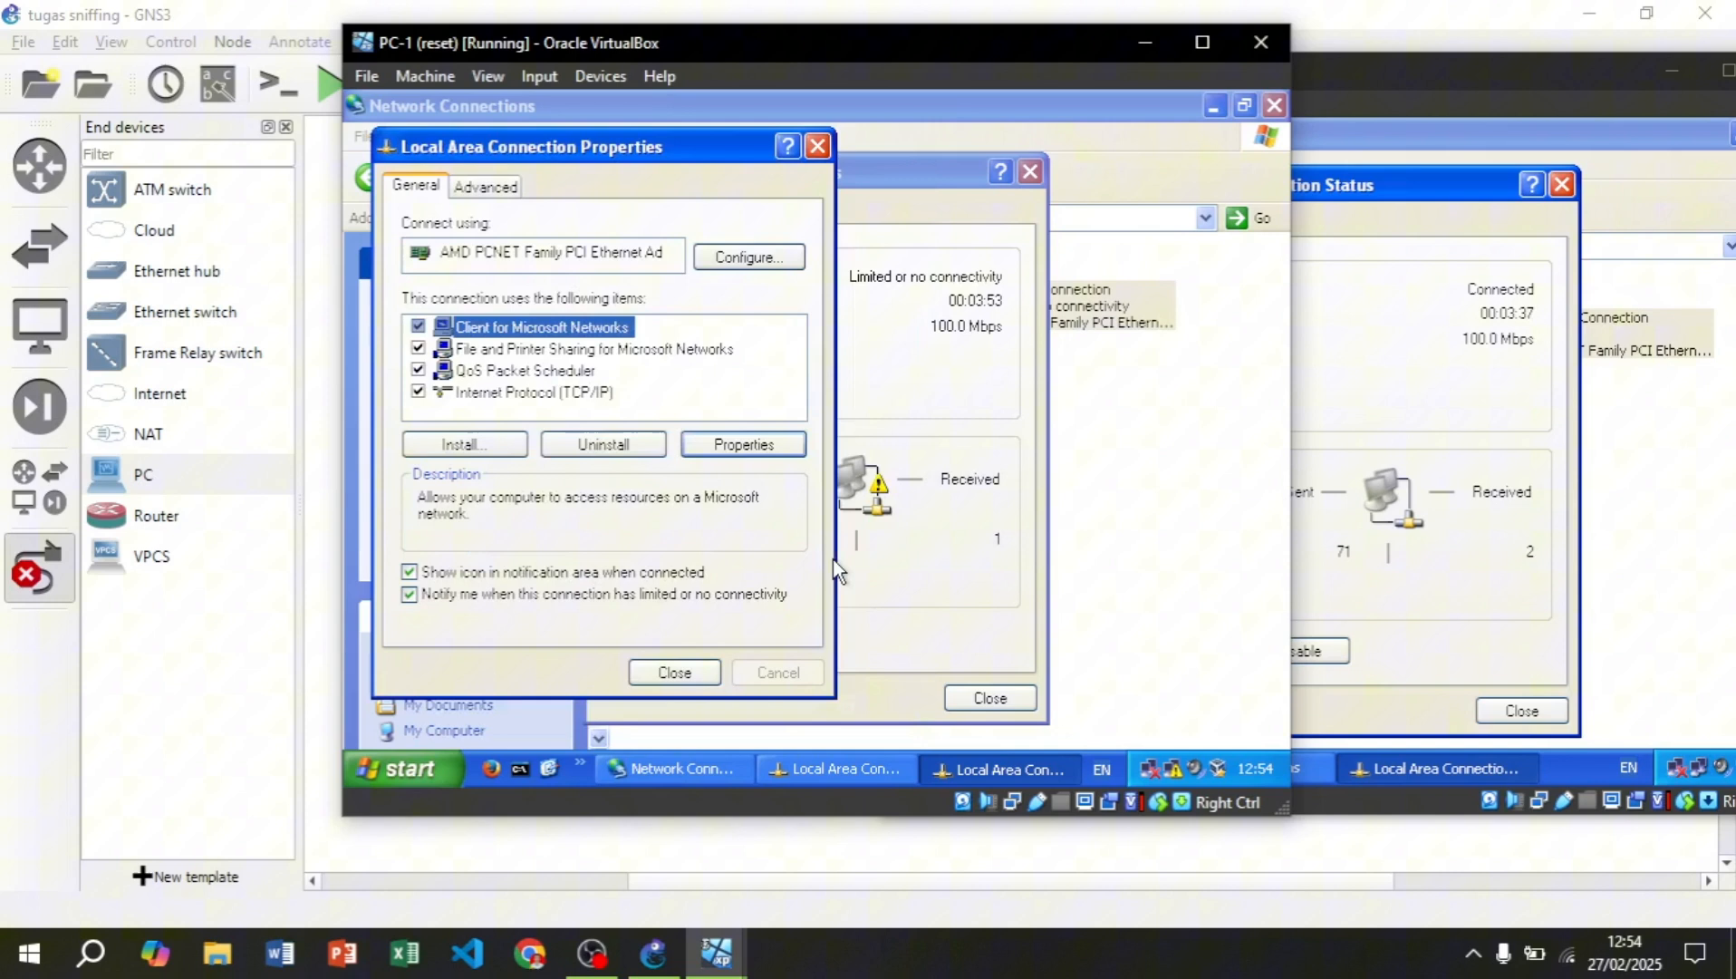
{"action": "left_click", "coordinate": [712, 674]}
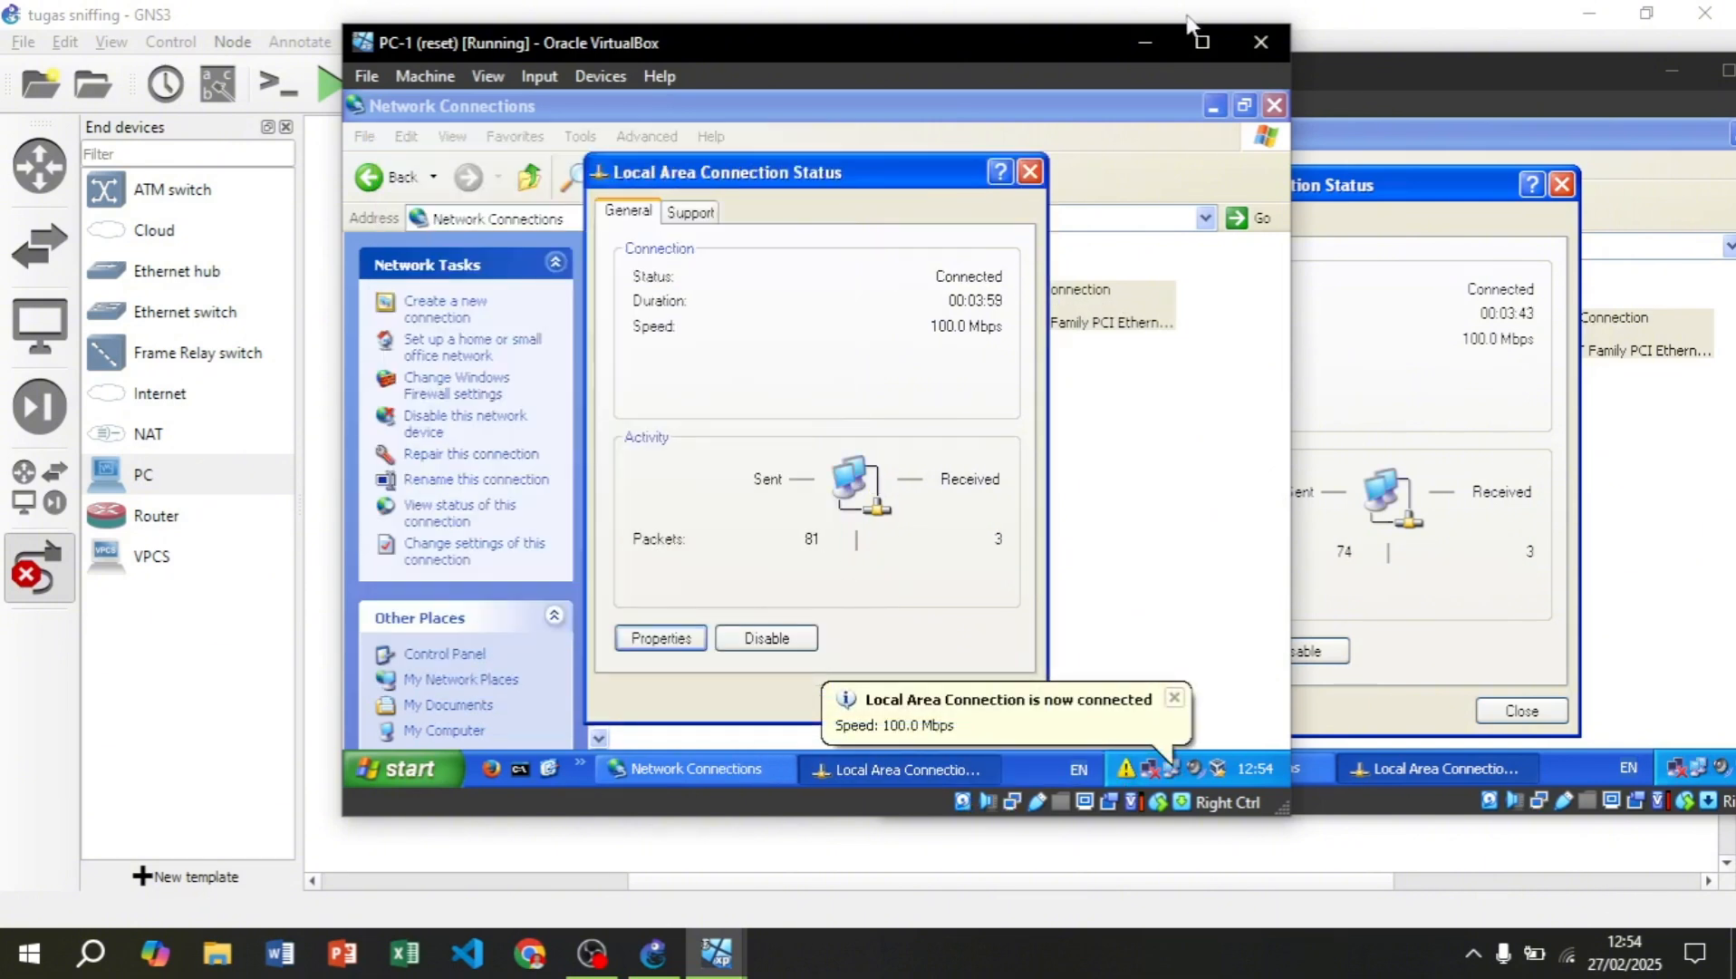
{"action": "left_click", "coordinate": [1029, 172]}
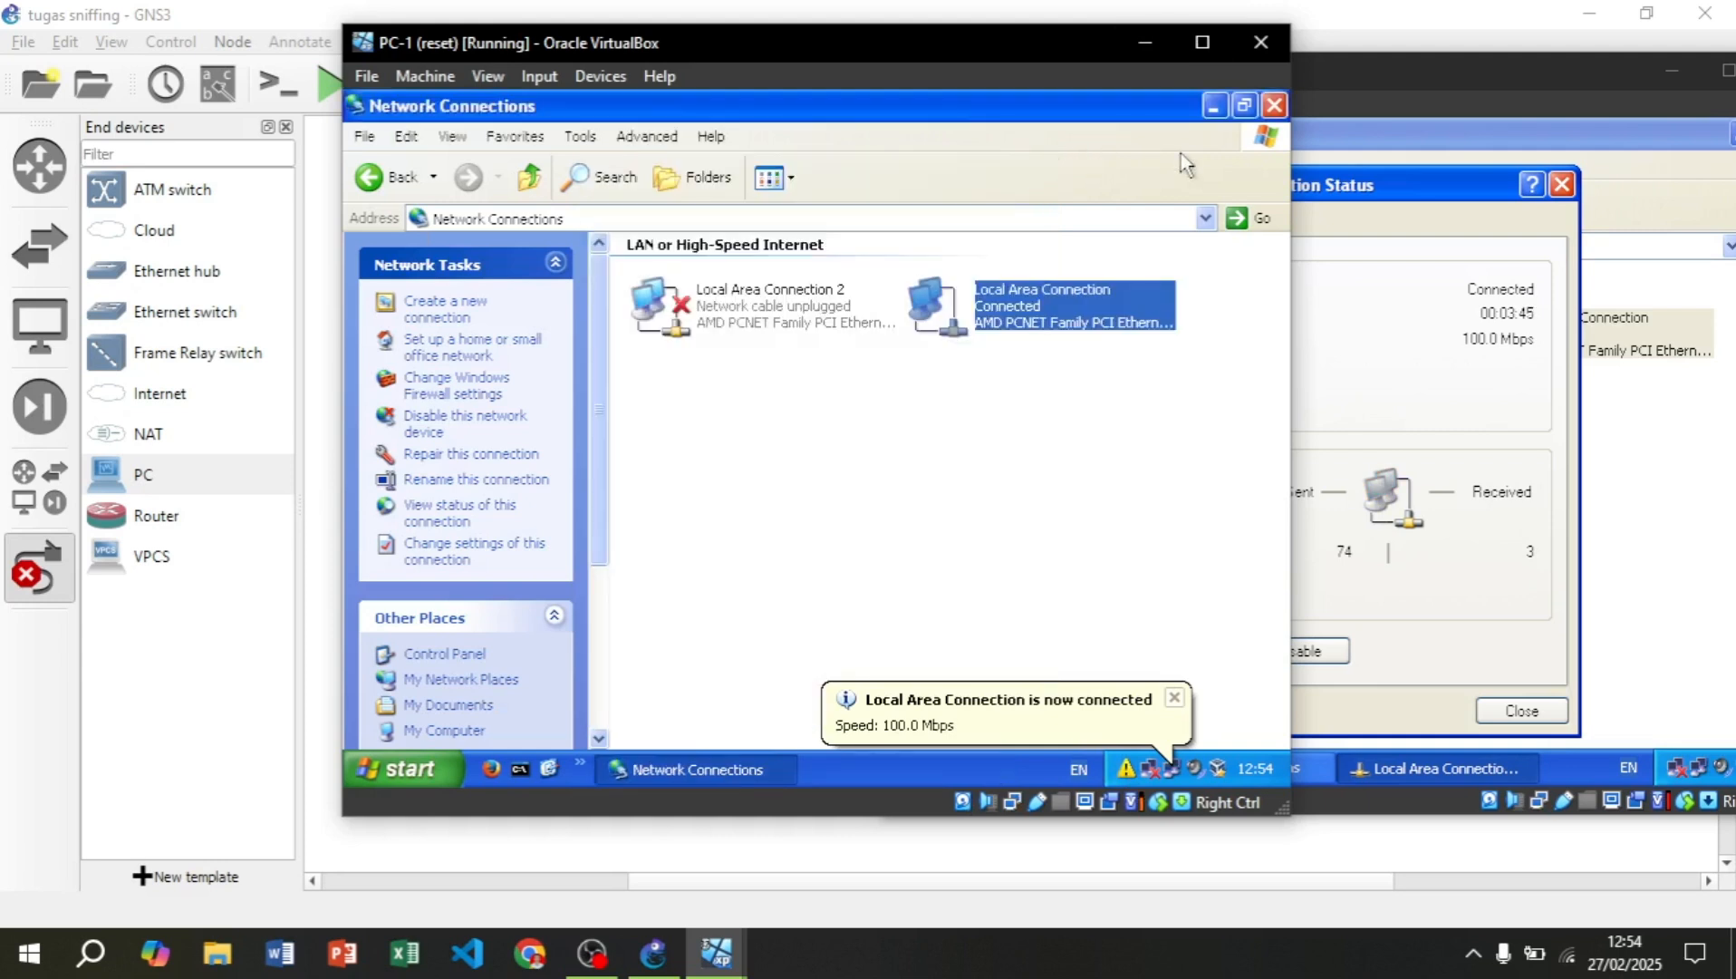
- From PC-1's desktop, open a Command Prompt and ping PC-2 at 192.168.1.2
{"action": "left_click", "coordinate": [1212, 106]}
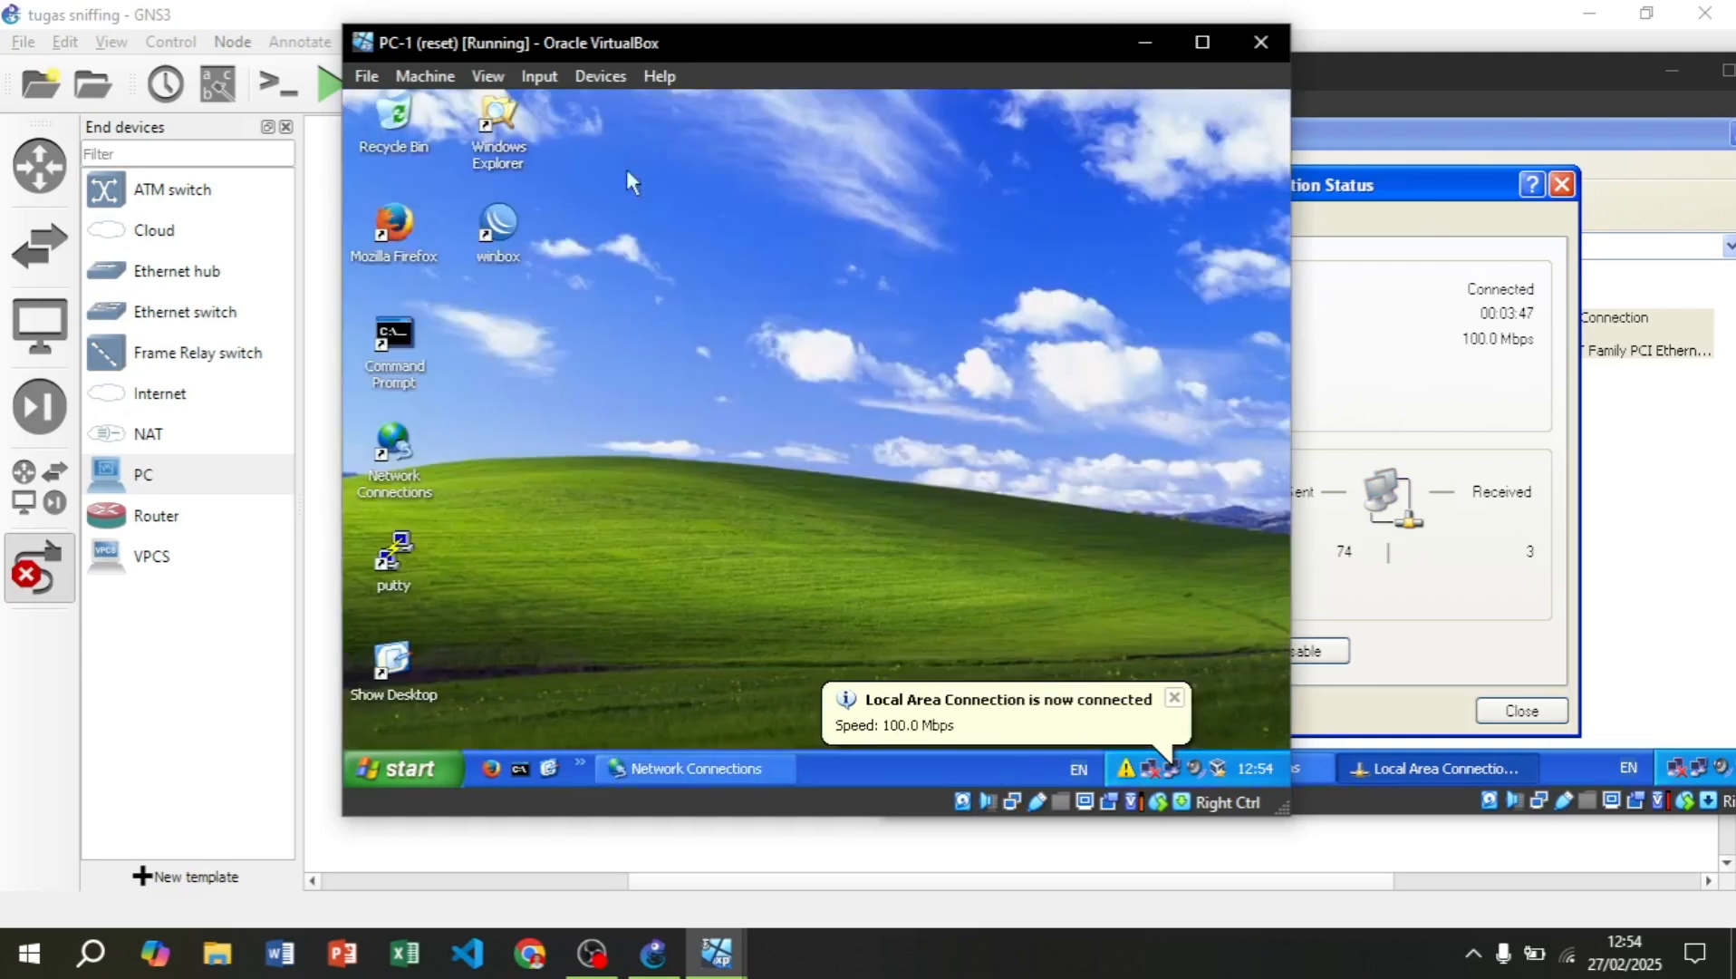
{"action": "double_click", "coordinate": [379, 340]}
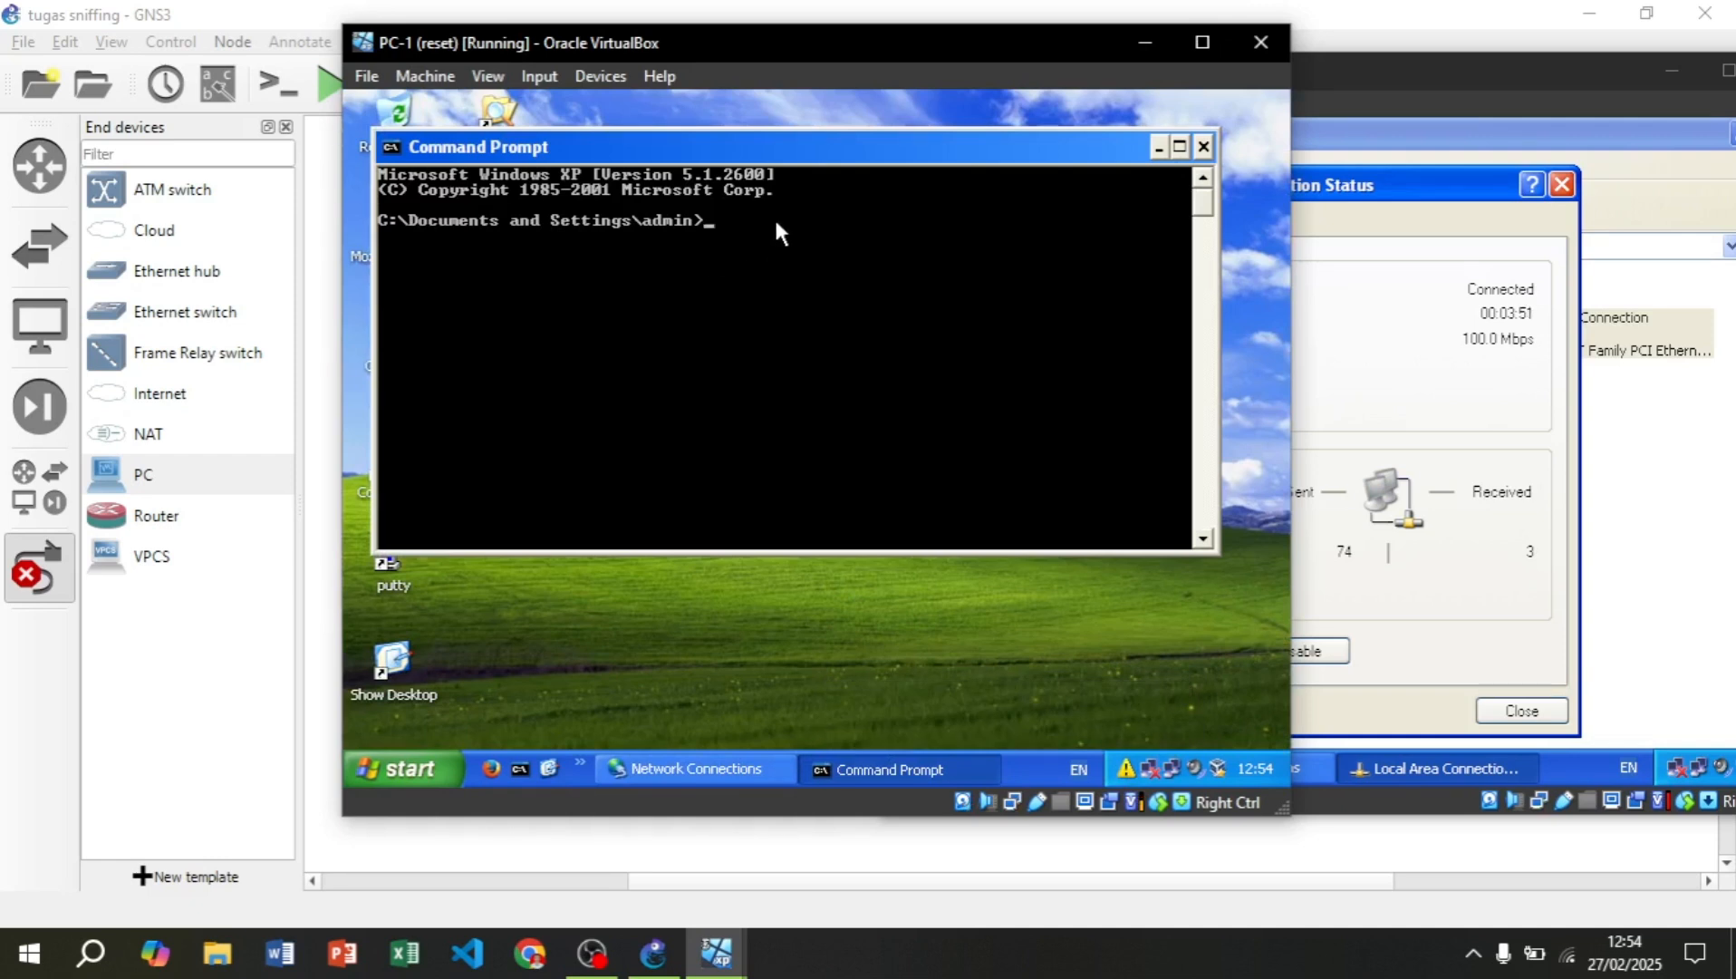
{"action": "type", "text": "ping "}
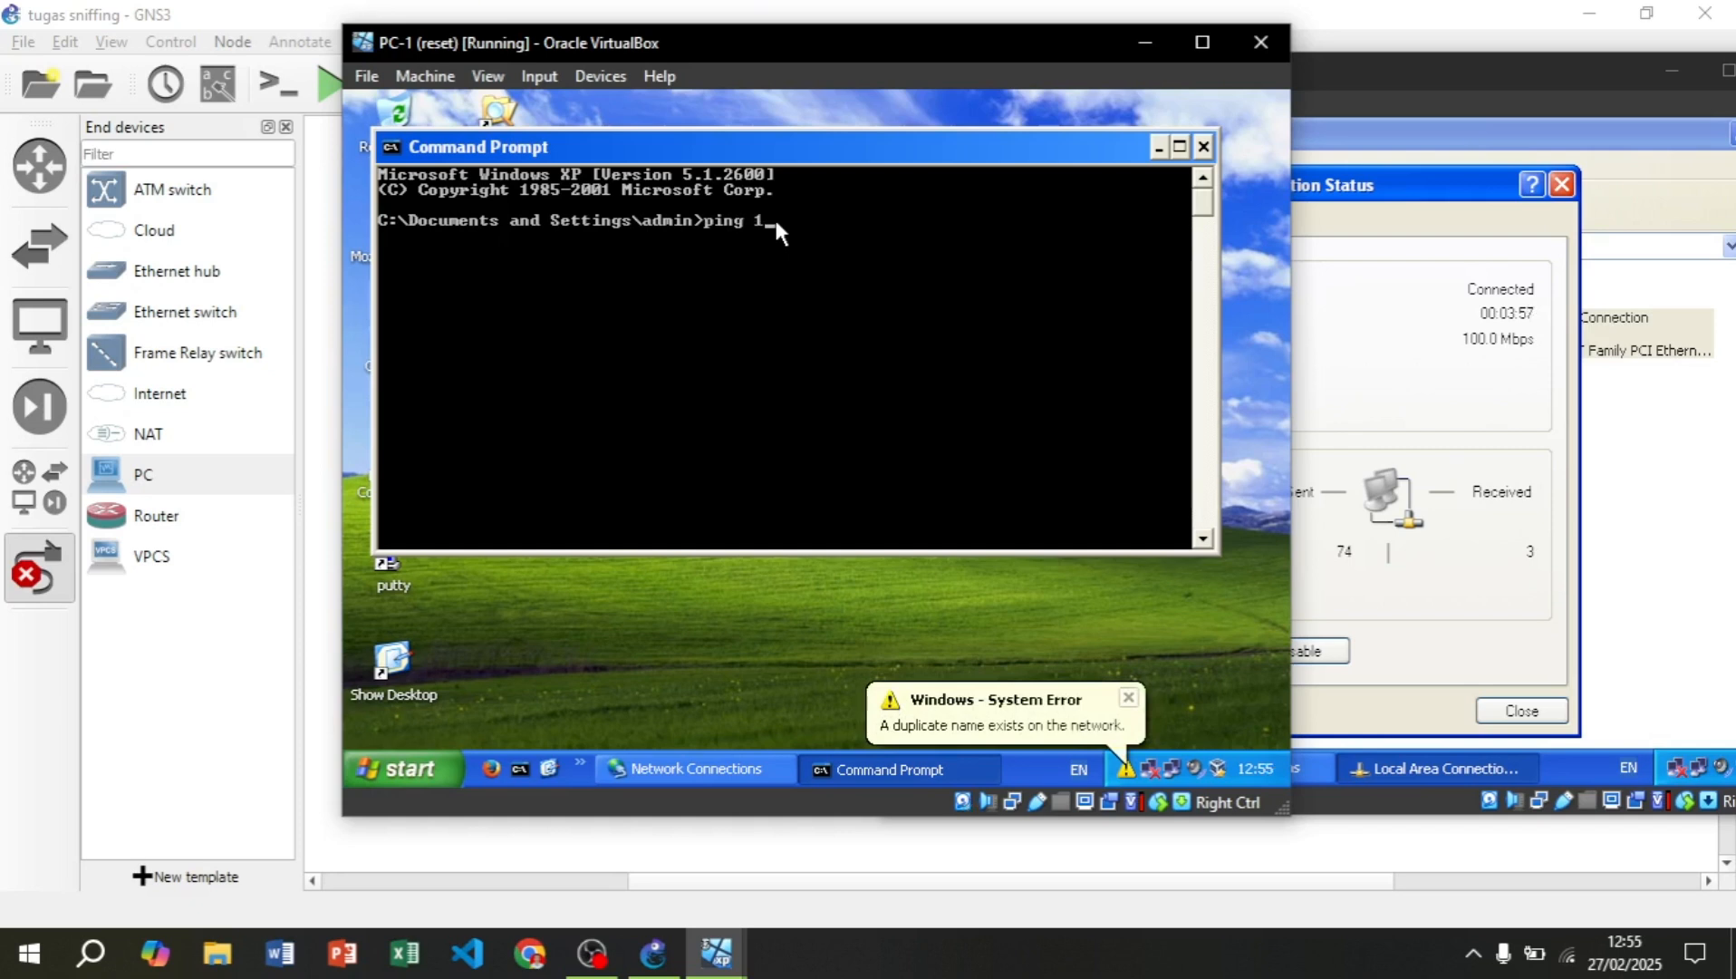
{"action": "type", "text": "18"}
{"action": "key", "text": "BackSpace"}
{"action": "type", "text": "92.168.1.2"}
{"action": "key", "text": "Return"}
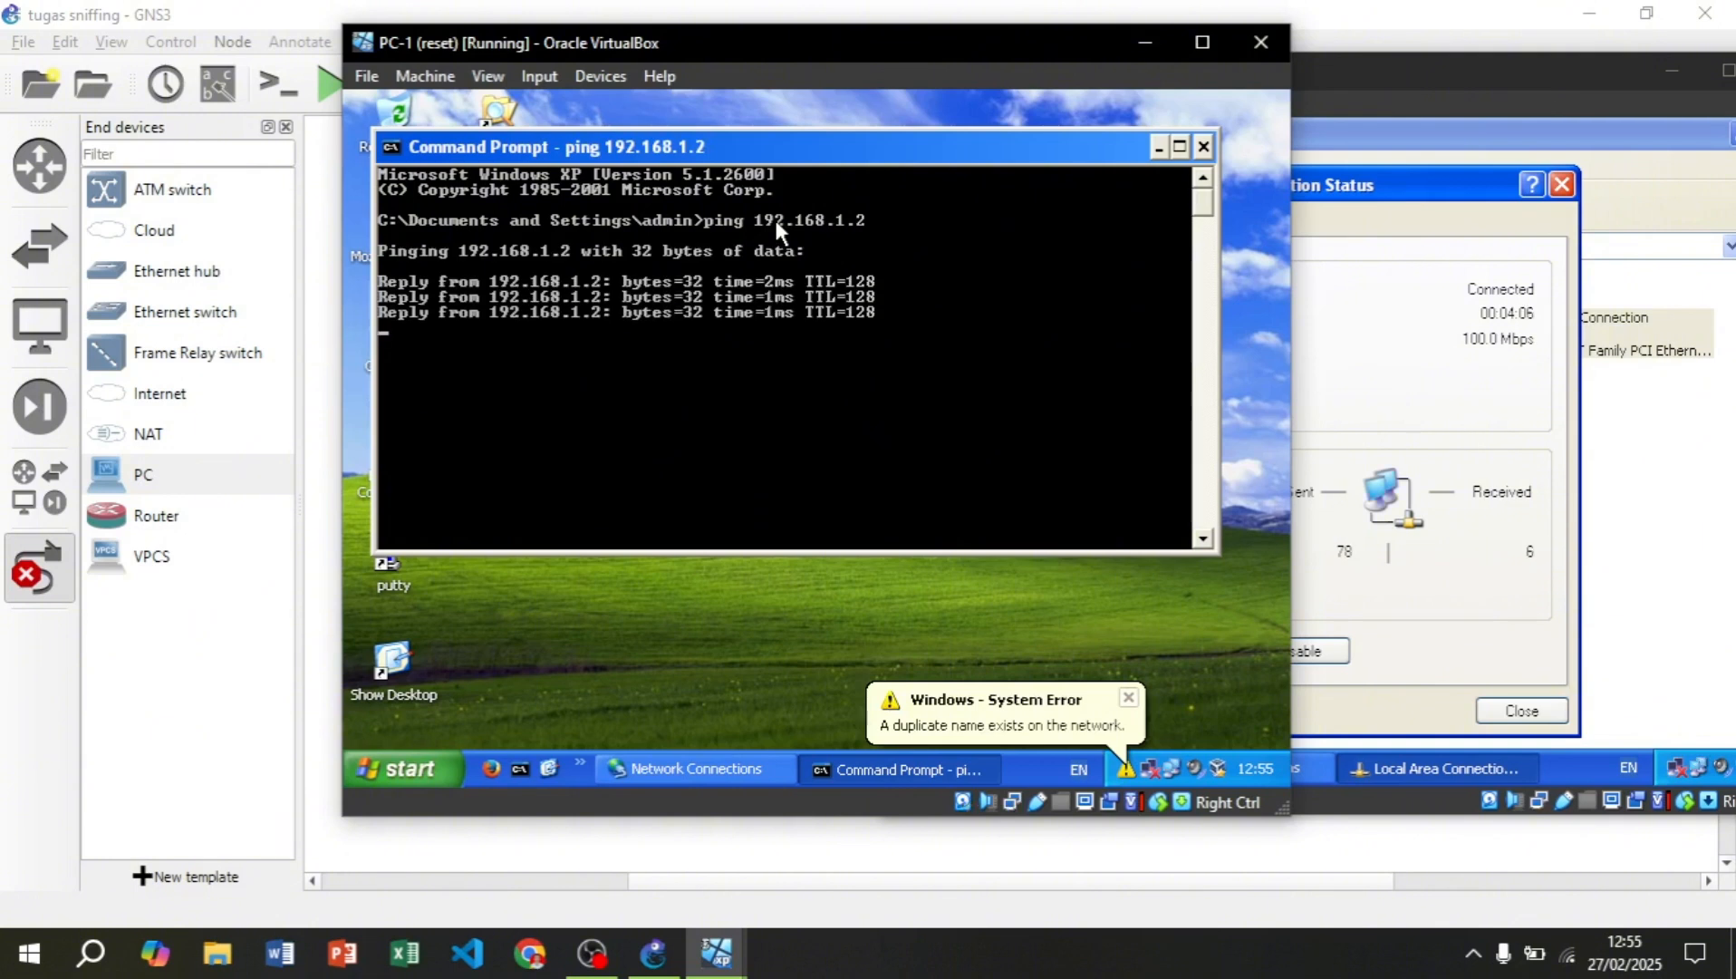
- Move the PC-1 window aside, minimize its Command Prompt, and minimize both machine windows to return to the GNS3 topology
{"action": "left_click_drag", "start_coordinate": [742, 43], "coordinate": [641, 47]}
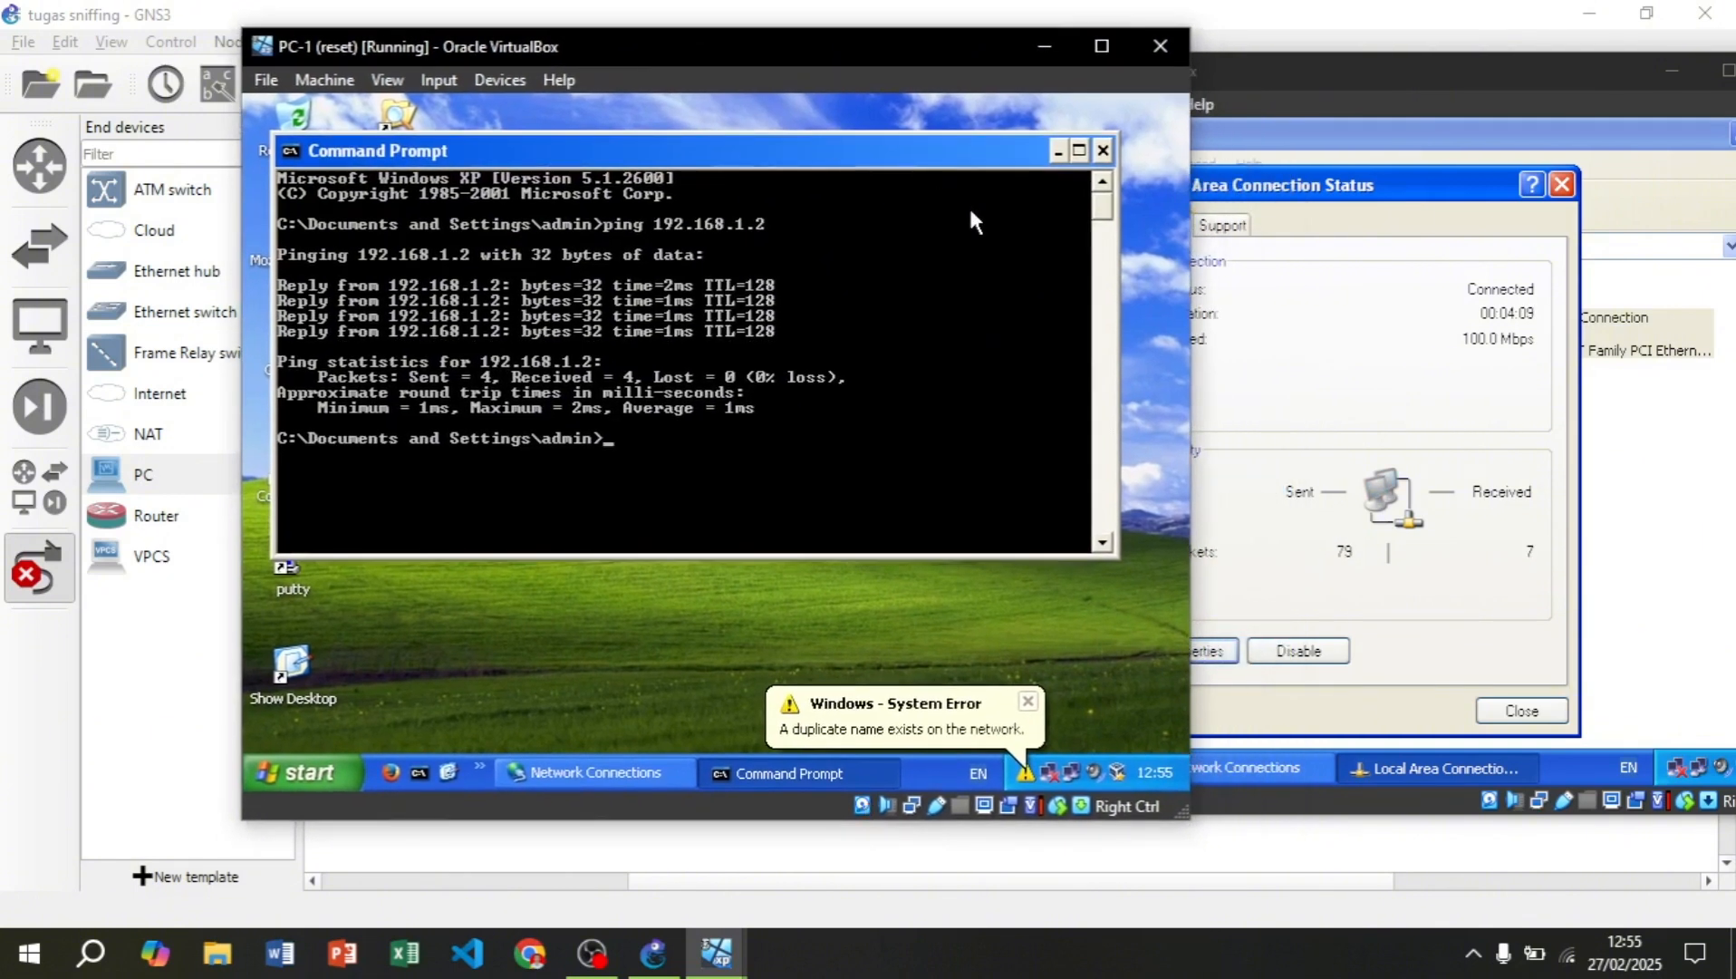
{"action": "left_click", "coordinate": [1057, 151]}
{"action": "left_click", "coordinate": [1302, 52]}
{"action": "left_click", "coordinate": [1298, 48]}
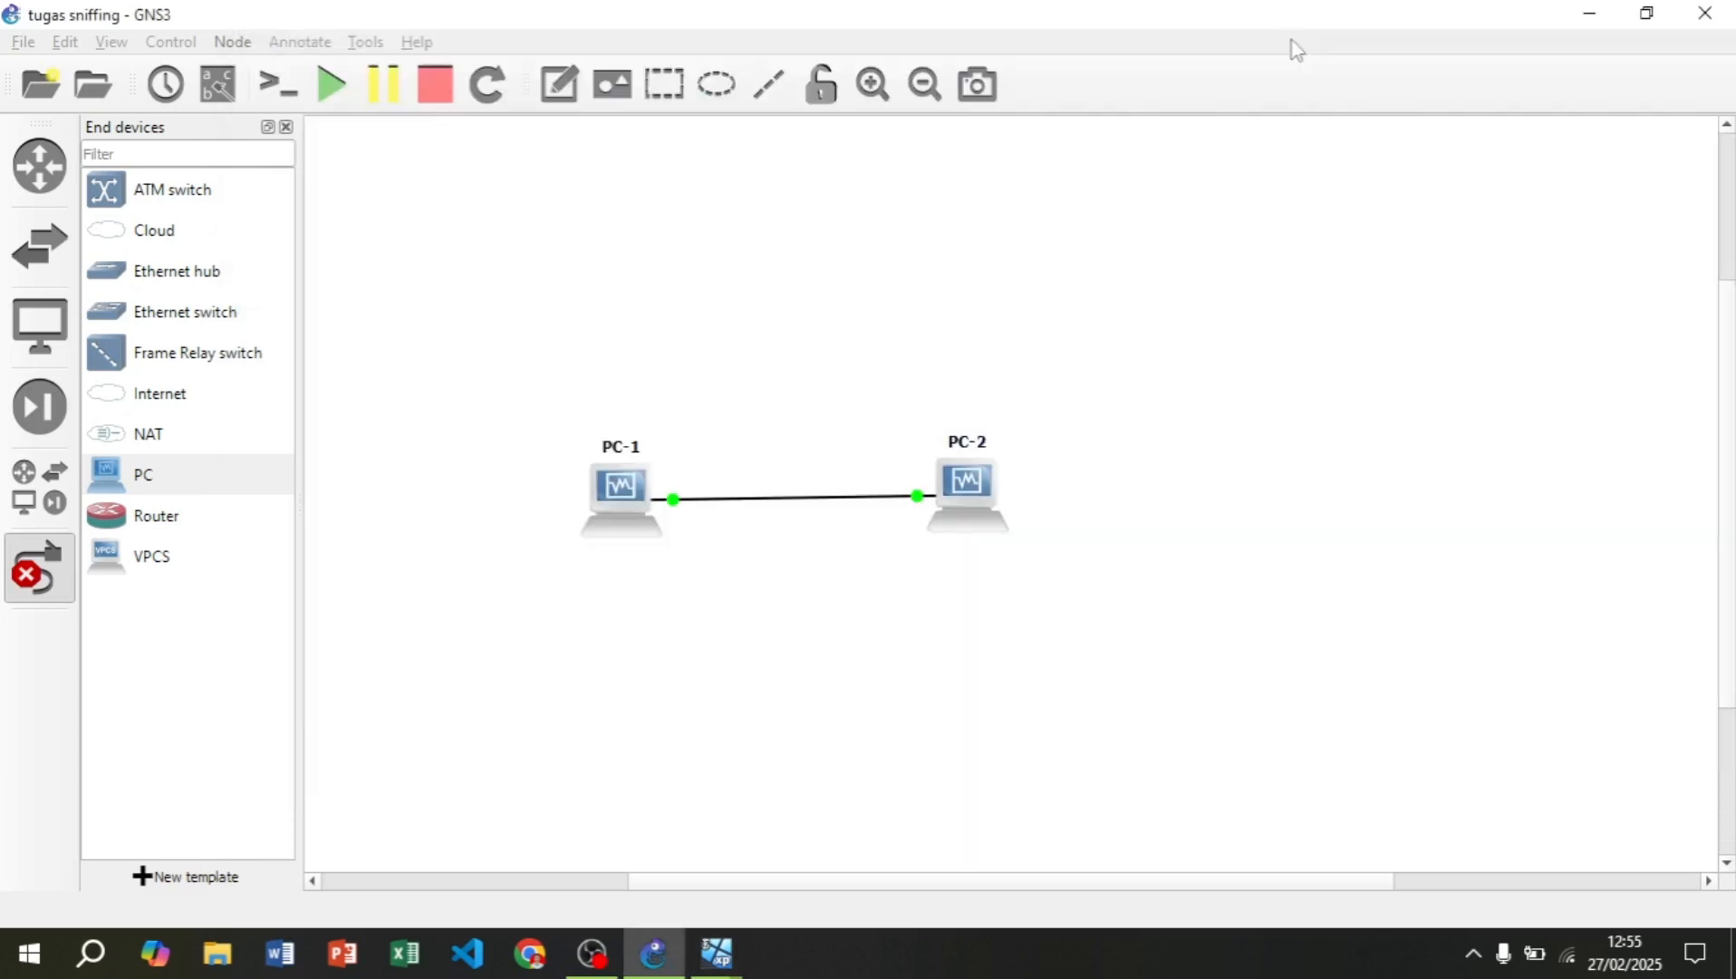
- Start an Ethernet packet capture on the PC-1 to PC-2 link with file name PC-1_LAN_to_PC-2_LAN and the capture visualization program enabled
{"action": "right_click", "coordinate": [785, 509]}
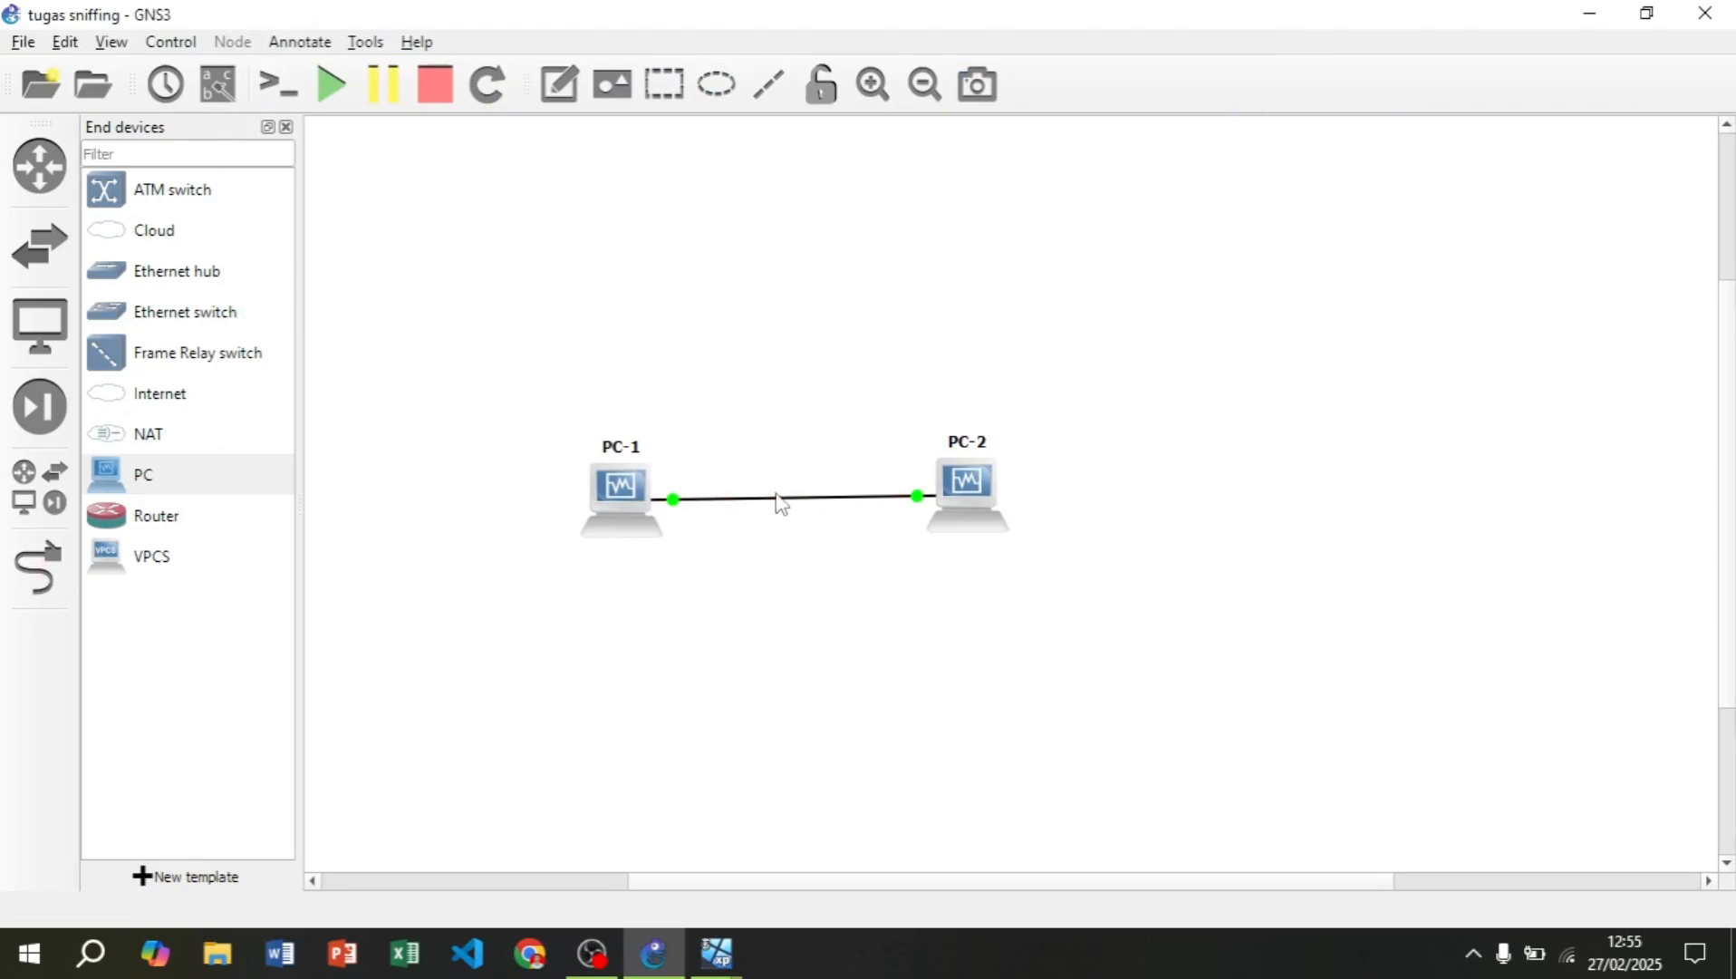
{"action": "right_click", "coordinate": [779, 502]}
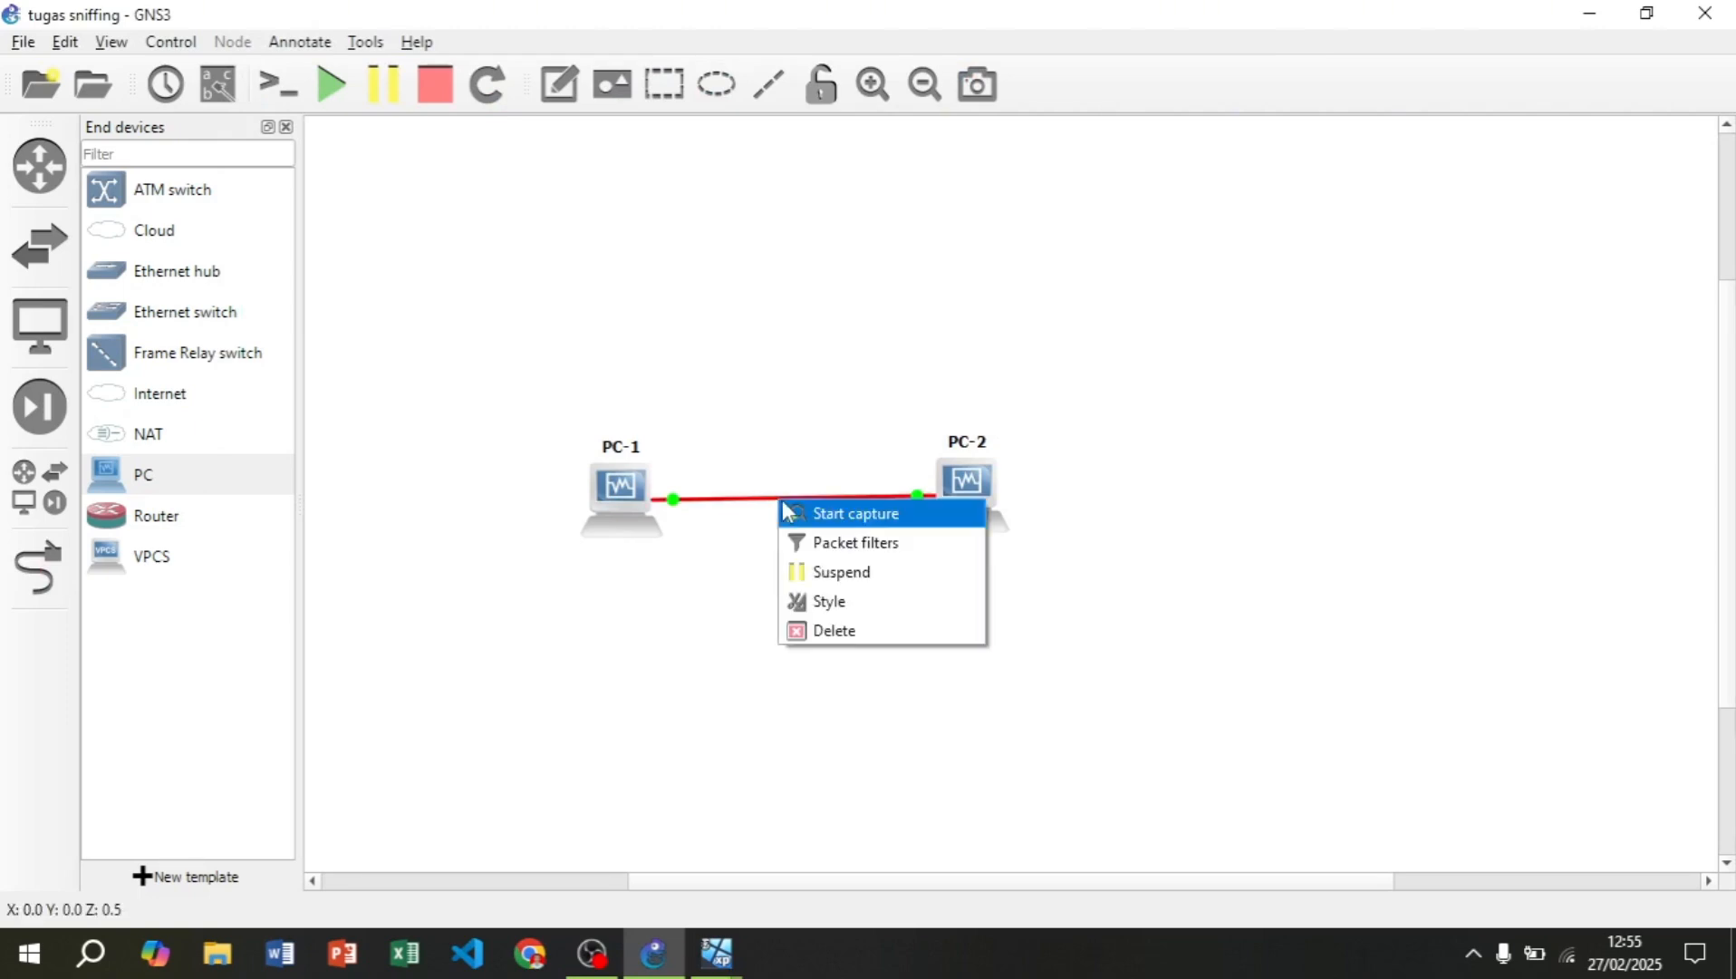
{"action": "left_click", "coordinate": [805, 515]}
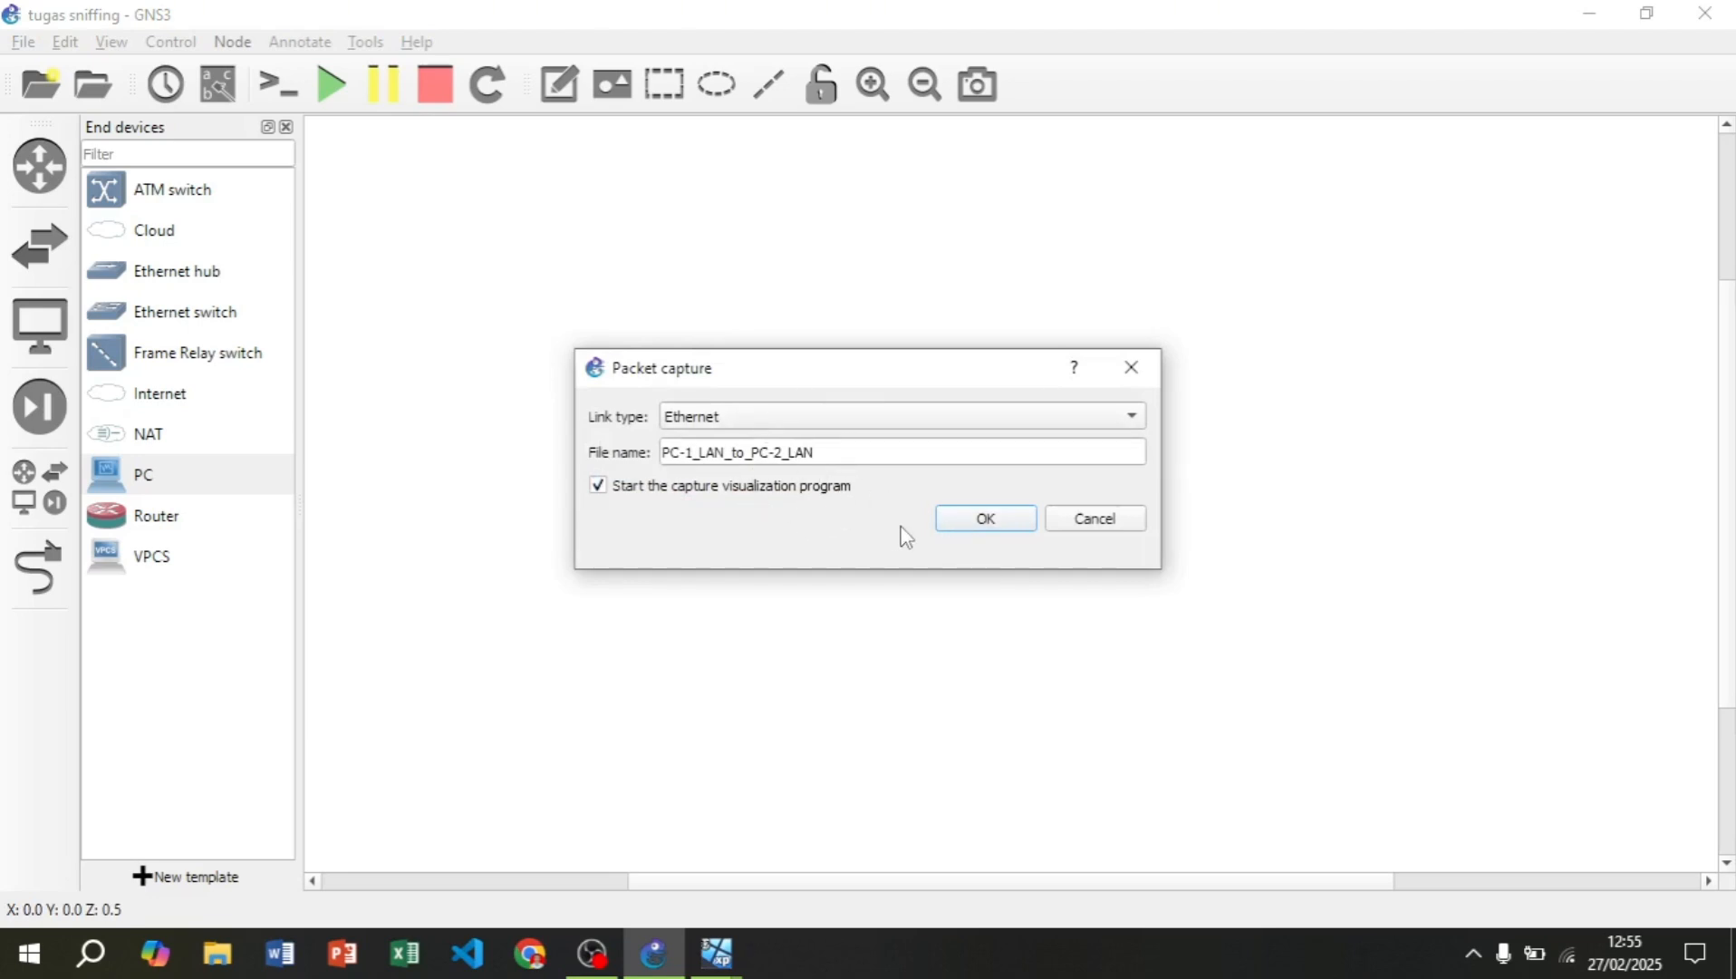
{"action": "left_click", "coordinate": [982, 523]}
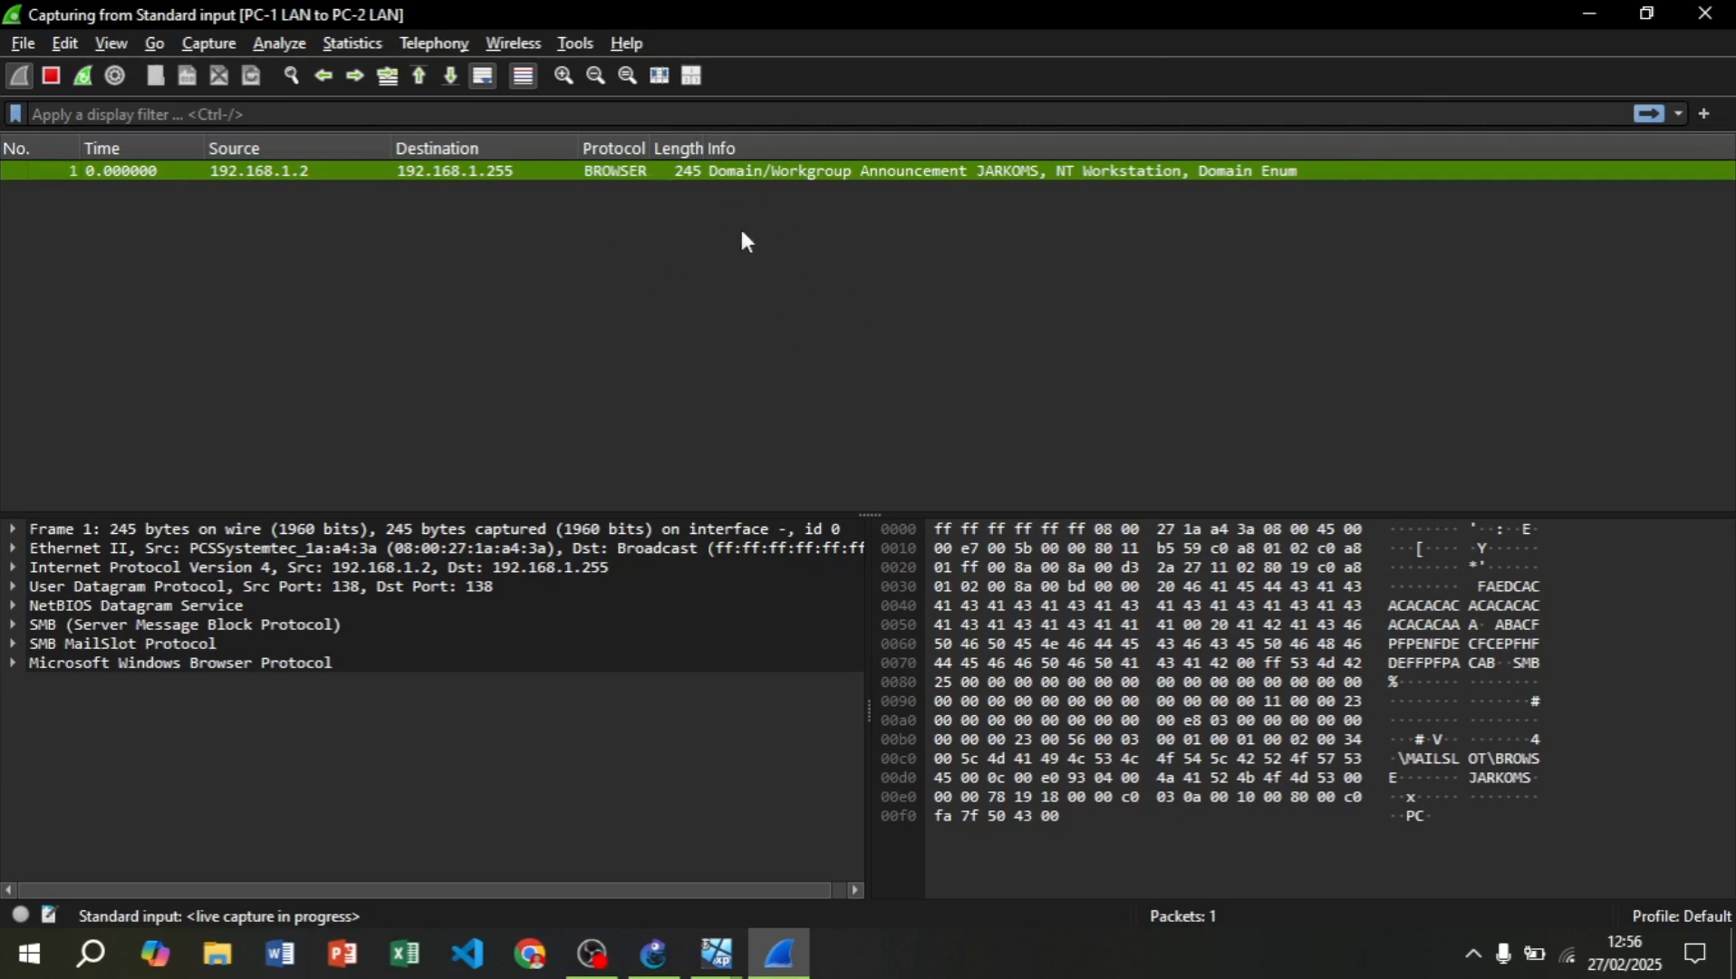
- Minimize the Wireshark capture, restore the PC-1 and PC-2 machine windows, and bring PC-1 to the front
{"action": "left_click", "coordinate": [1589, 14]}
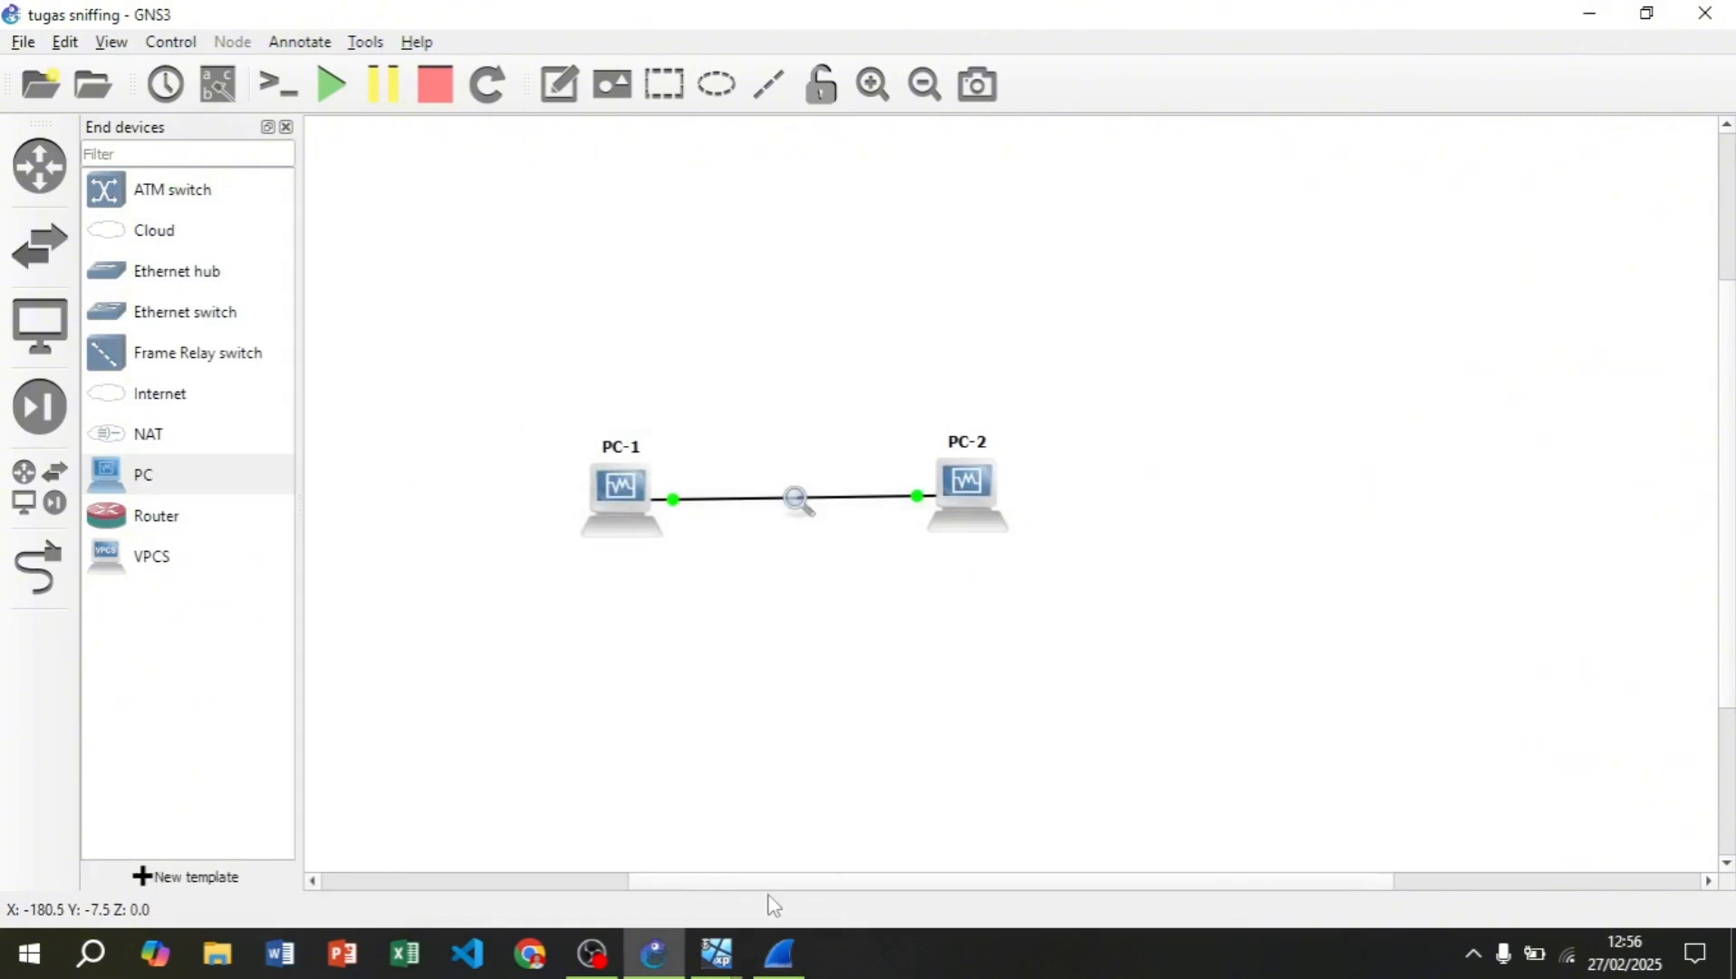
{"action": "left_click", "coordinate": [716, 952]}
{"action": "left_click", "coordinate": [551, 814]}
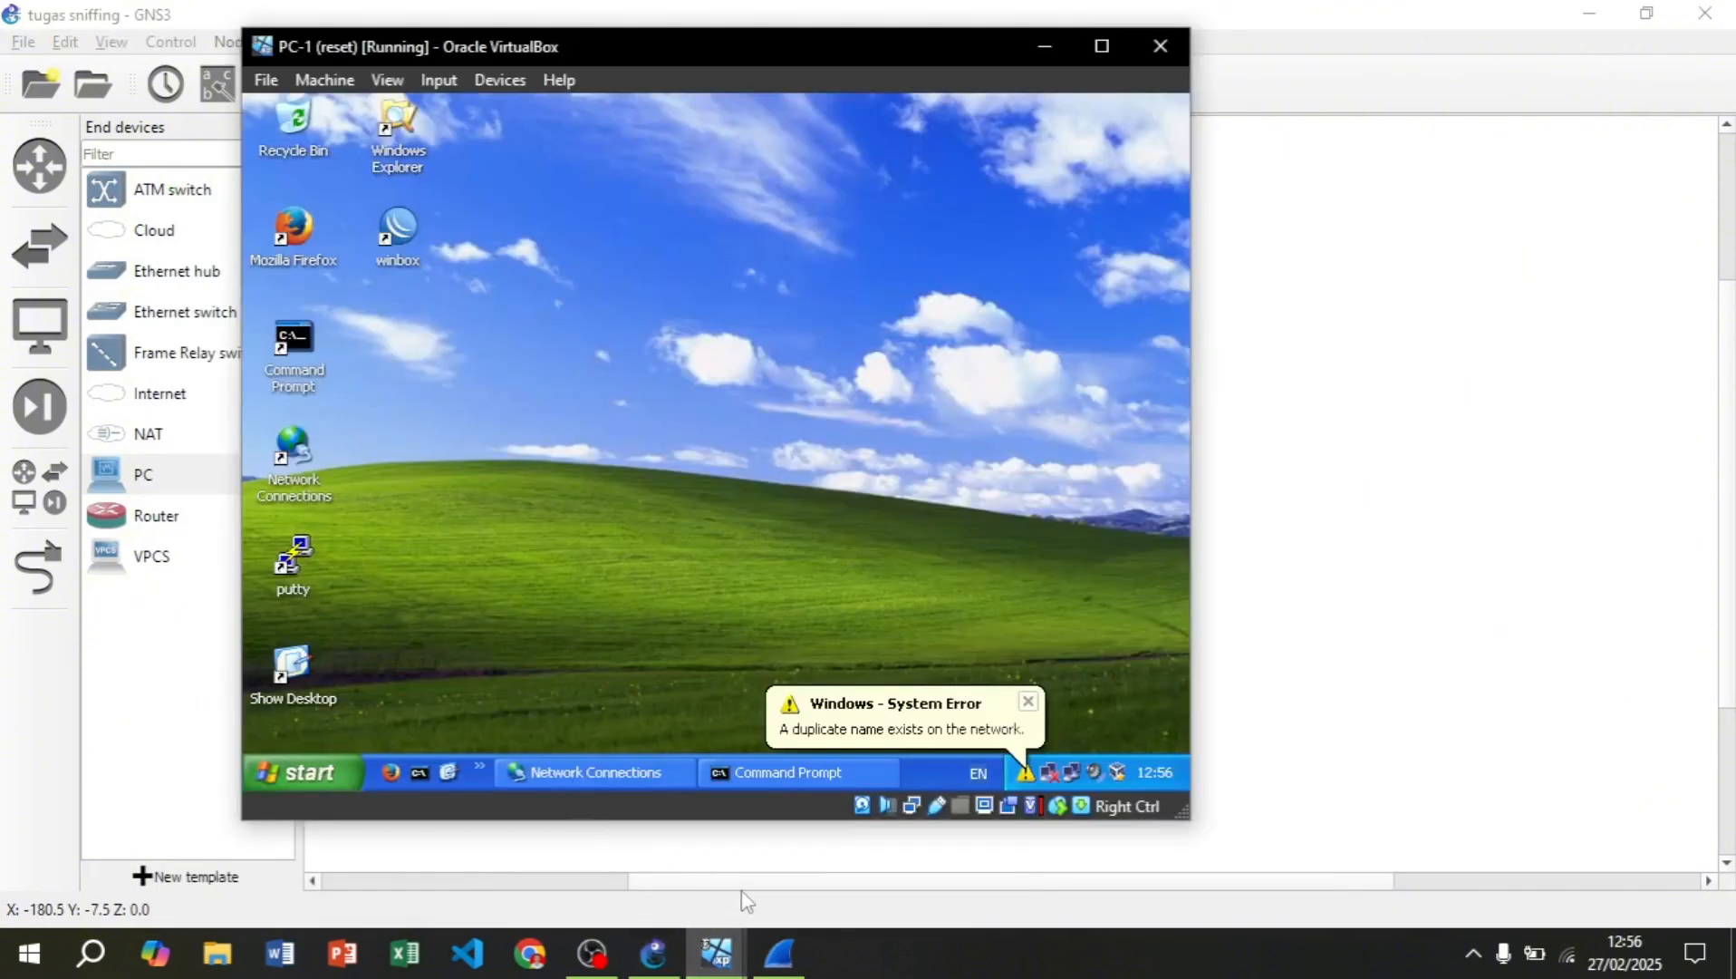
{"action": "left_click", "coordinate": [721, 952]}
{"action": "left_click", "coordinate": [813, 879]}
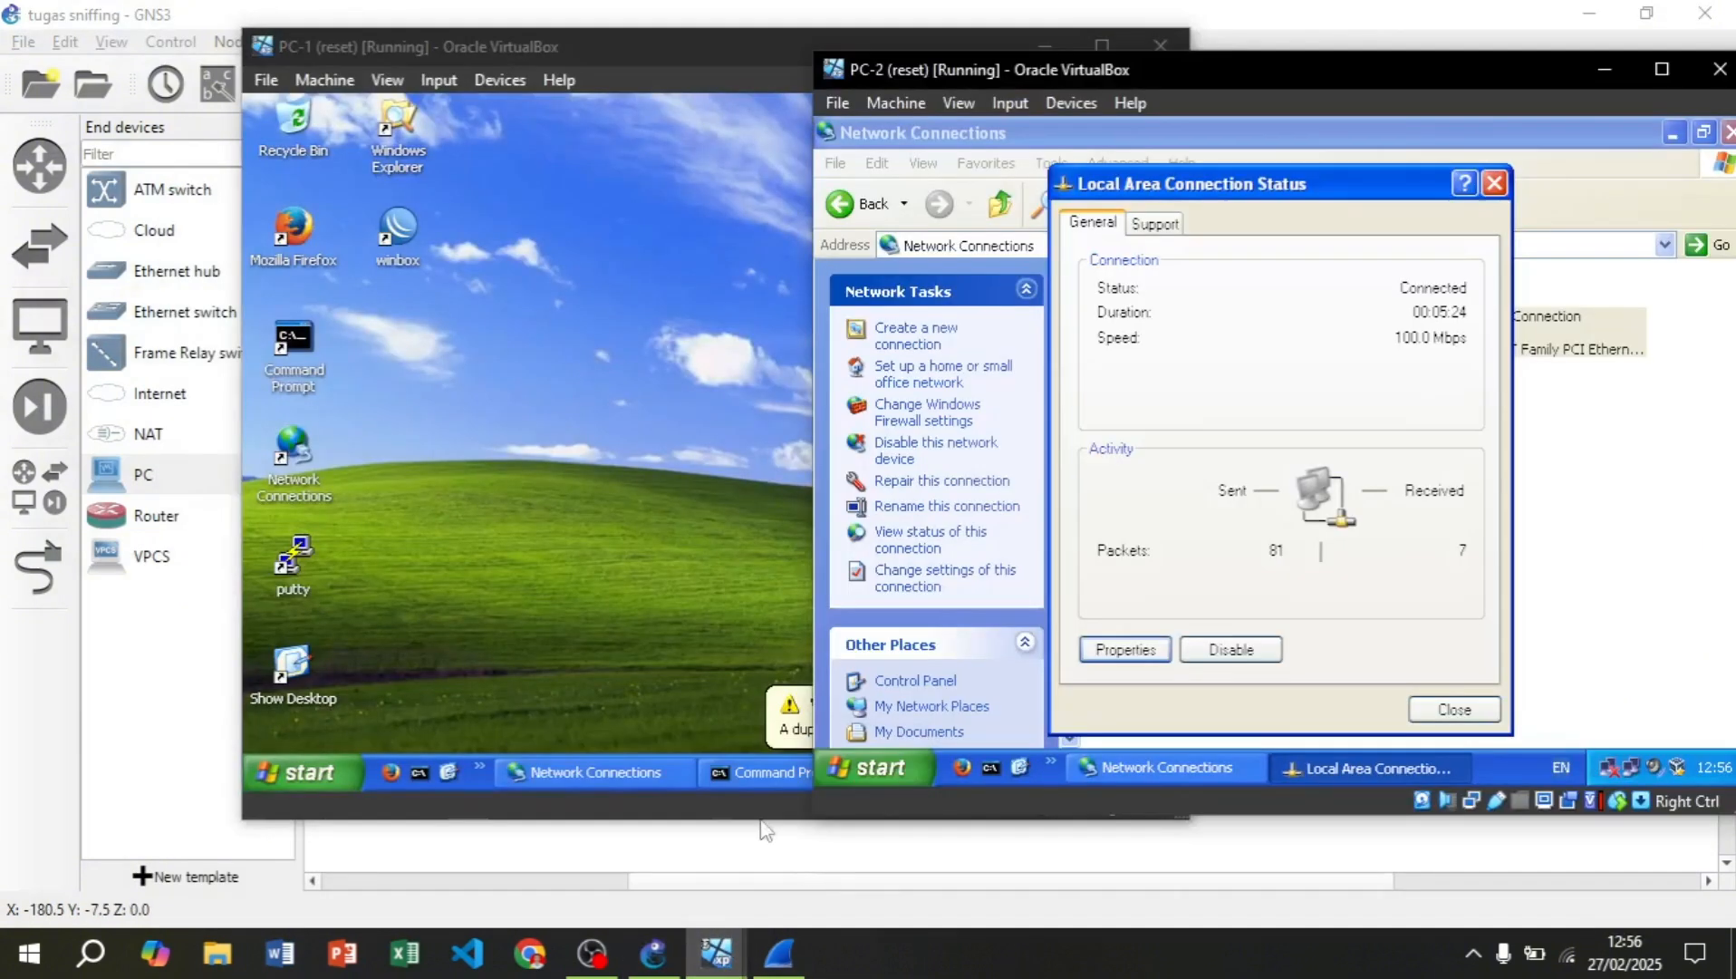
{"action": "left_click", "coordinate": [563, 314]}
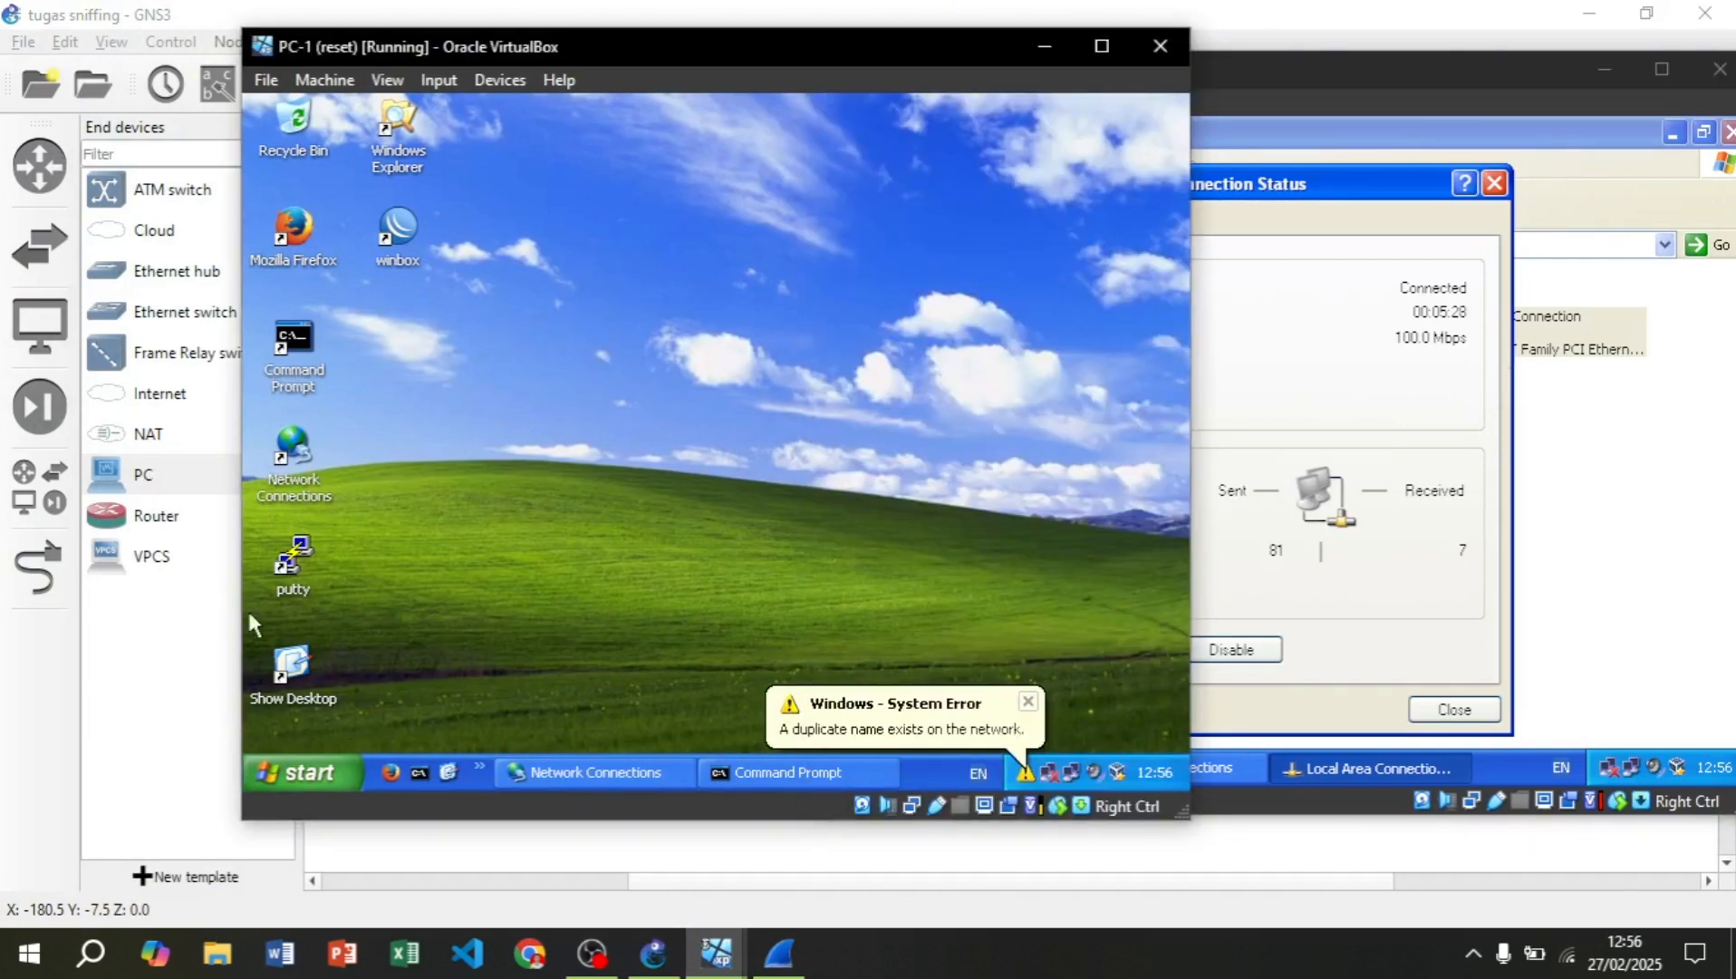
- Open Windows Explorer on PC-1 and create a new text document in My Documents with its default name
{"action": "double_click", "coordinate": [397, 136]}
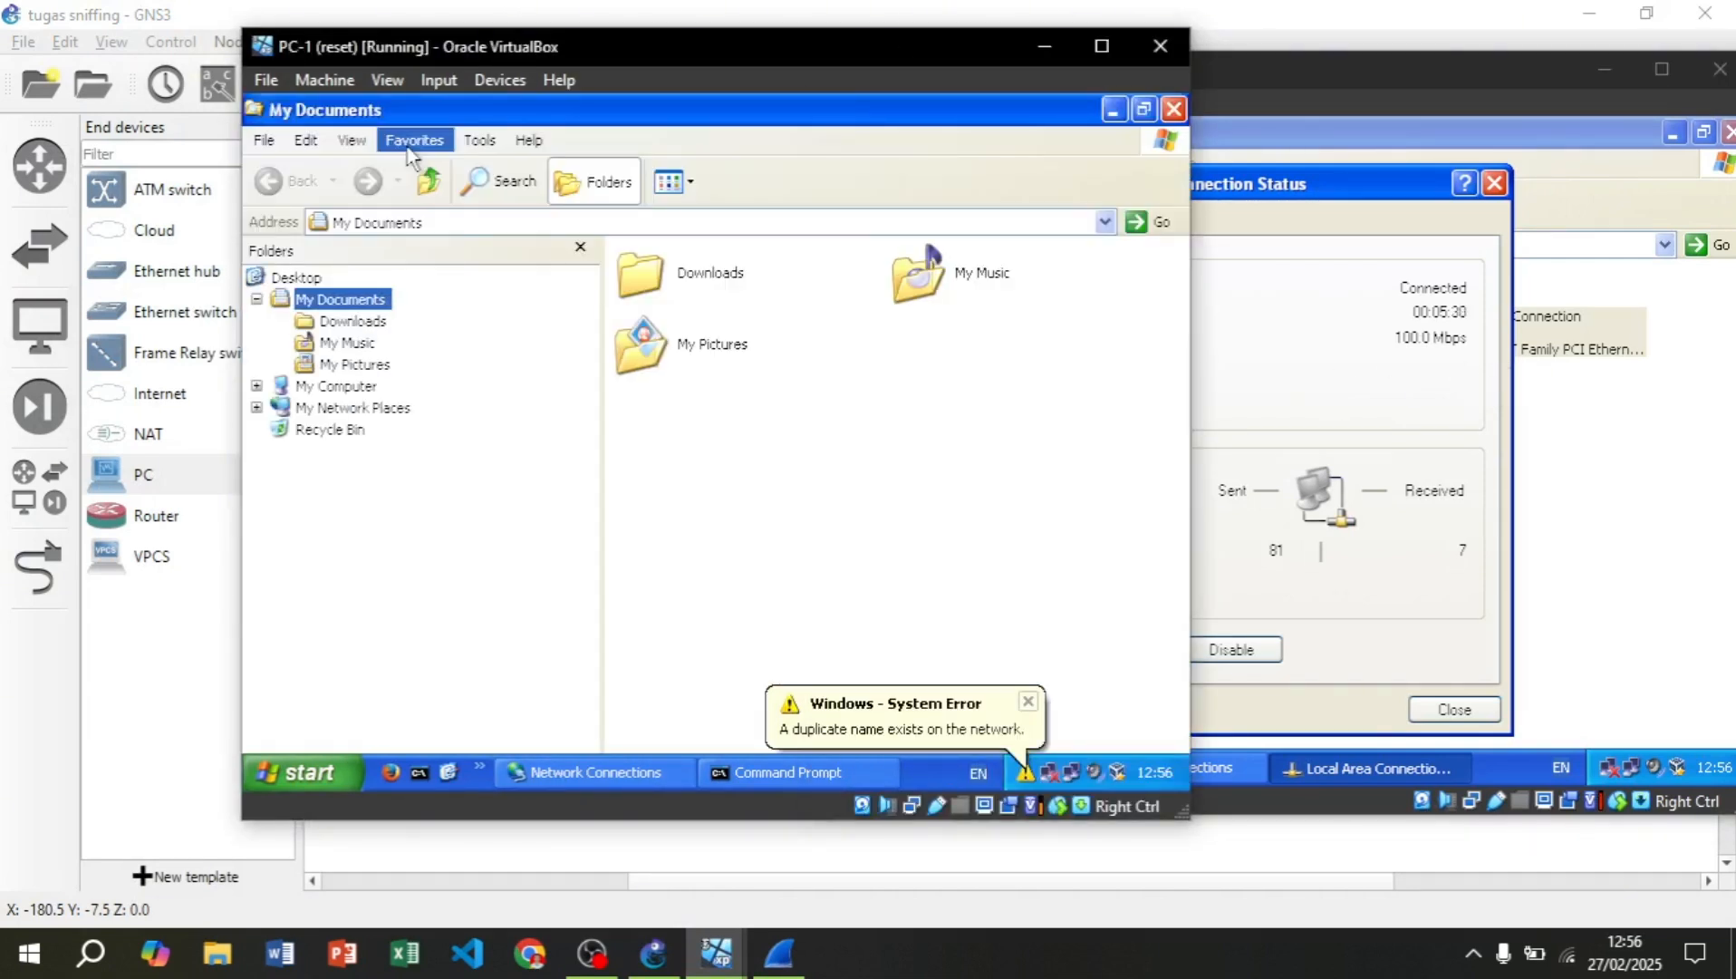
{"action": "right_click", "coordinate": [903, 391]}
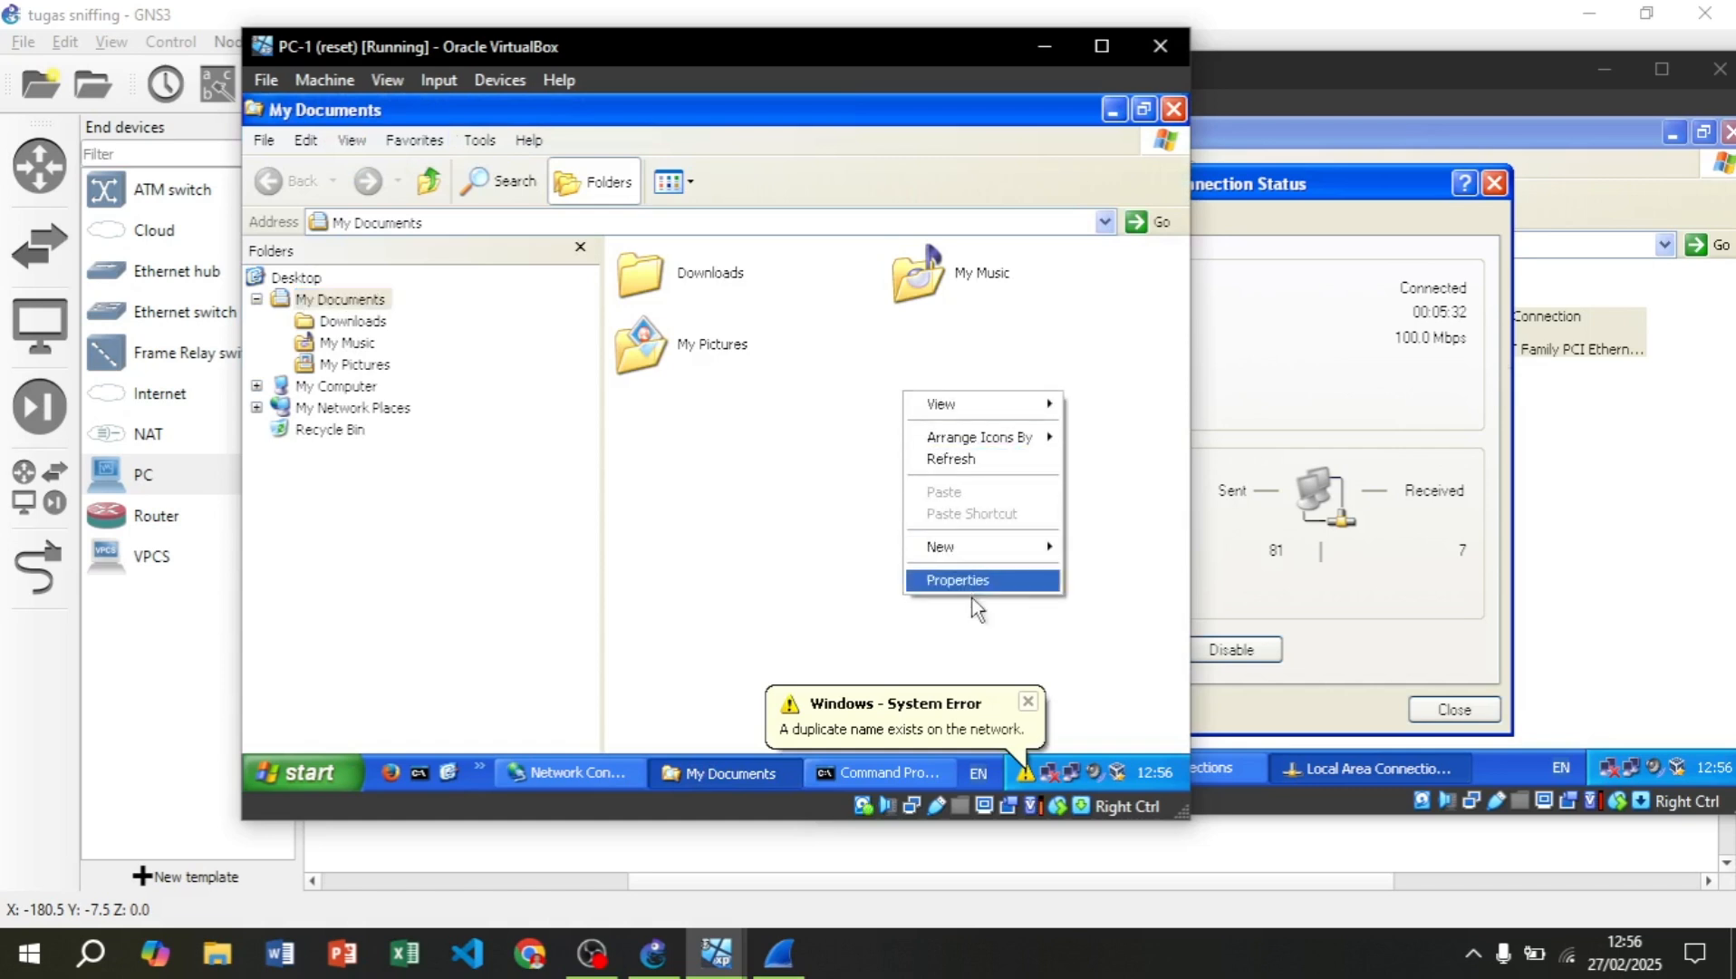
{"action": "mouse_move", "coordinate": [951, 548]}
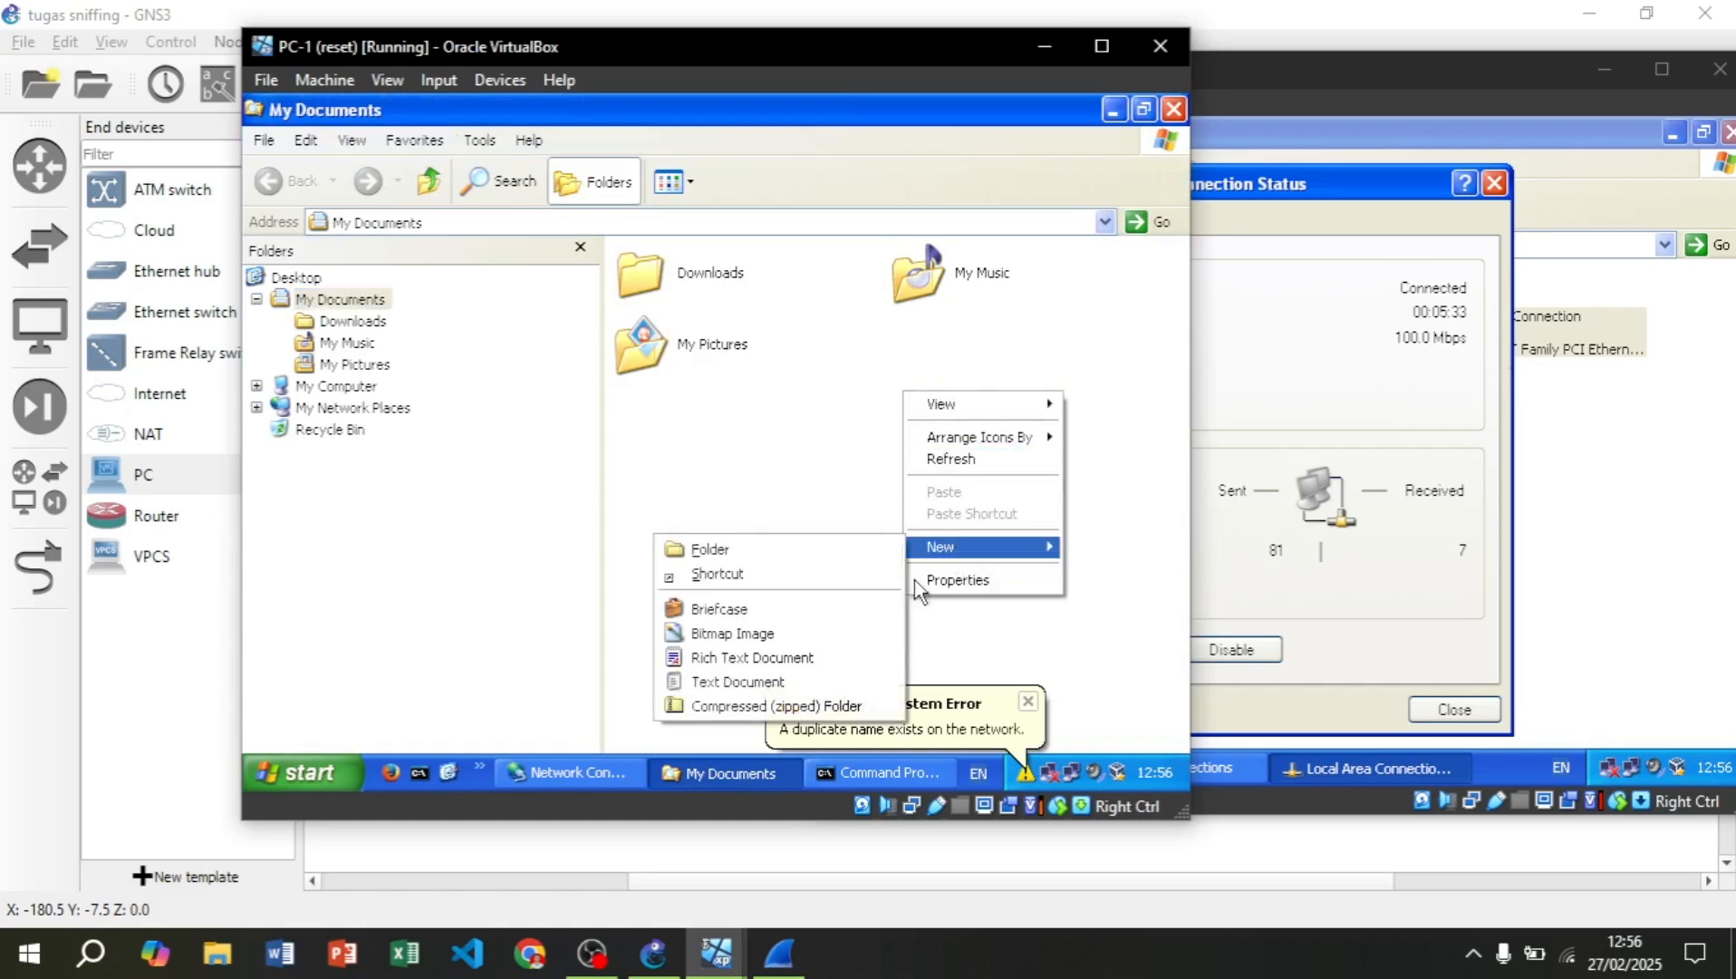
{"action": "left_click", "coordinate": [785, 681]}
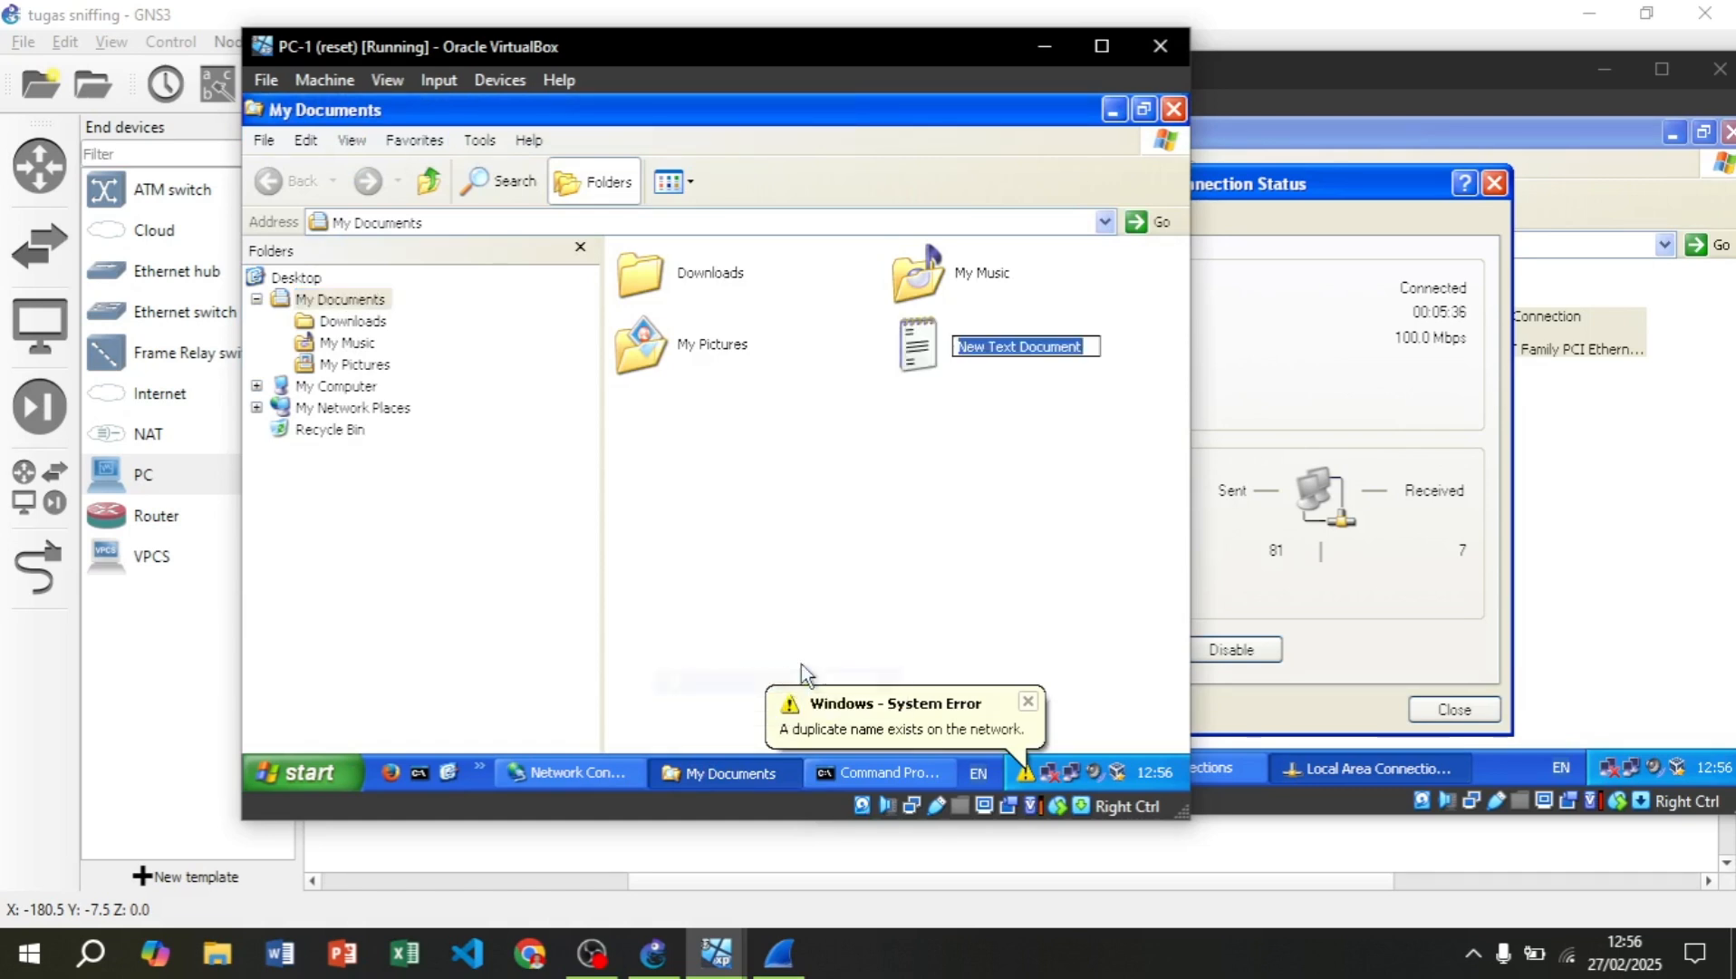
{"action": "left_click", "coordinate": [1012, 362]}
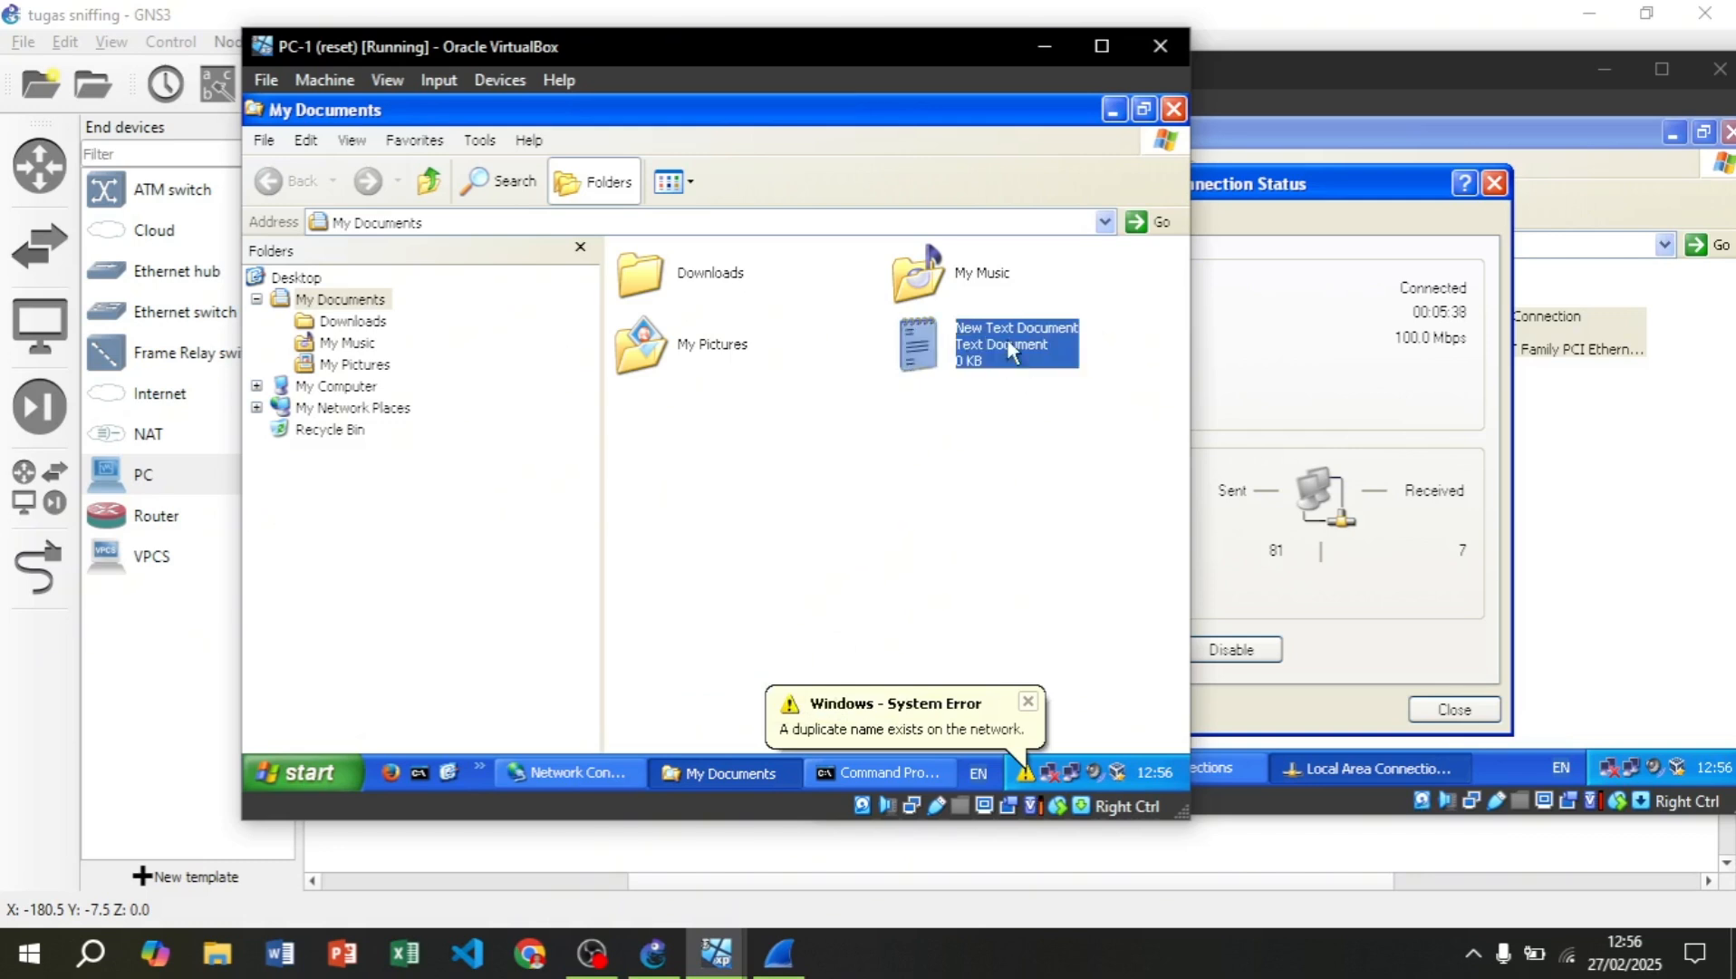
- Write "Bunuh raja malam ini" in the new text document, save it, and close Notepad
{"action": "double_click", "coordinate": [1017, 345]}
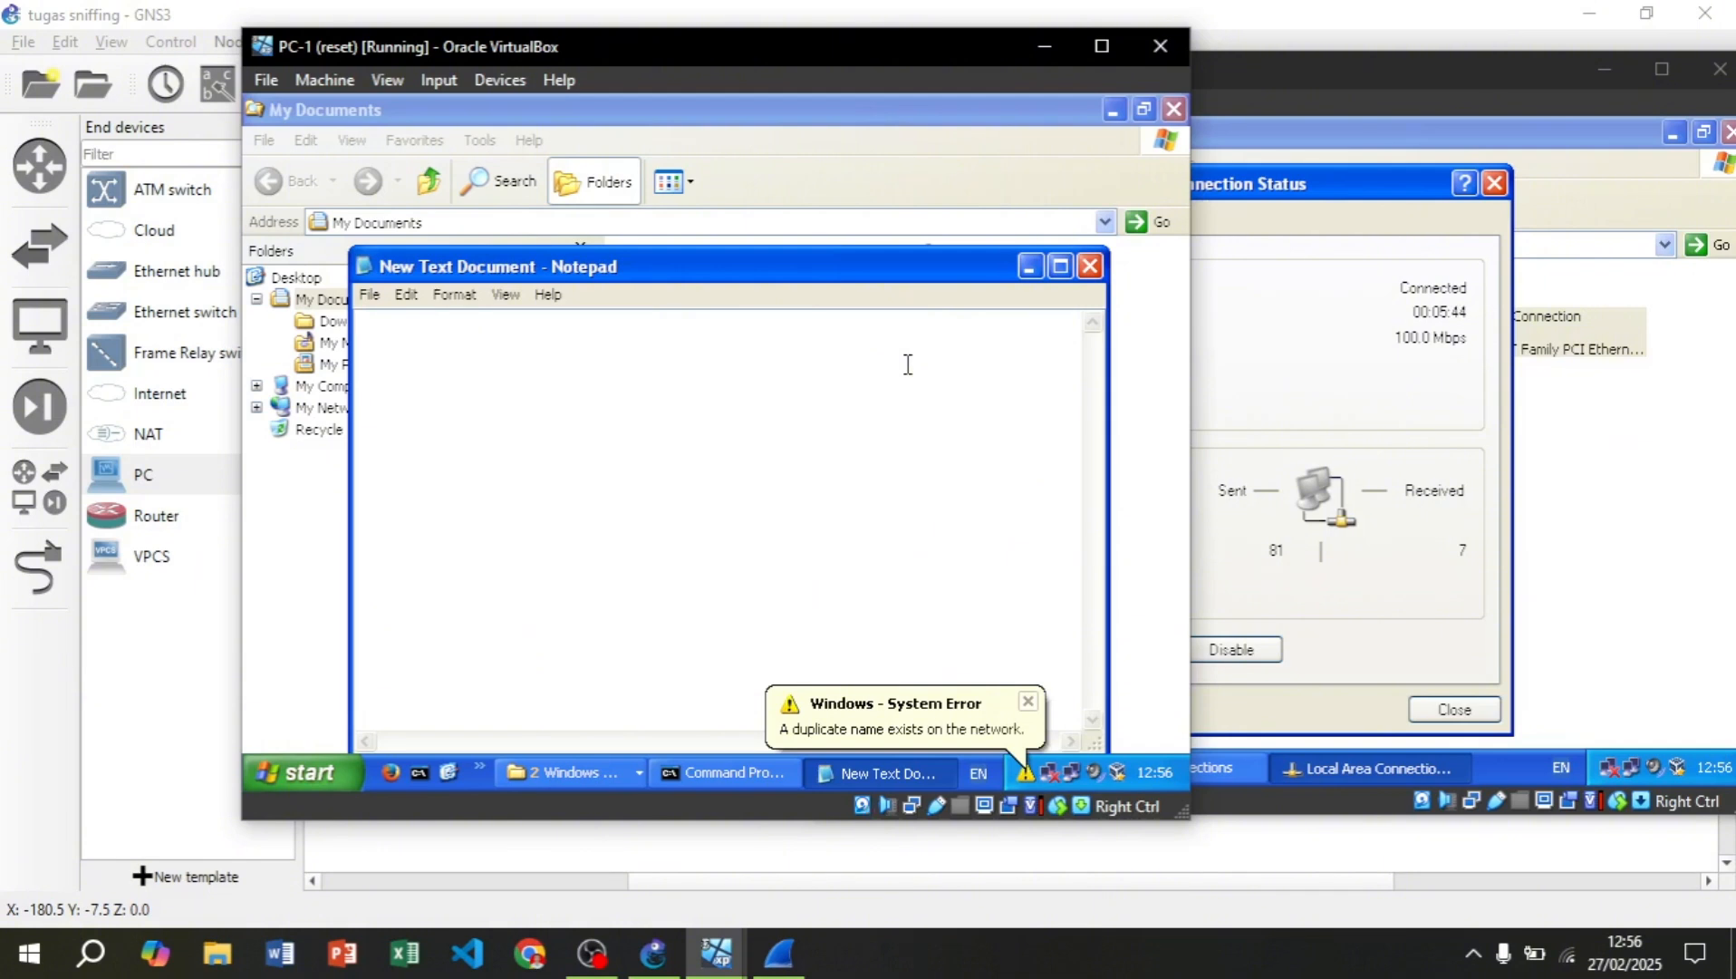
{"action": "type", "text": "BUnuh raja malam ini"}
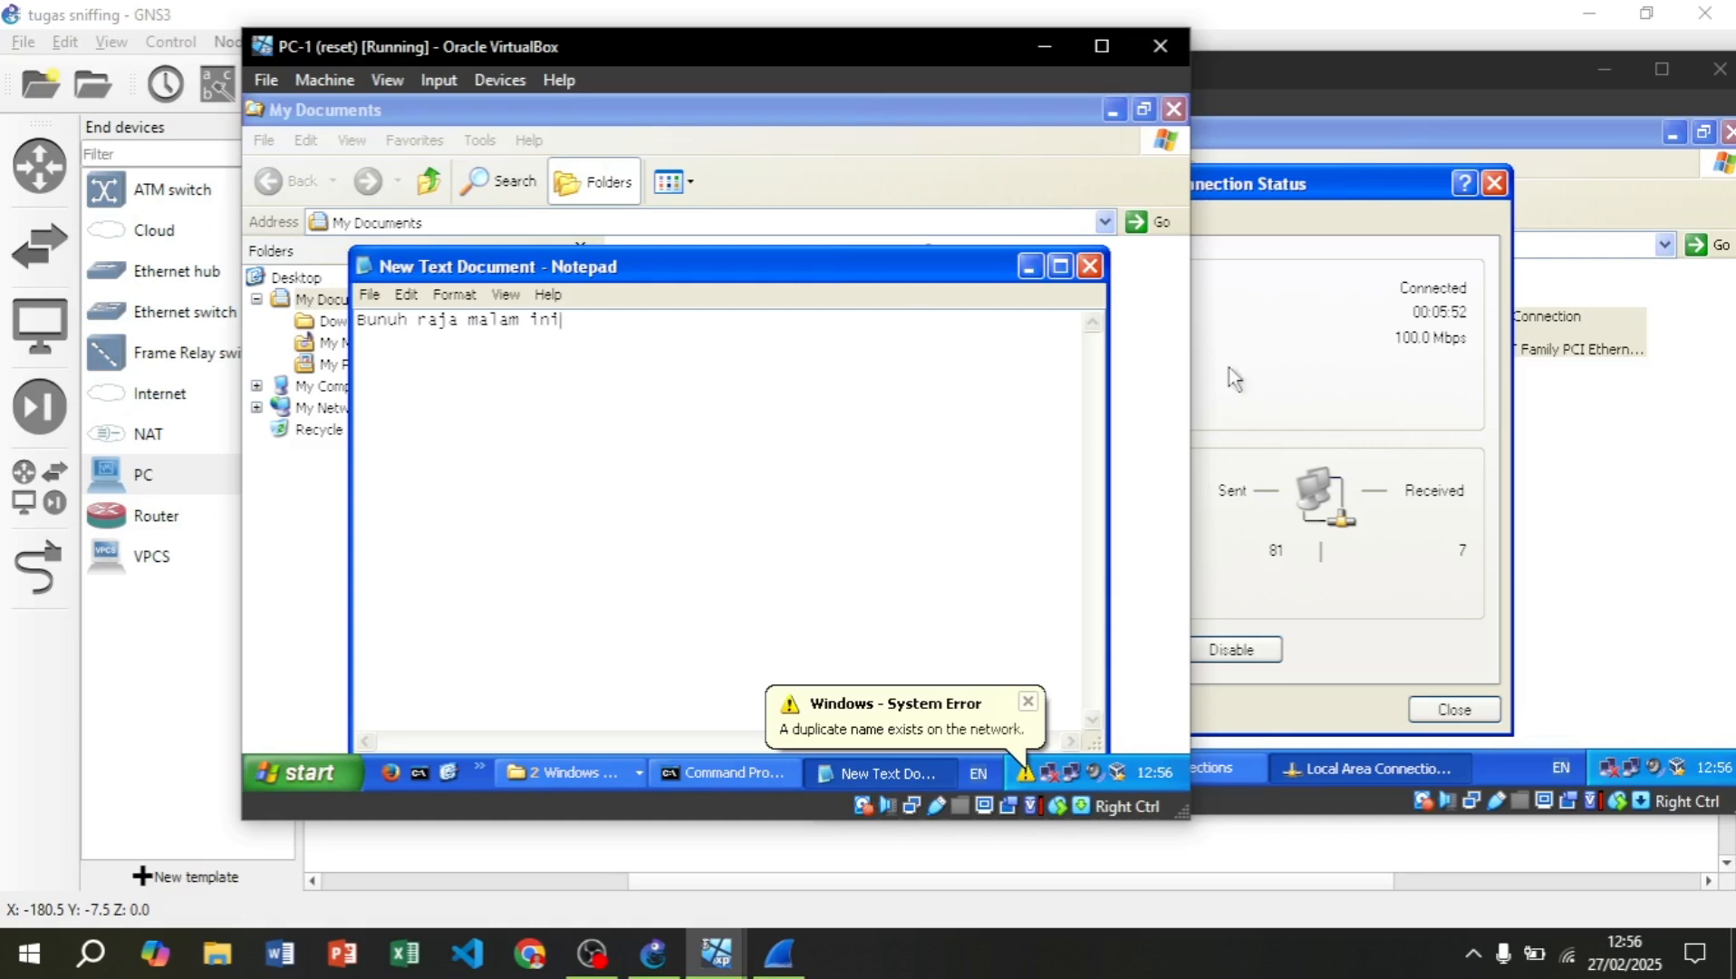
{"action": "left_click", "coordinate": [1090, 266]}
- Rename the text document in PC-1's My Documents as rahasia
{"action": "right_click", "coordinate": [992, 331]}
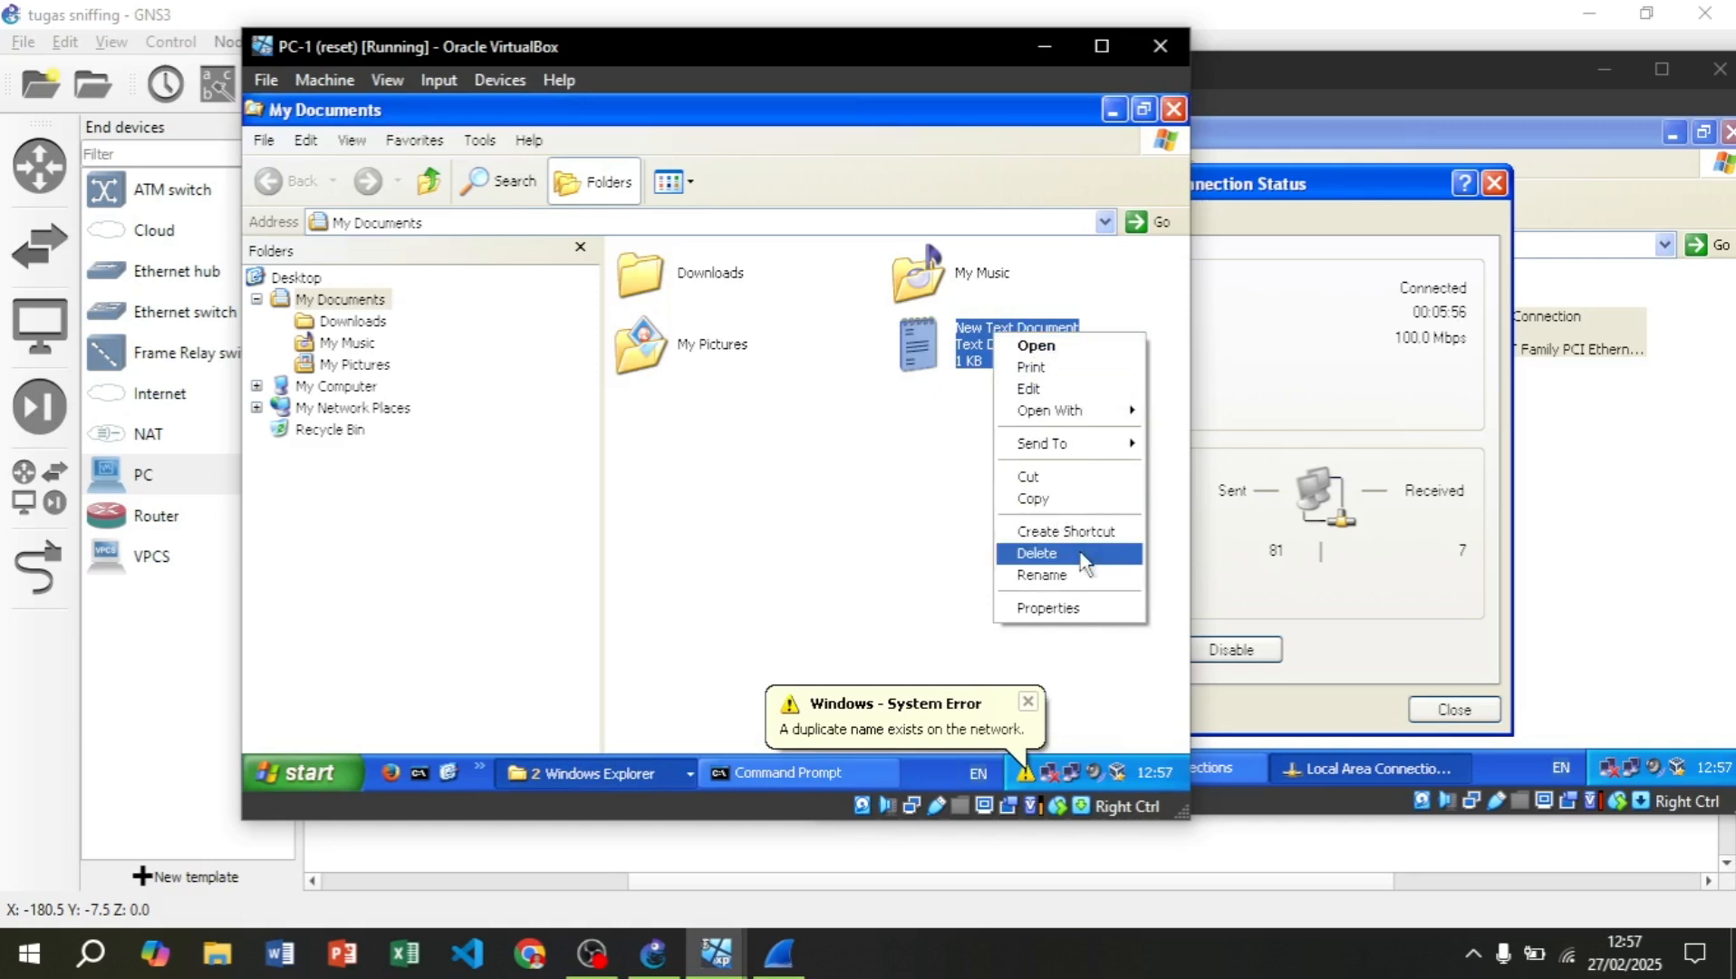
{"action": "left_click", "coordinate": [1093, 577]}
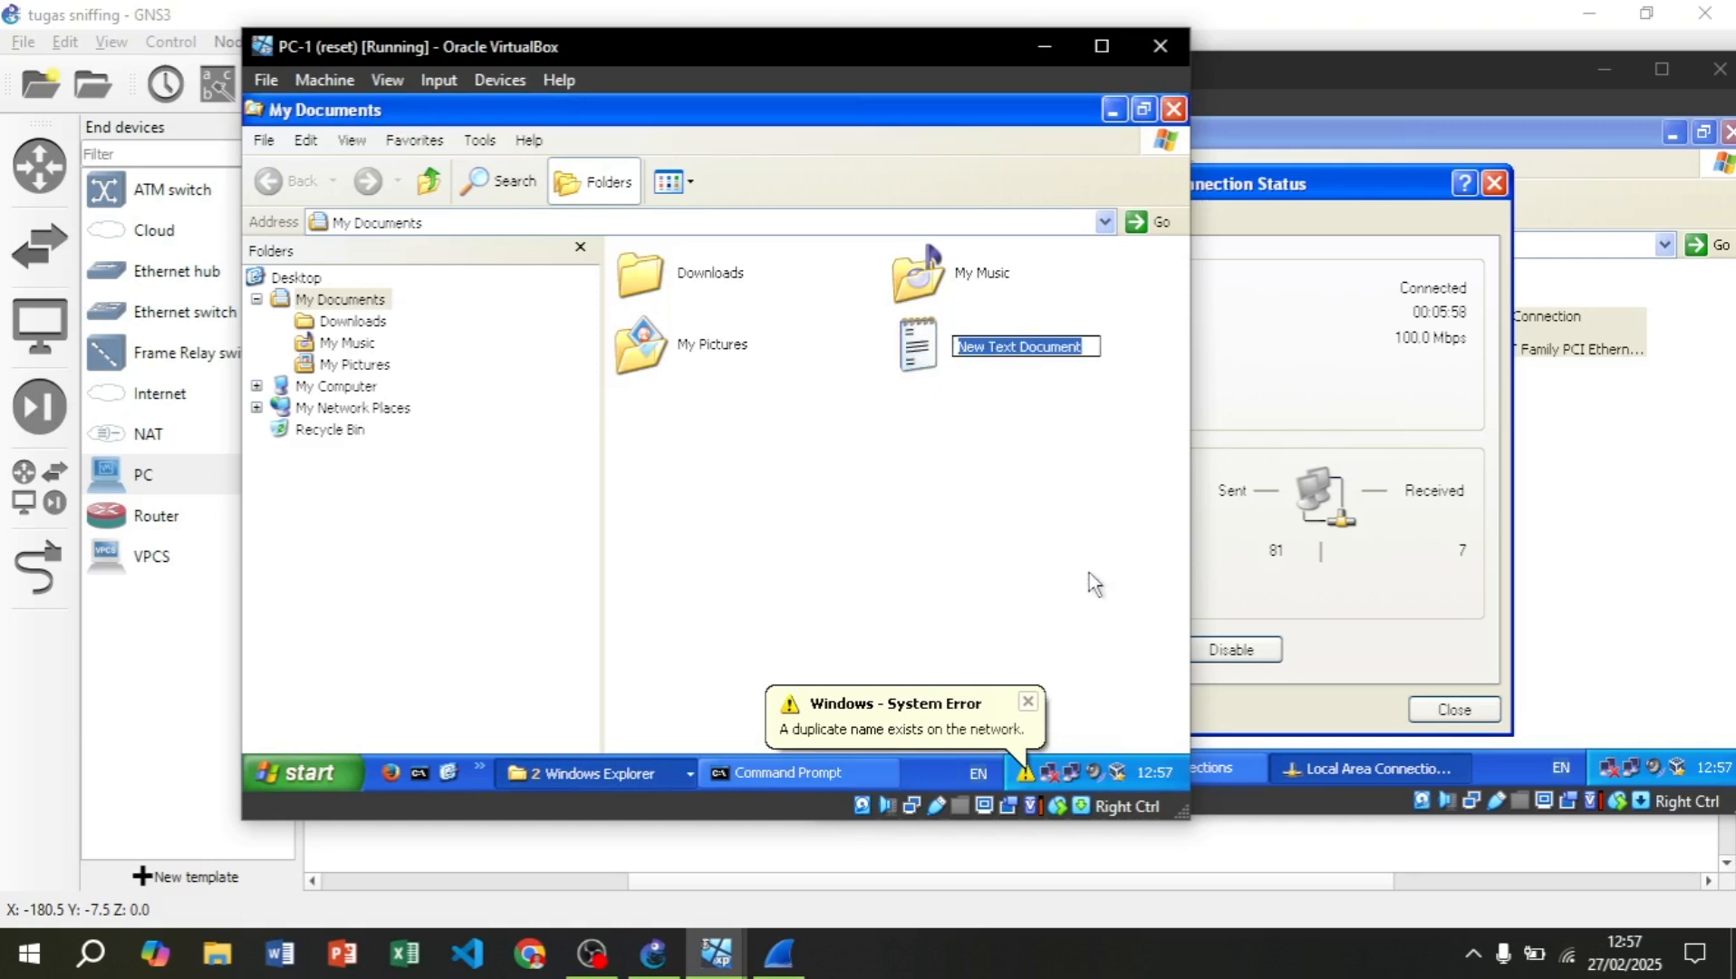
{"action": "type", "text": "rahasia"}
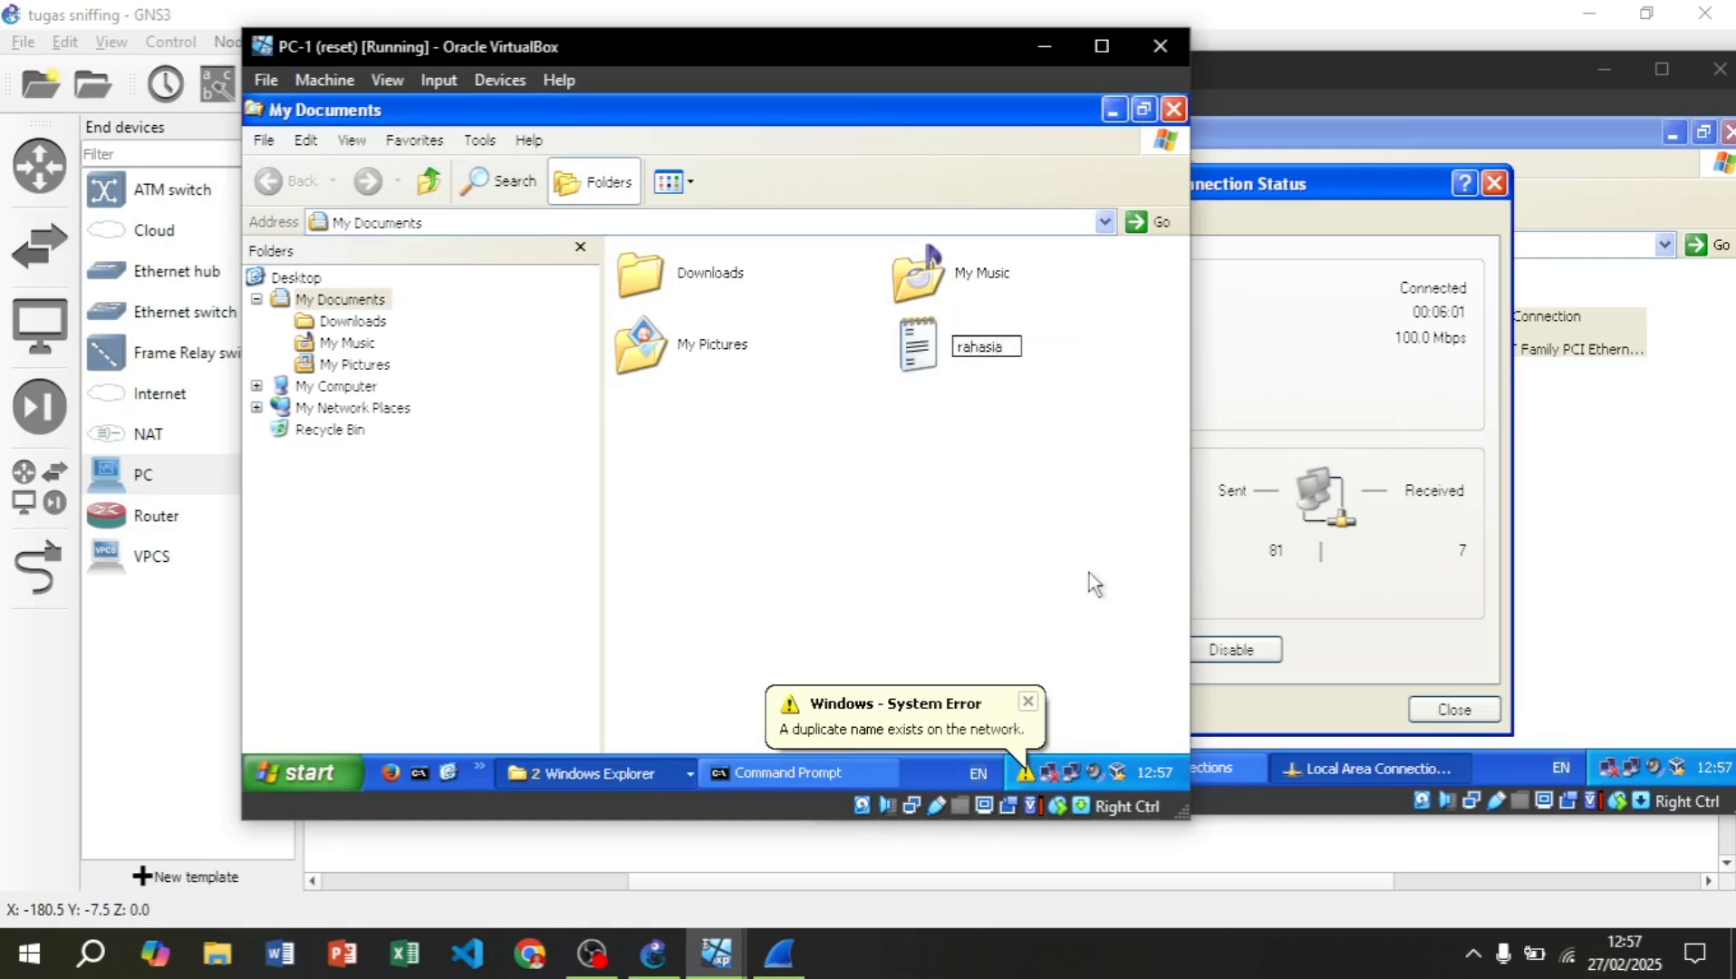
{"action": "key", "text": "Return"}
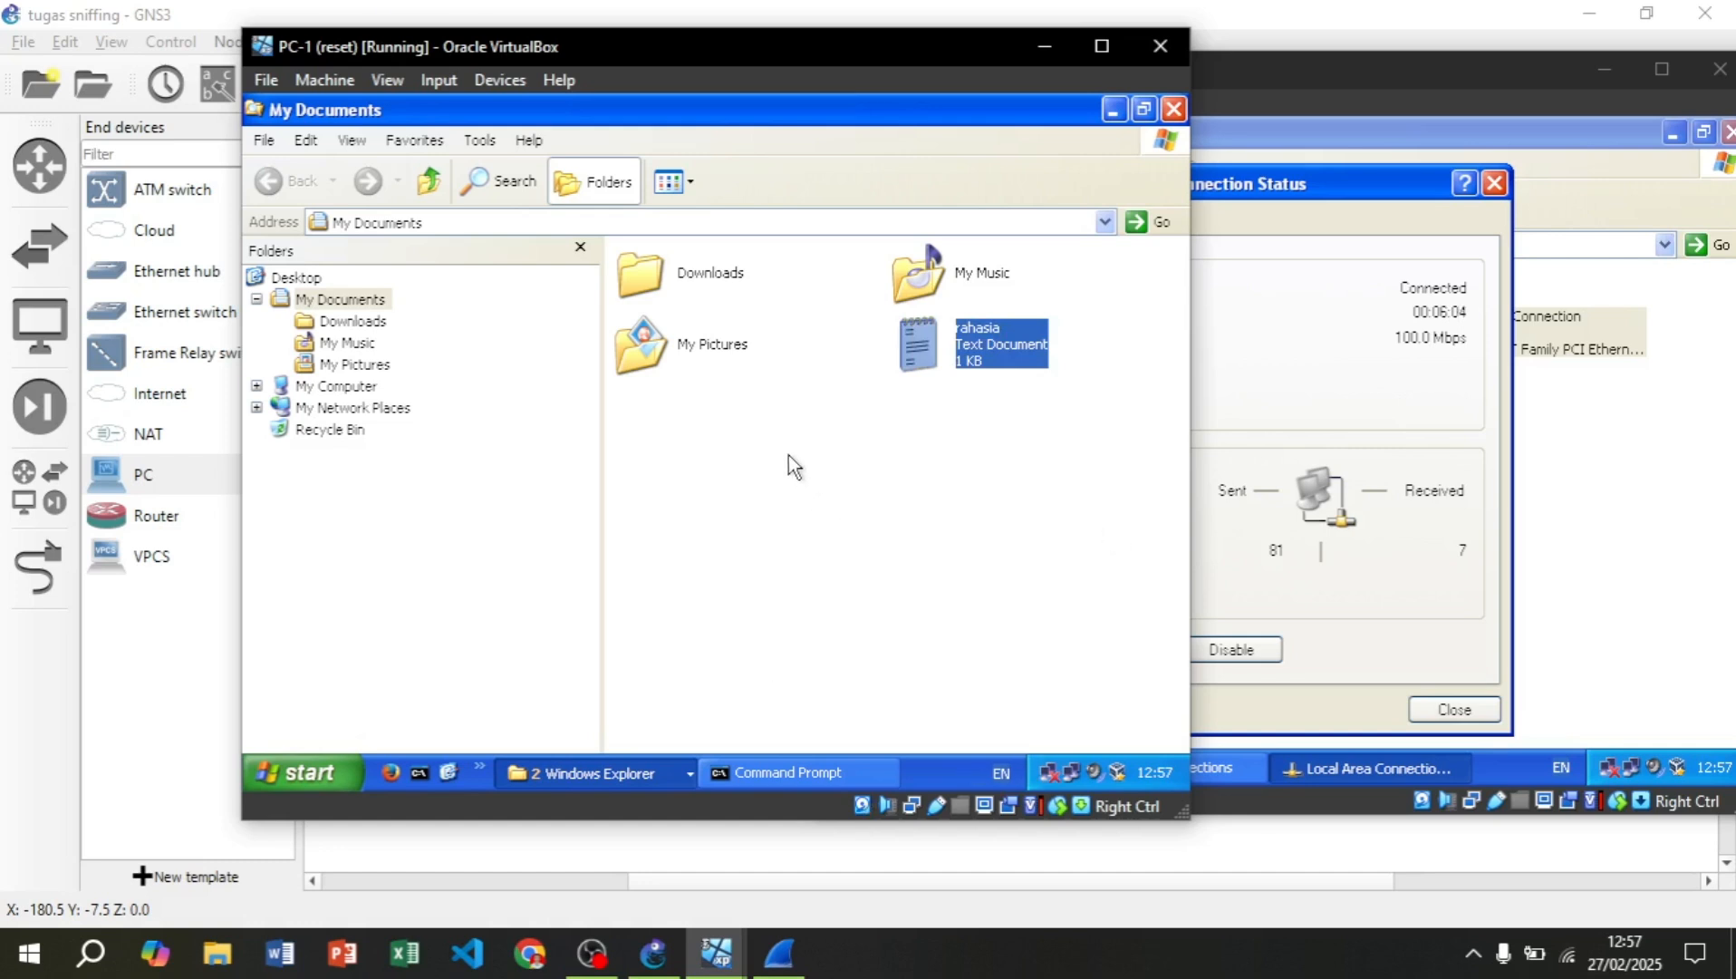
- Create a new folder with its default name in PC-1's My Documents
{"action": "right_click", "coordinate": [766, 440]}
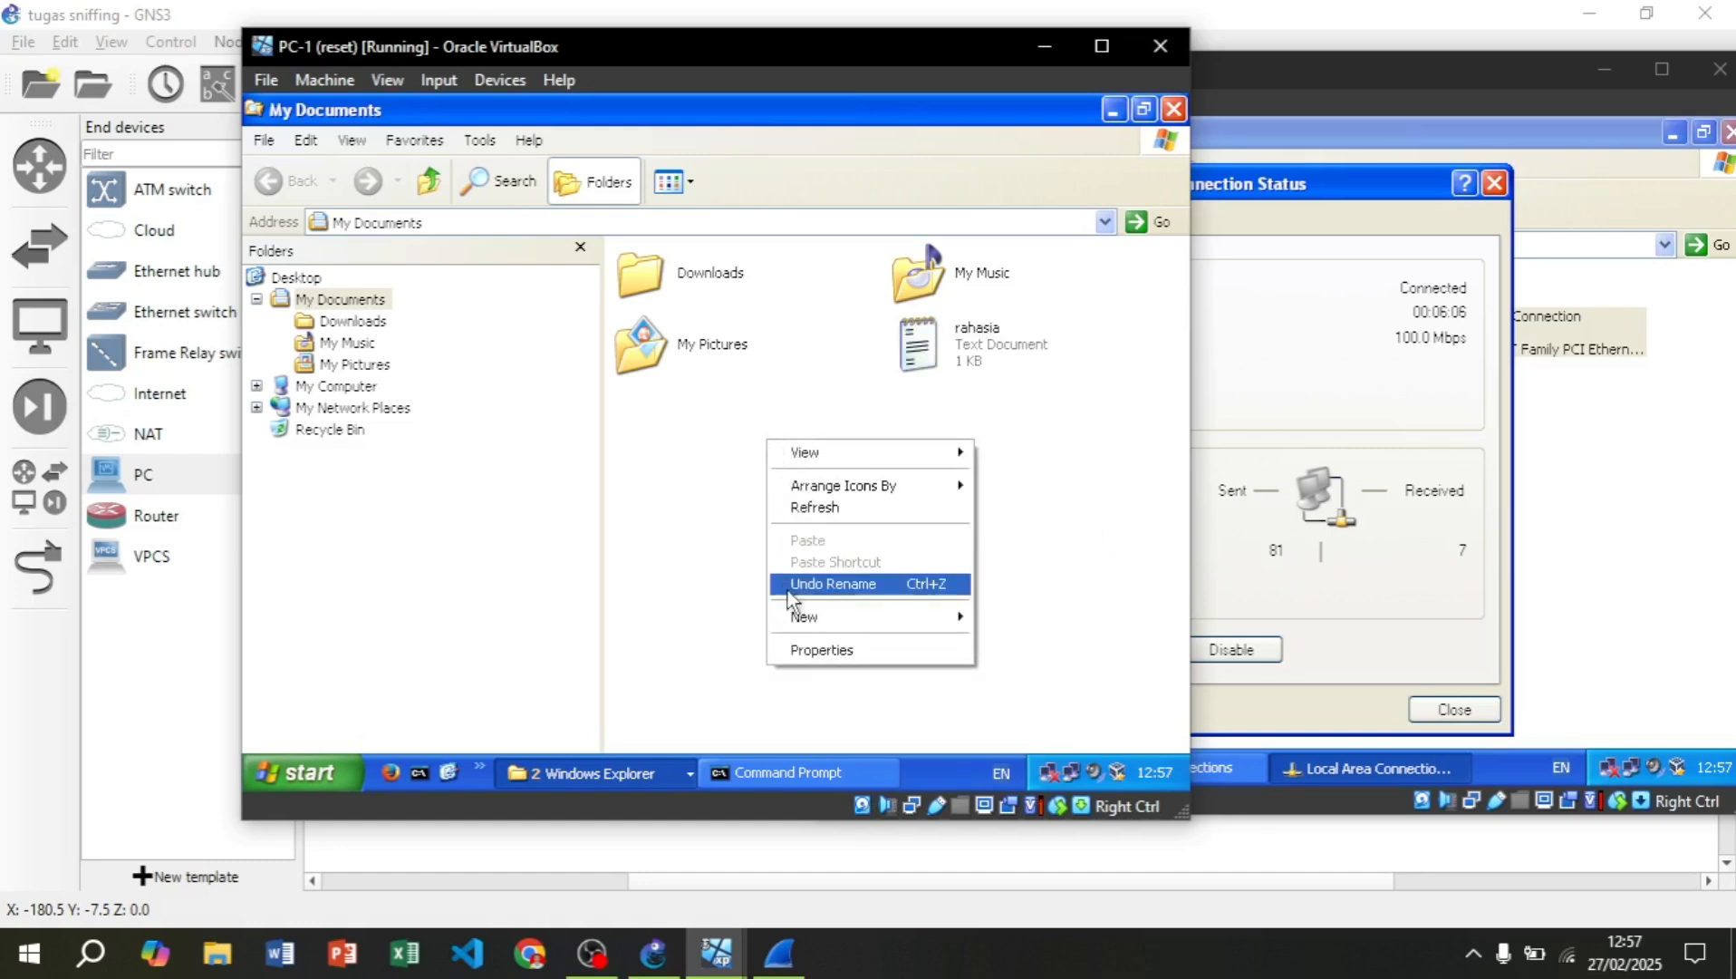
{"action": "mouse_move", "coordinate": [809, 628]}
{"action": "left_click", "coordinate": [741, 619]}
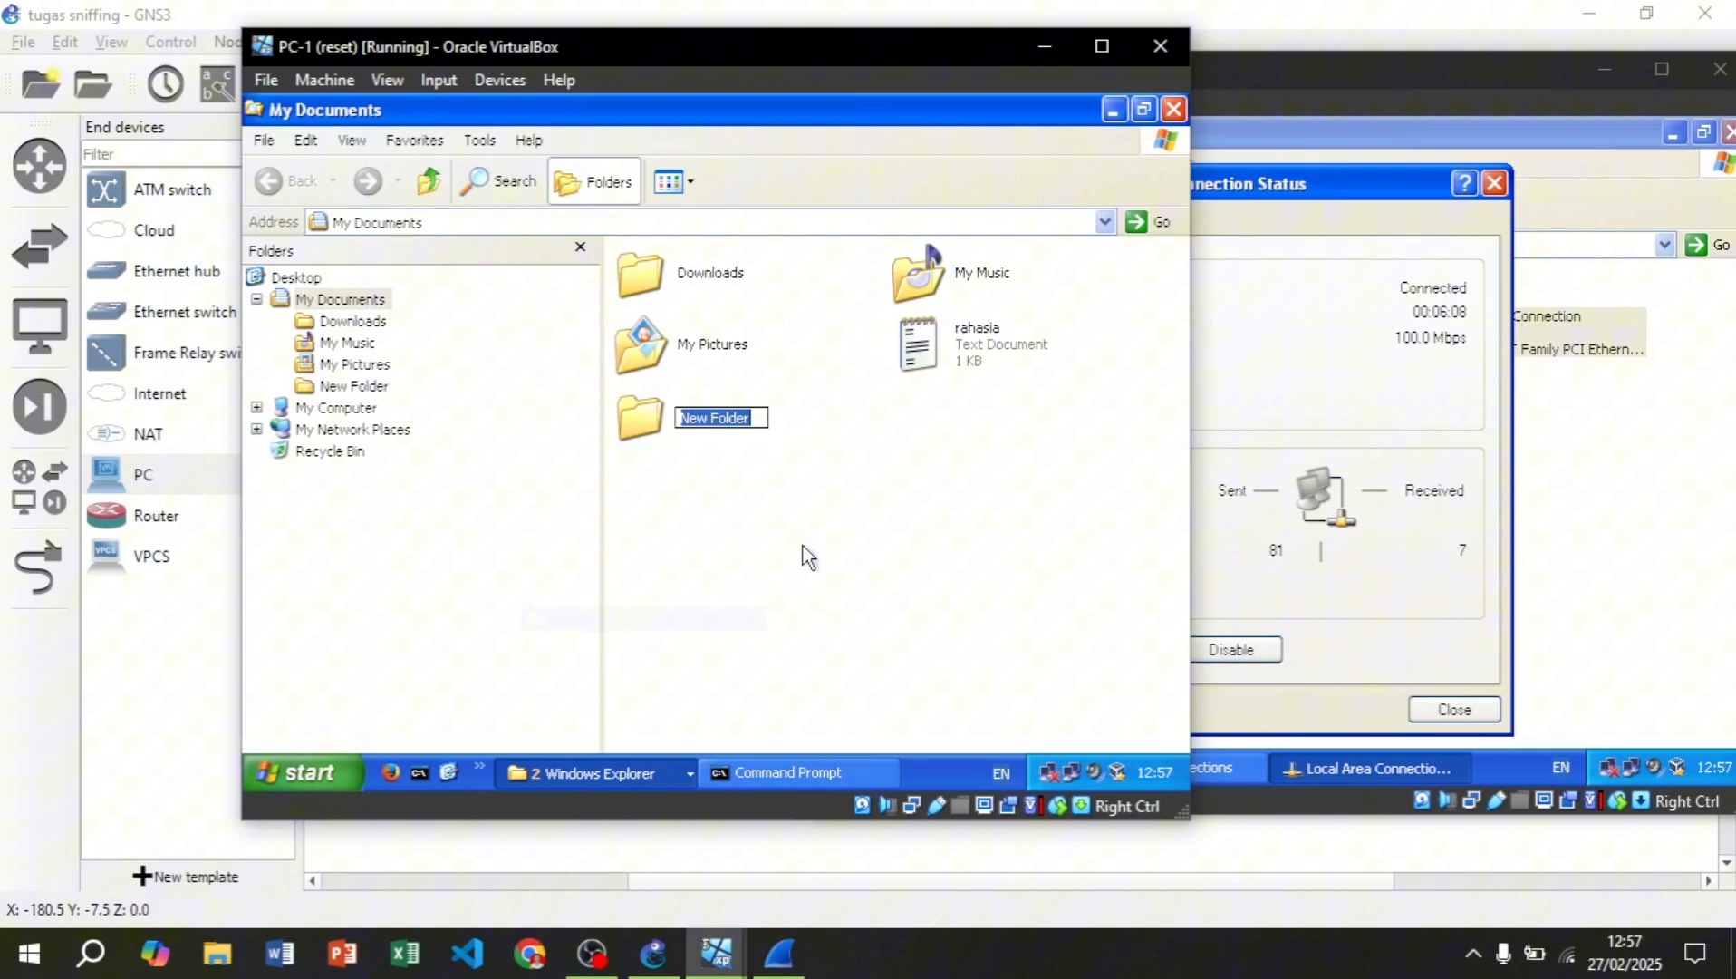
{"action": "left_click", "coordinate": [797, 447]}
- Move the rahasia text document into New Folder and return to My Documents
{"action": "left_click", "coordinate": [951, 359]}
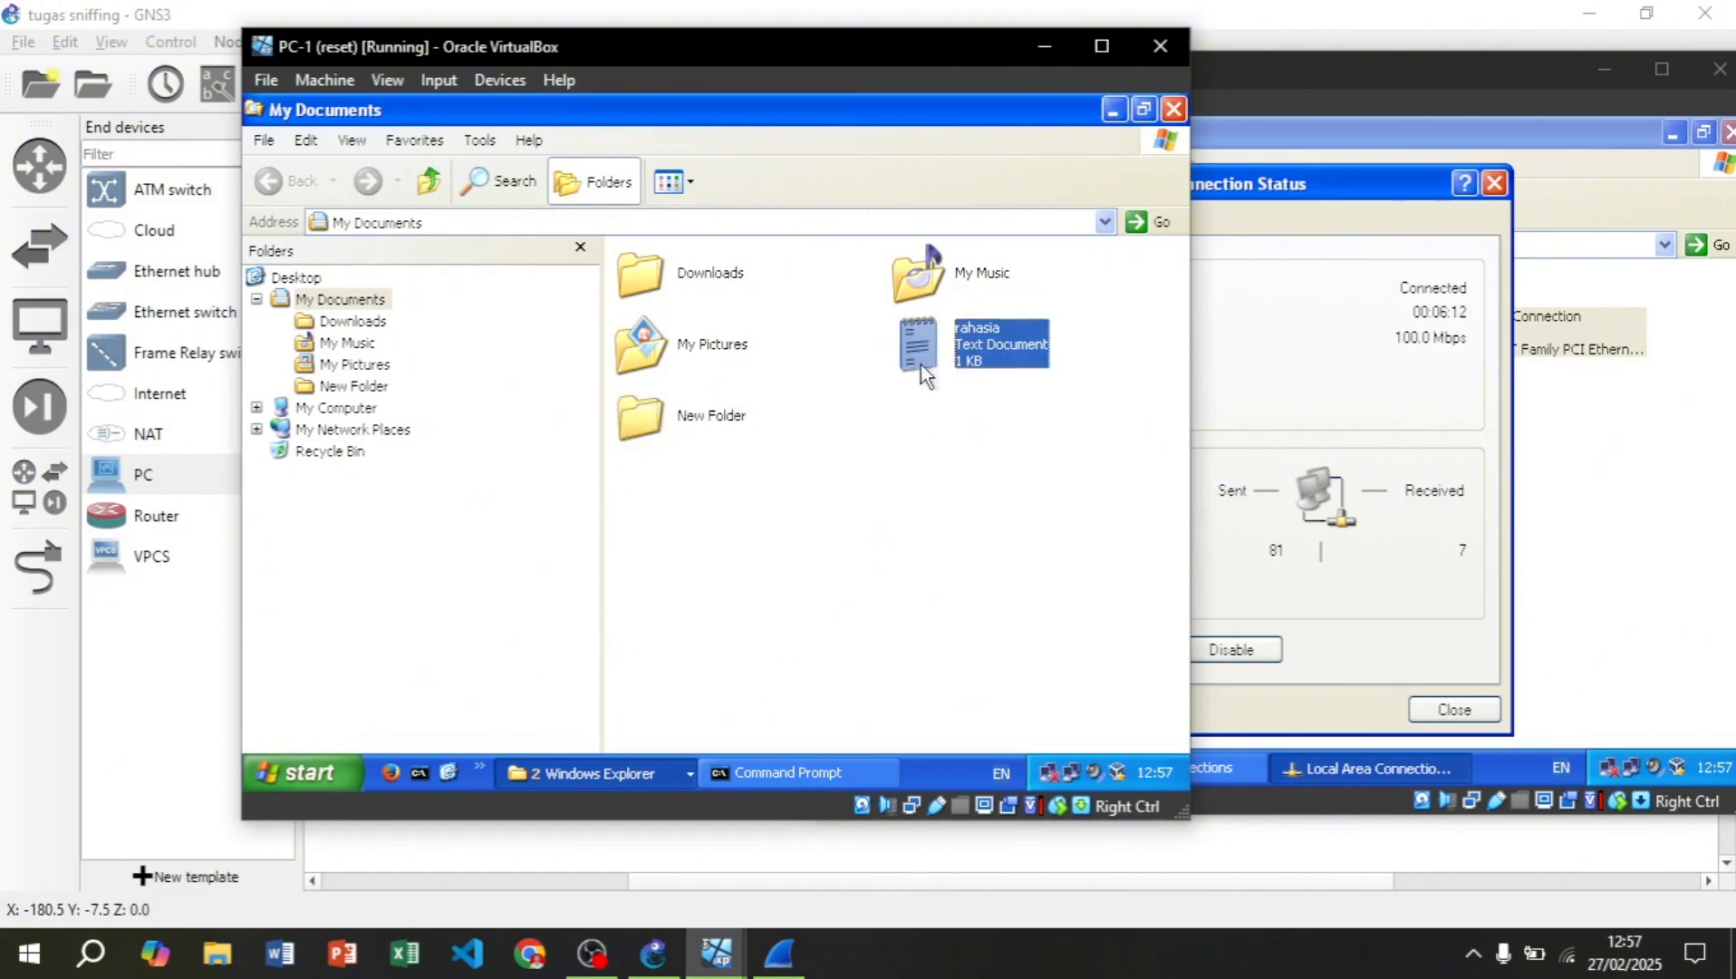
{"action": "double_click", "coordinate": [674, 424]}
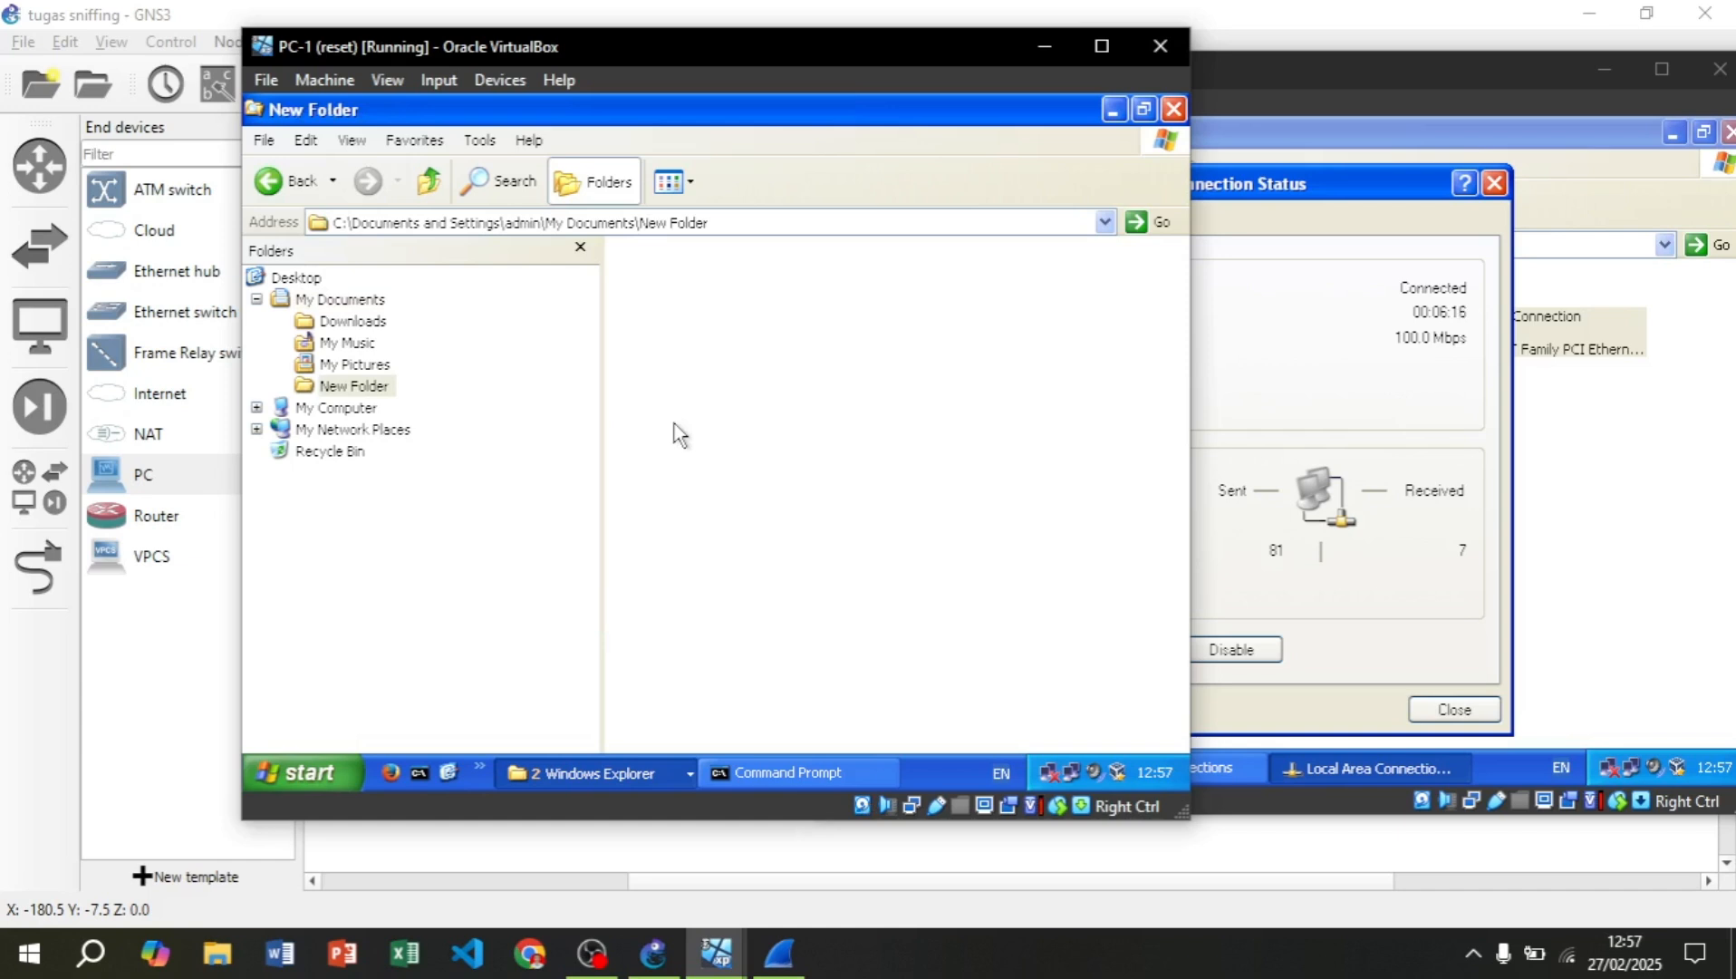
{"action": "key", "text": "ctrl+v"}
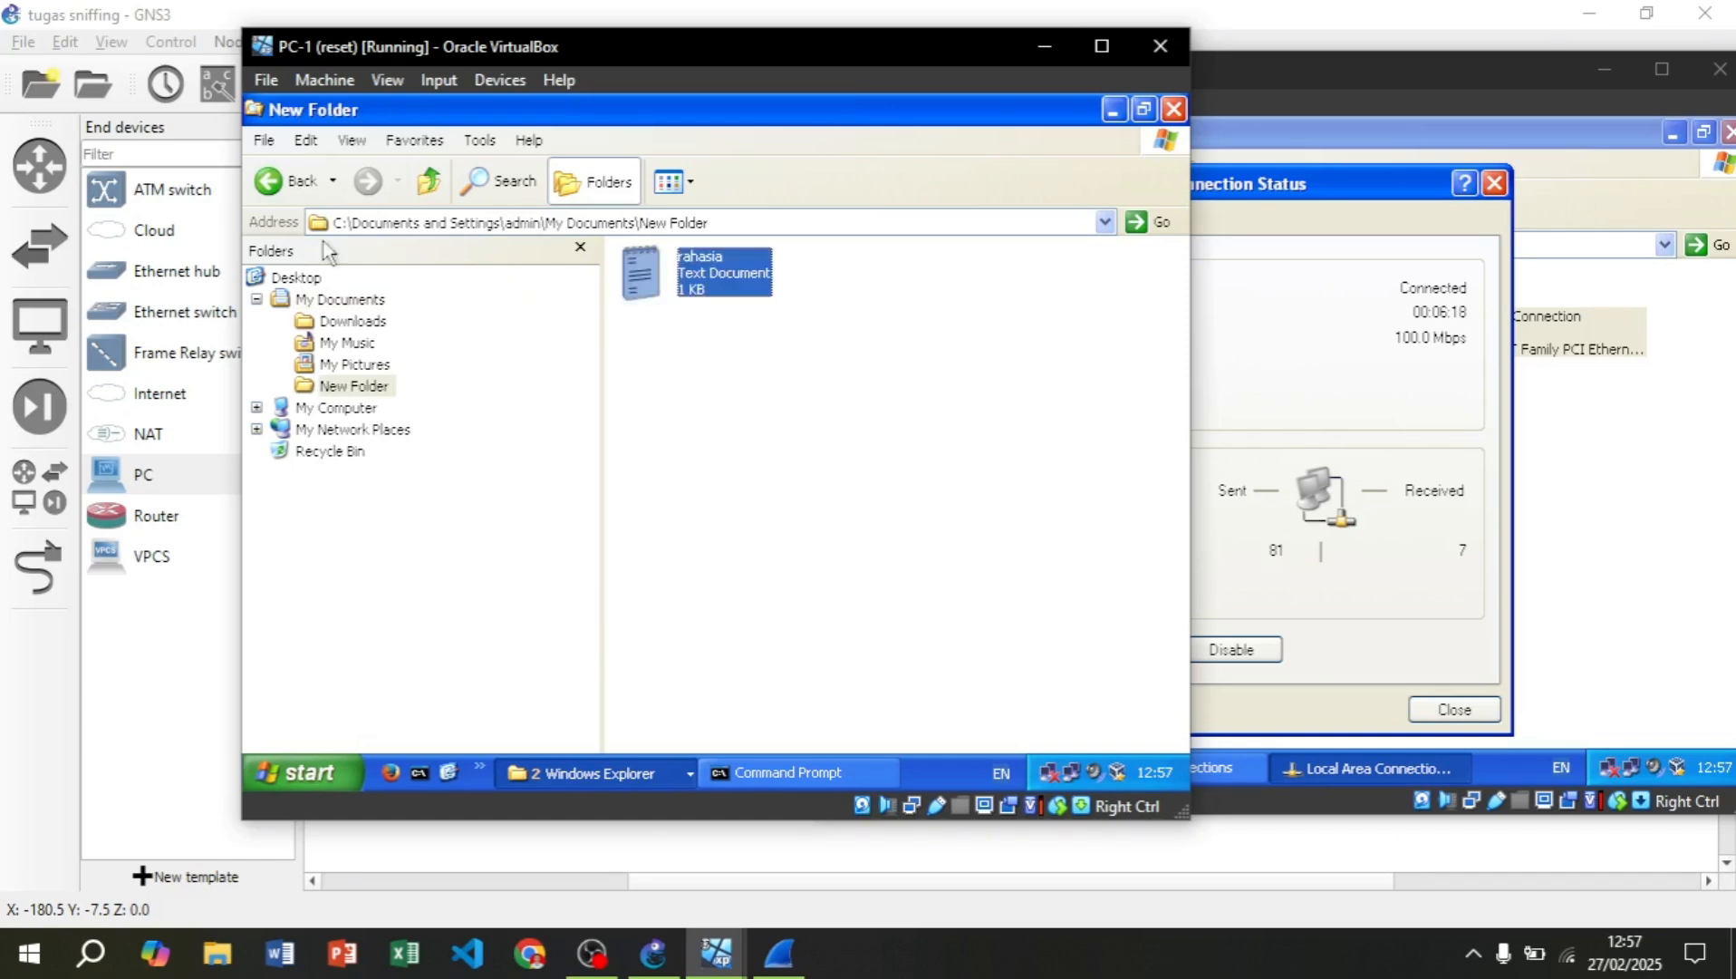
{"action": "left_click", "coordinate": [275, 174]}
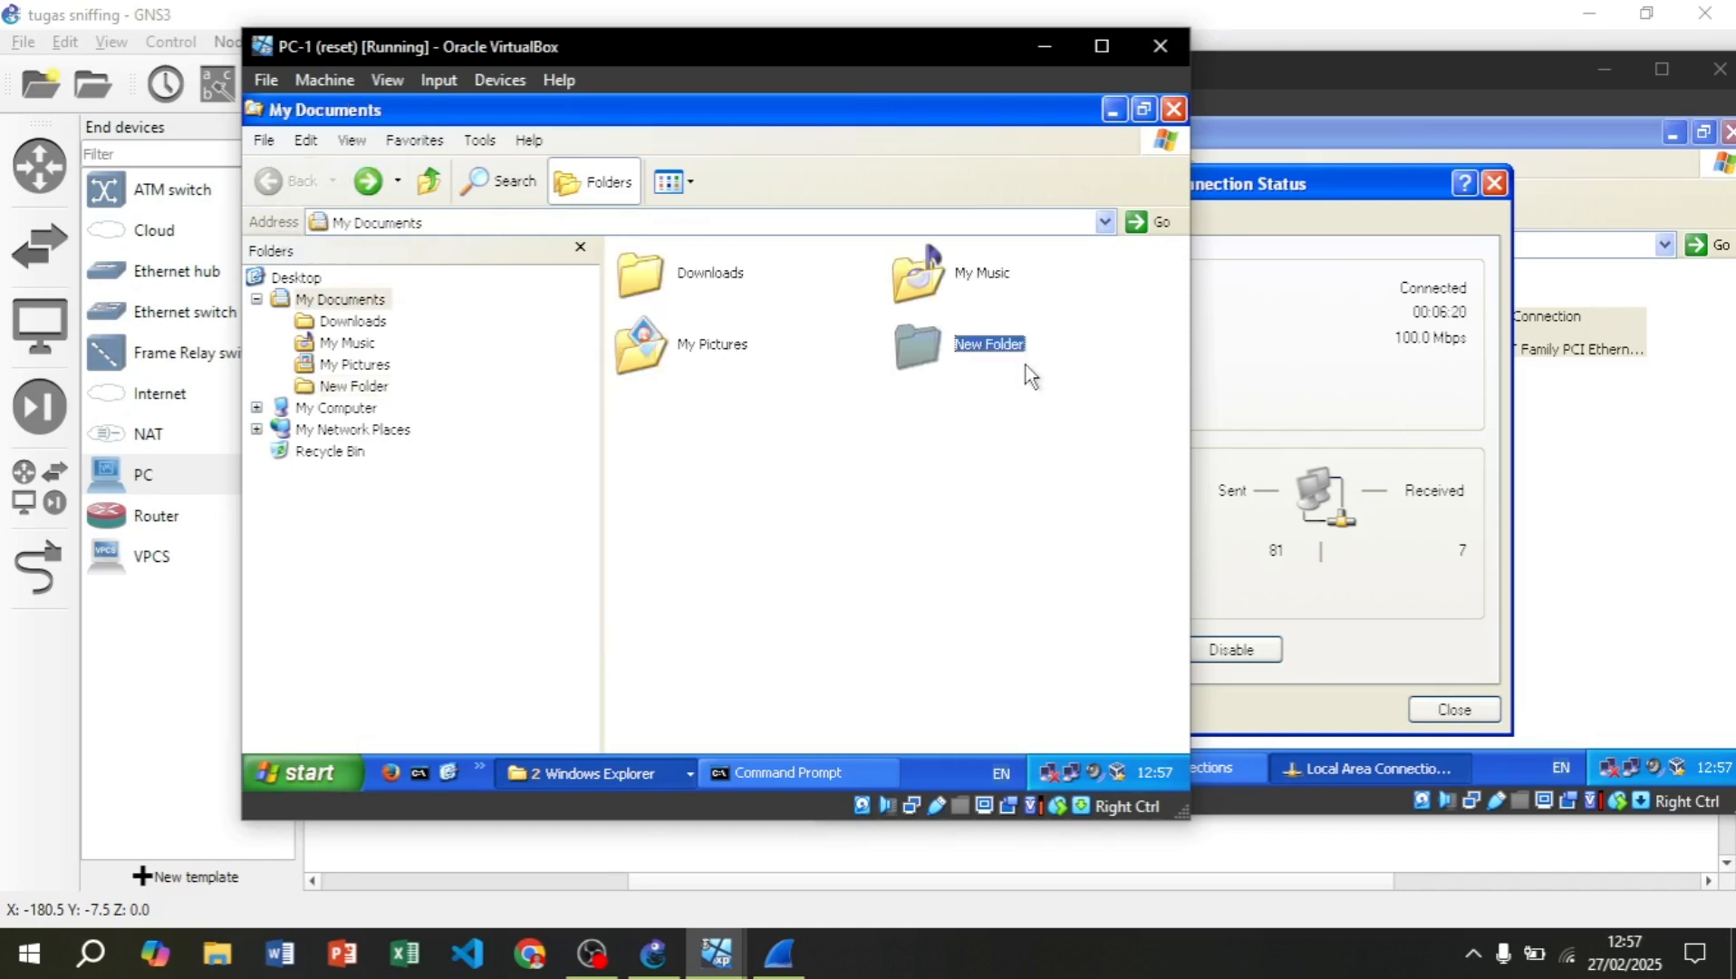
- Share New Folder on the network with the share name New Folder and the maximum allowed user limit
{"action": "right_click", "coordinate": [969, 343]}
{"action": "left_click", "coordinate": [1002, 627]}
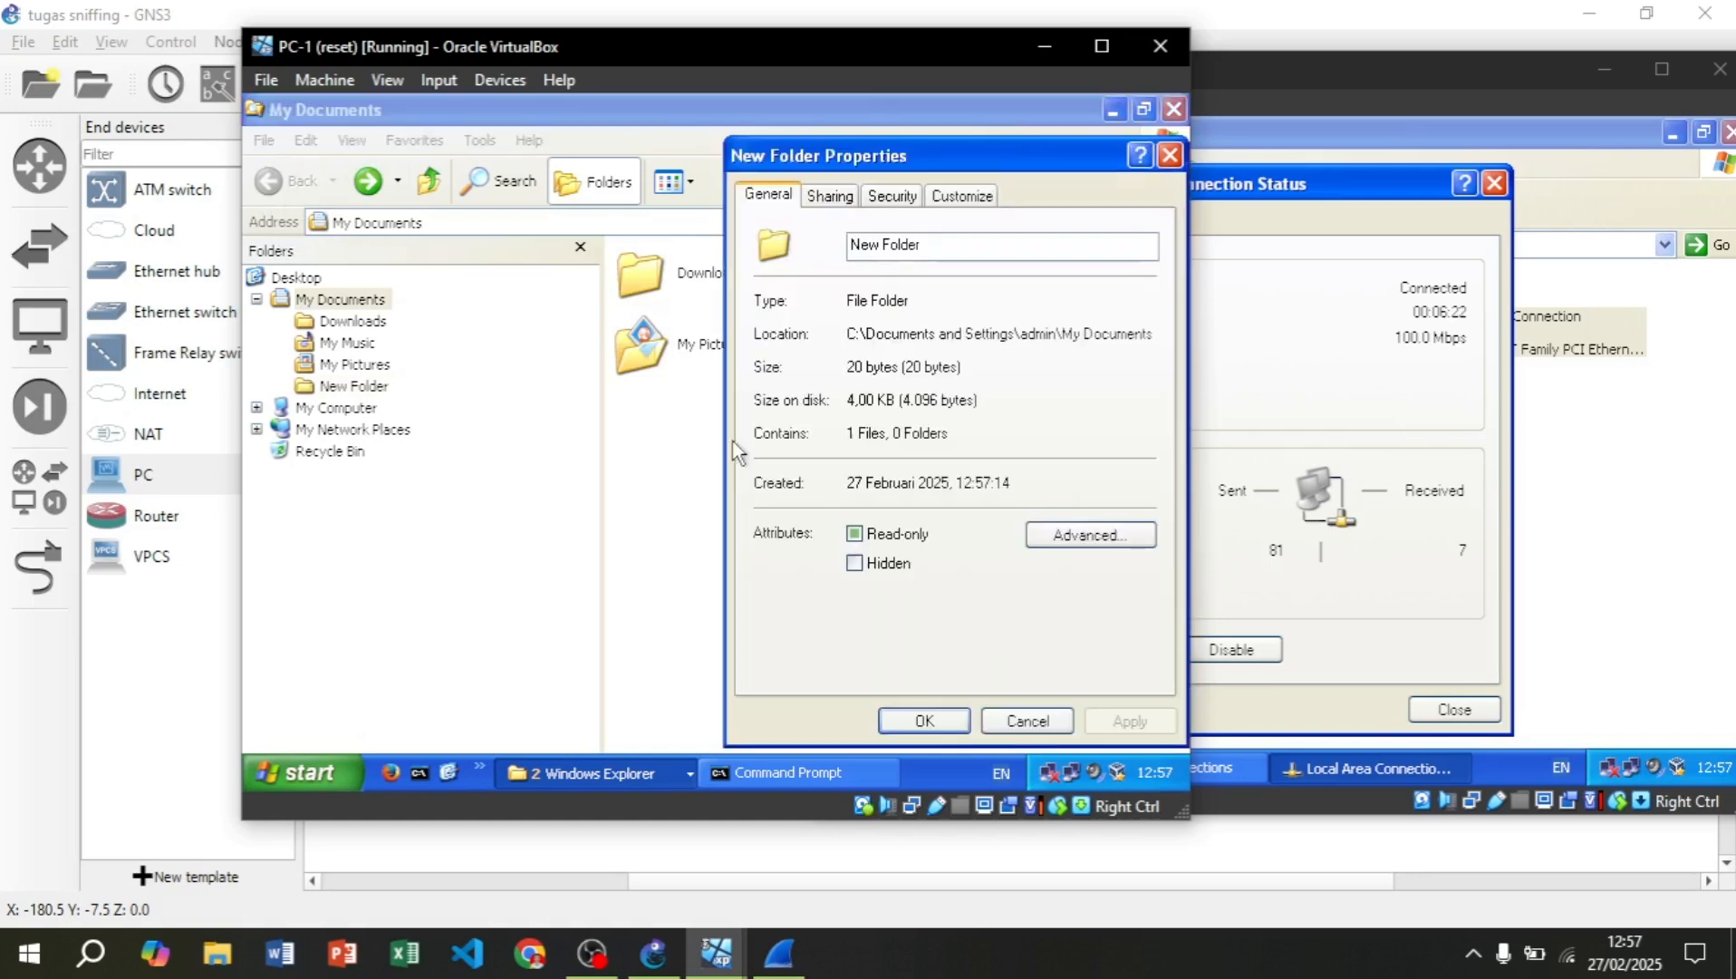
{"action": "left_click", "coordinate": [820, 197]}
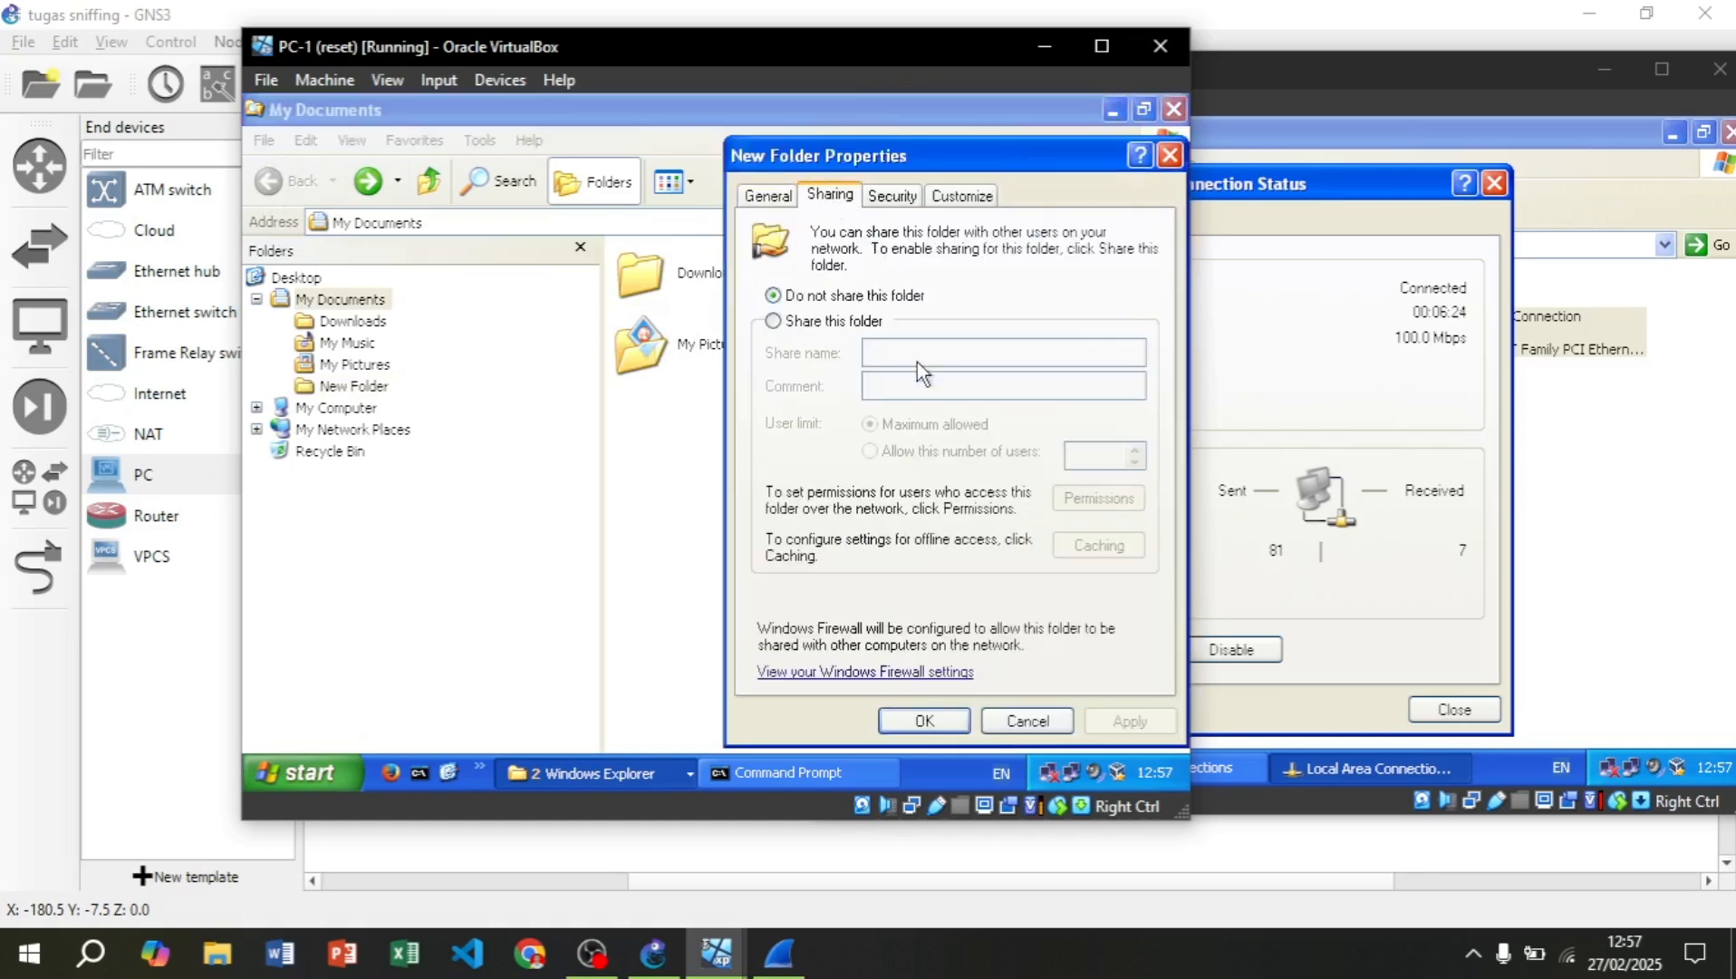
{"action": "left_click", "coordinate": [775, 320]}
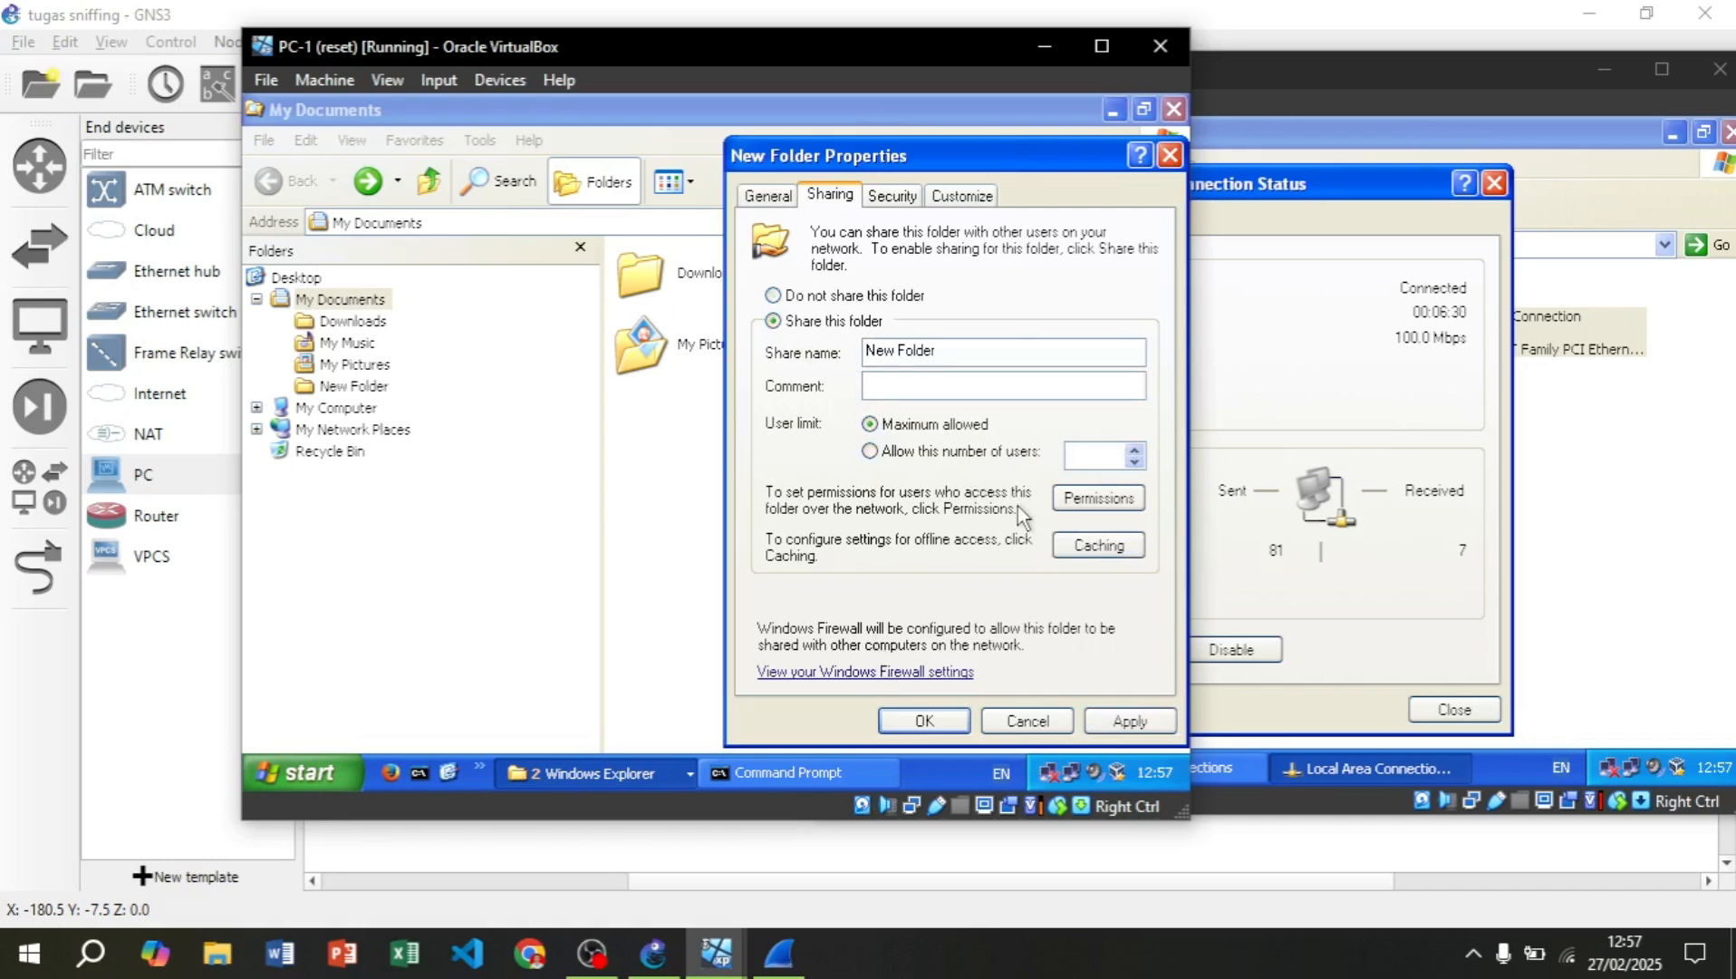
{"action": "left_click", "coordinate": [923, 723]}
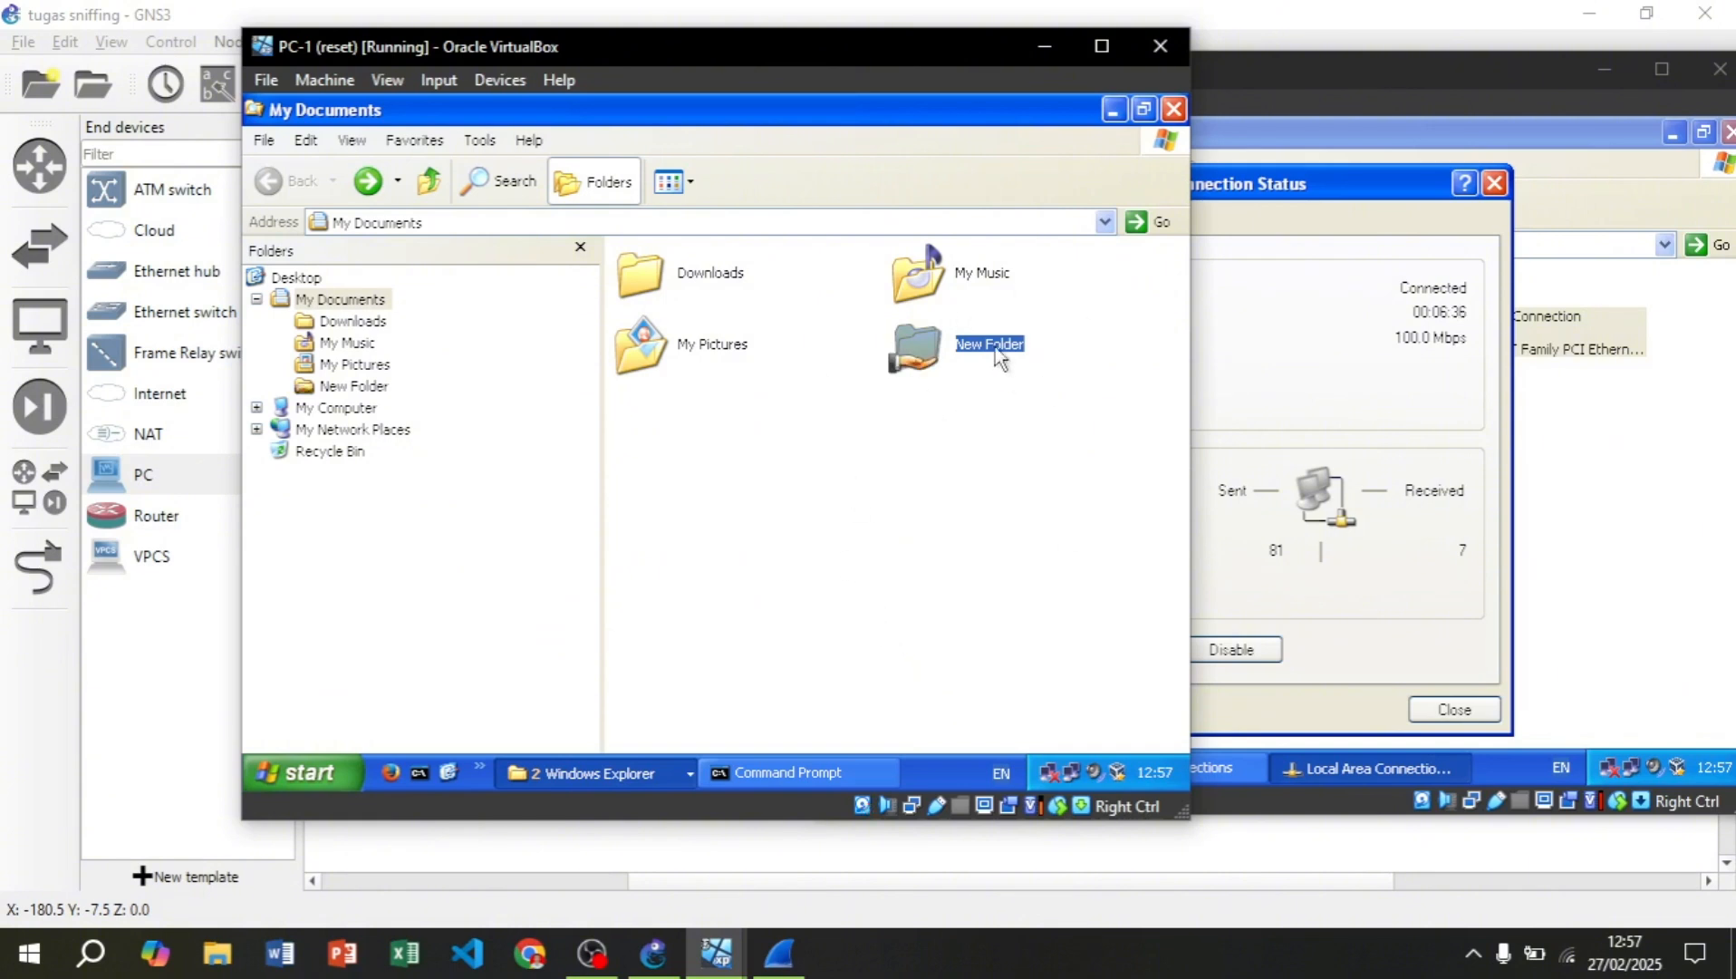
- Clear both desktops by minimizing PC-1's My Documents and closing PC-2's Network Connections and Local Area Connection Status windows
{"action": "left_click_drag", "start_coordinate": [802, 46], "coordinate": [715, 48]}
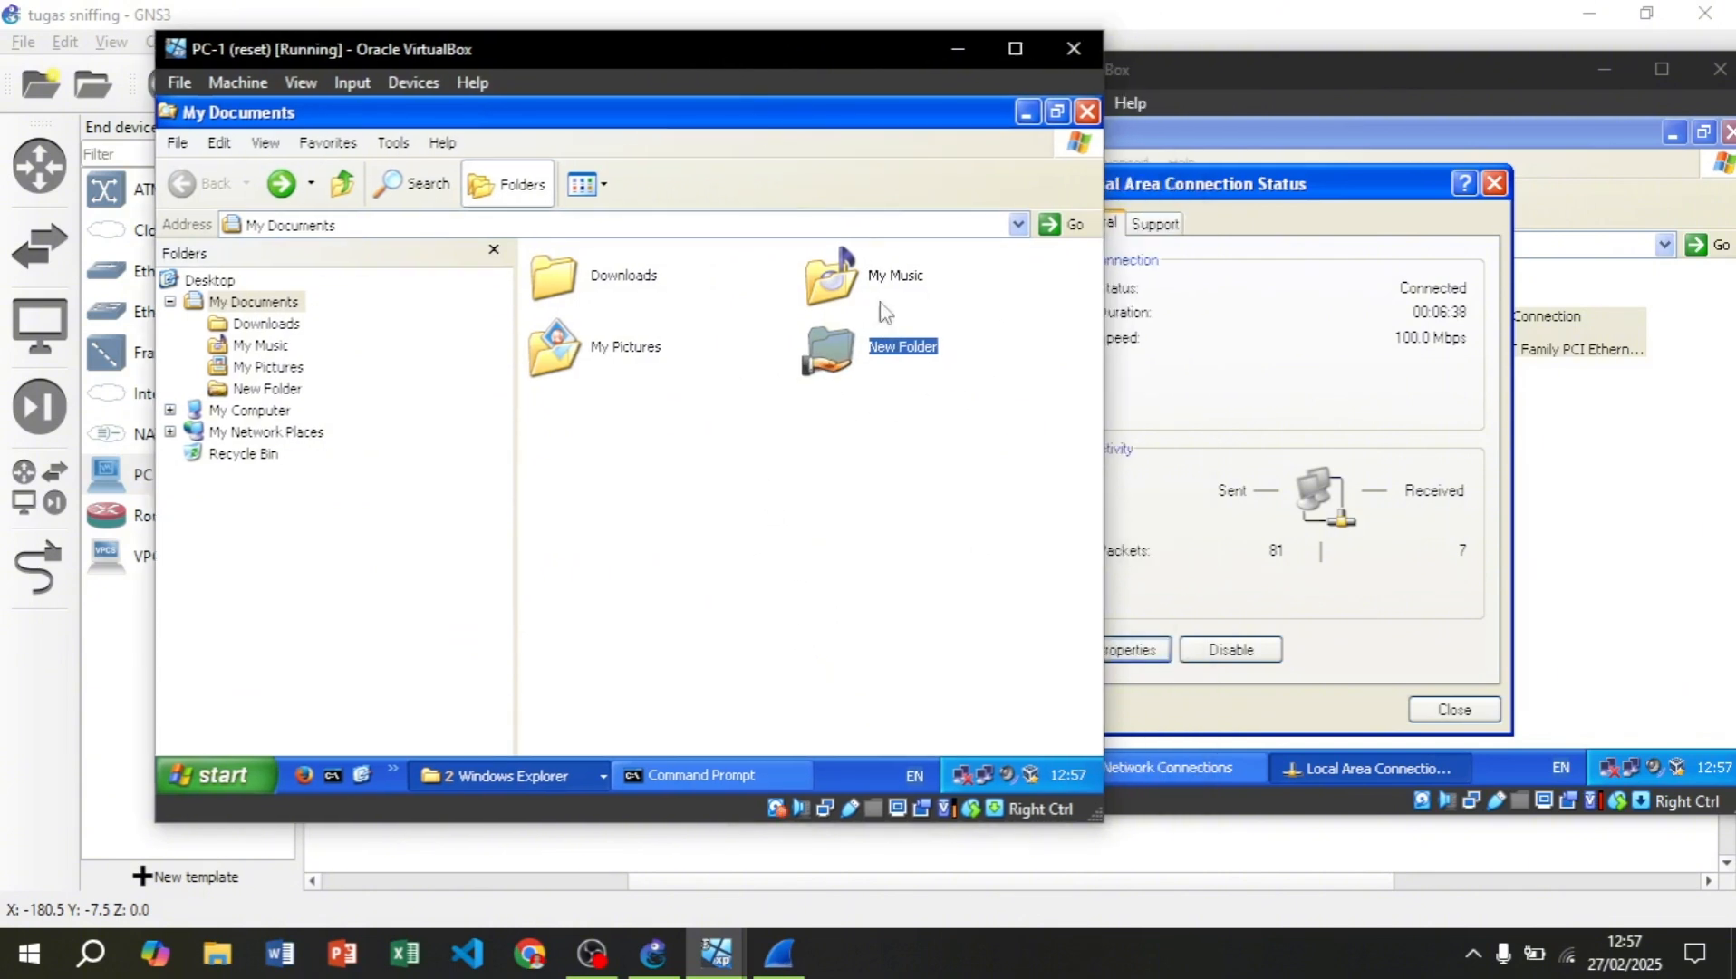
{"action": "left_click", "coordinate": [1027, 113]}
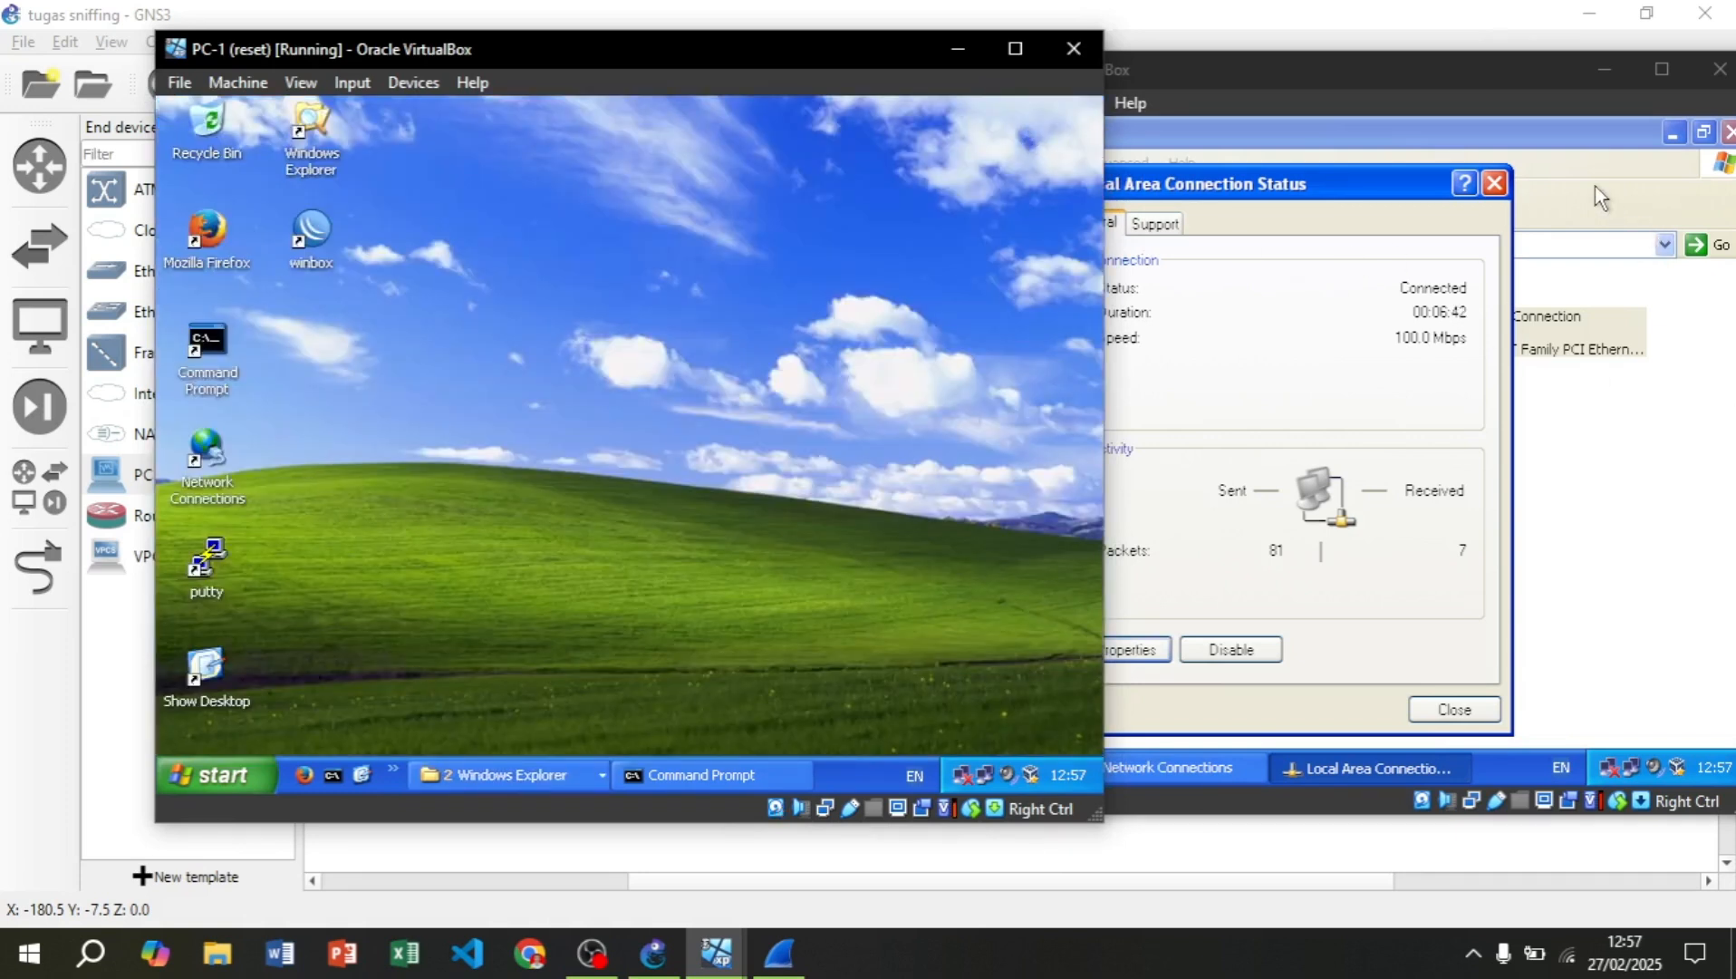
{"action": "left_click", "coordinate": [1527, 195]}
{"action": "left_click", "coordinate": [1726, 134]}
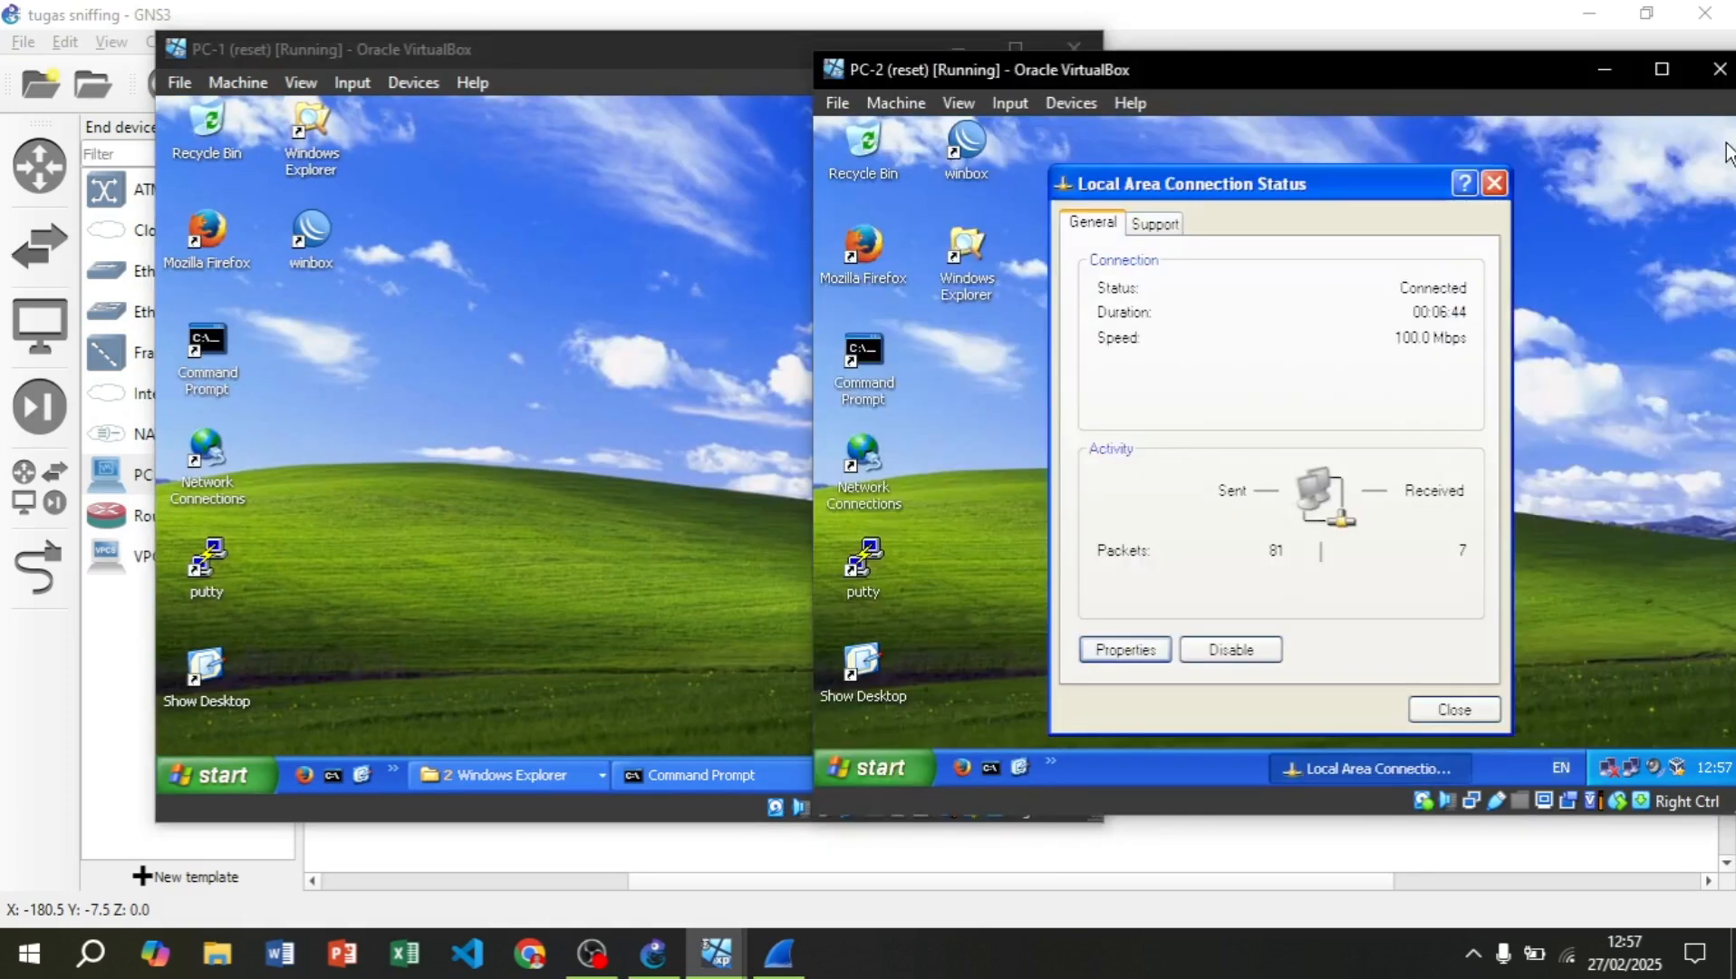
{"action": "left_click", "coordinate": [1494, 184]}
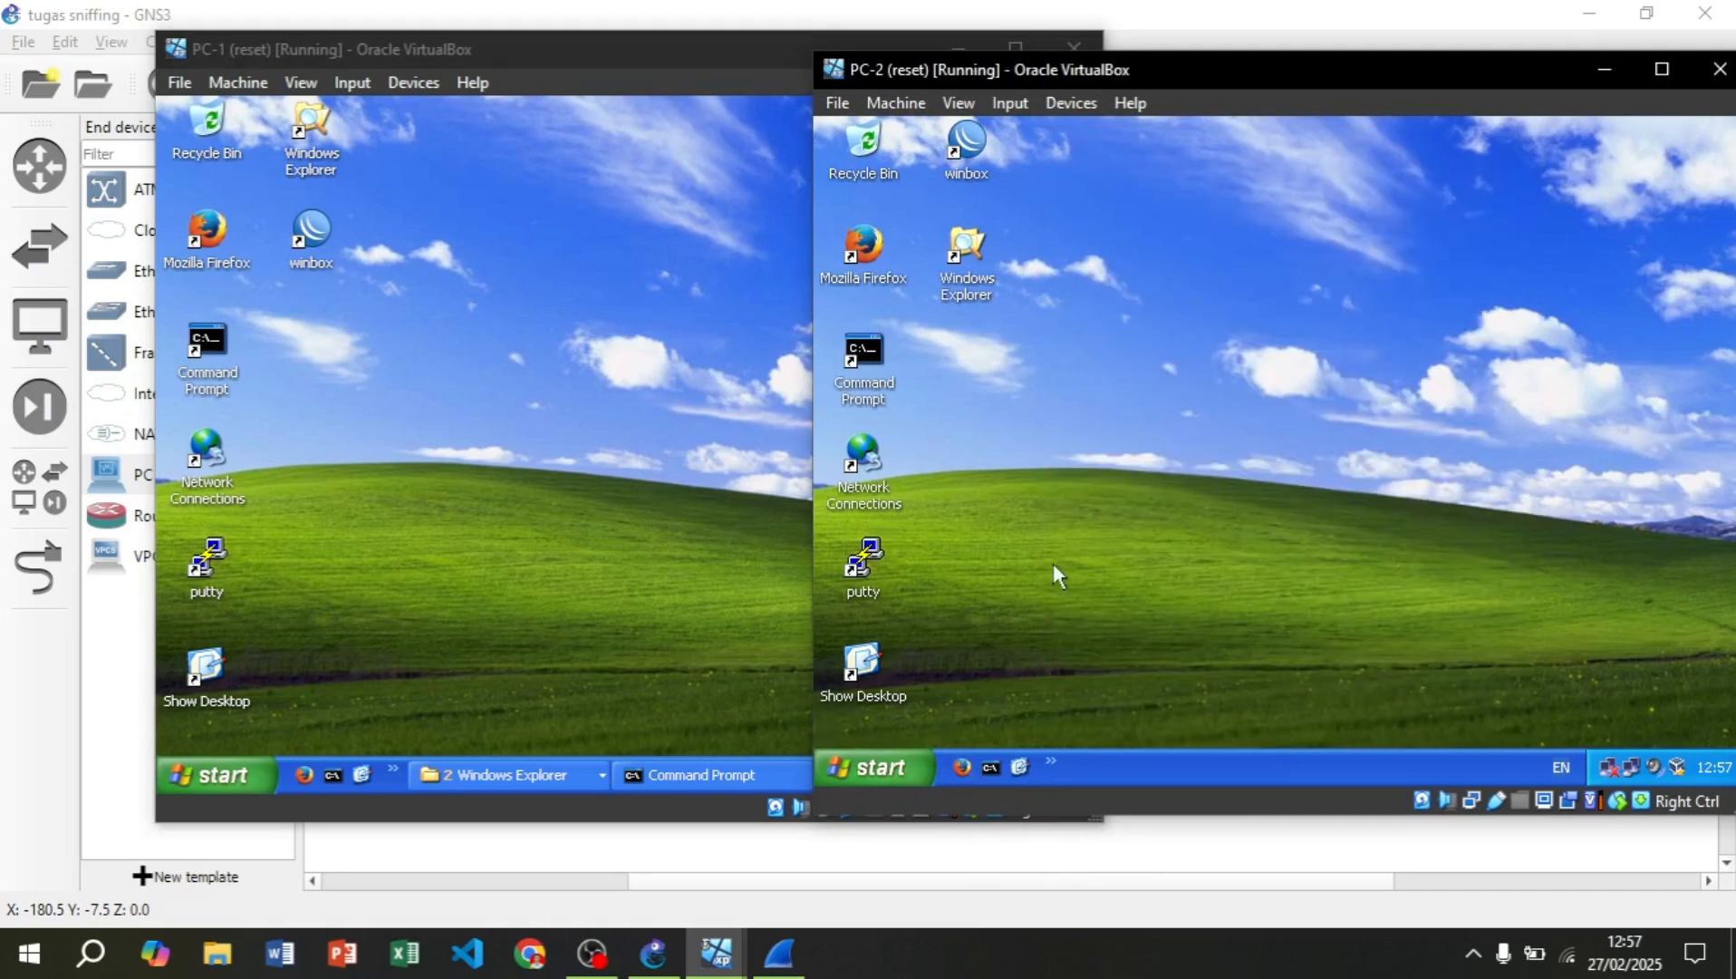
- Open PC-1's network shares from PC-2 by running \\192.168.1.1
{"action": "key", "text": "super+r"}
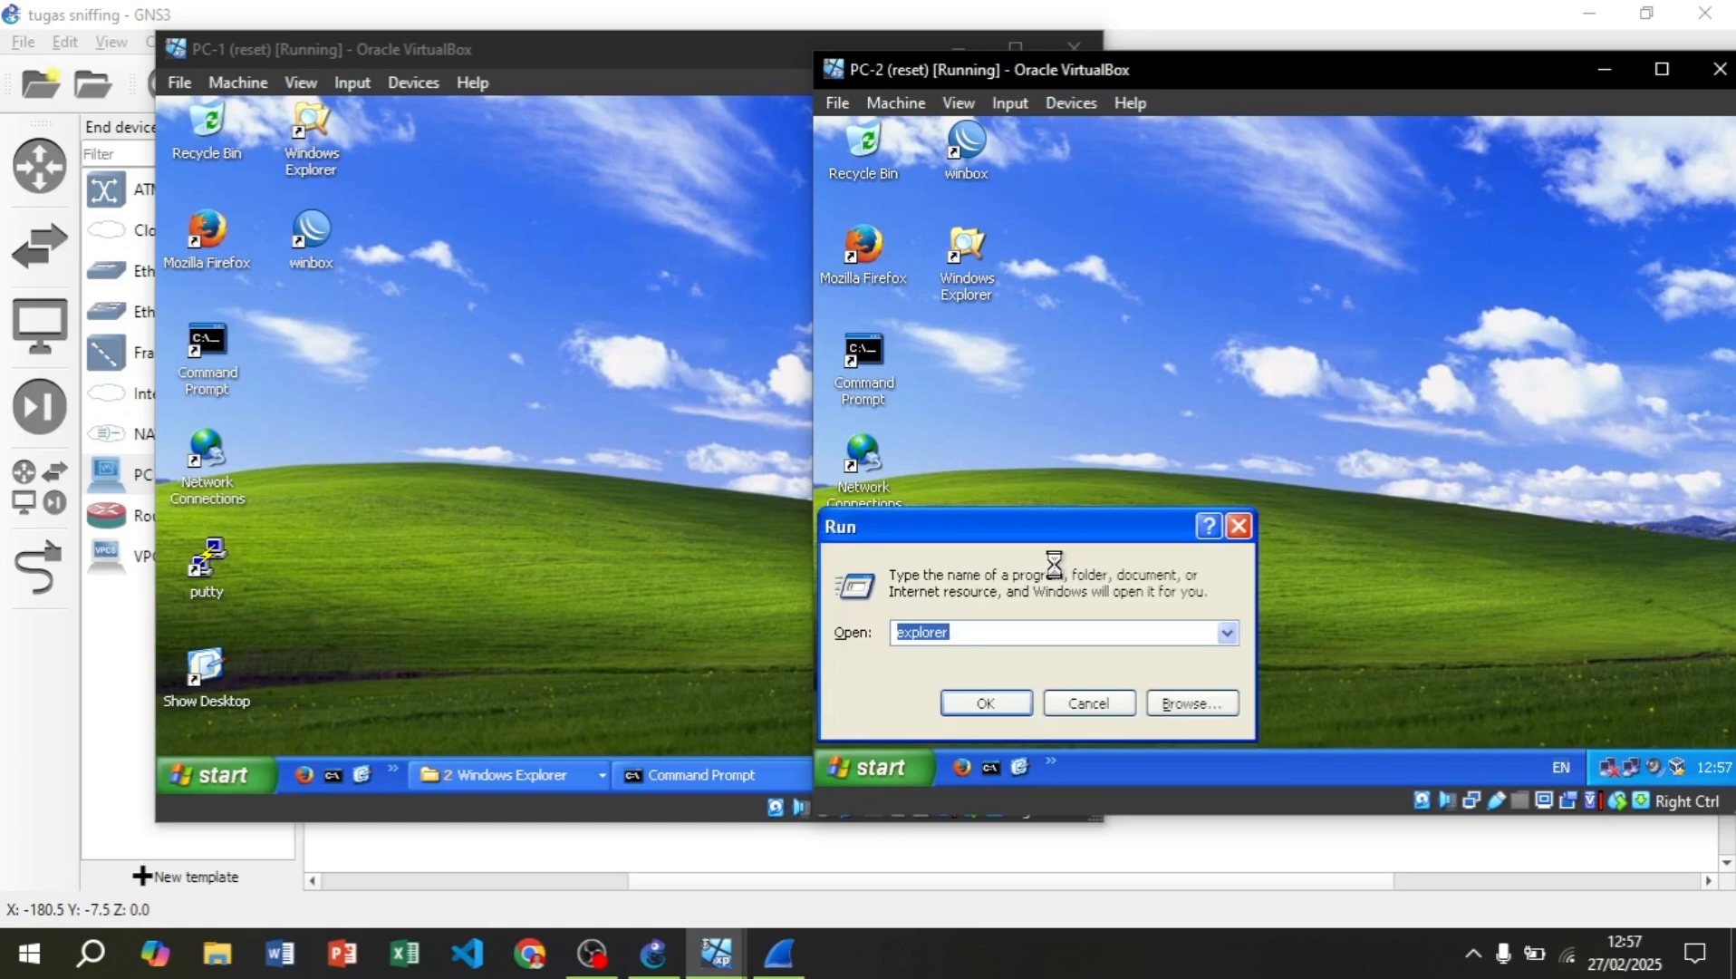
{"action": "key", "text": "BackSpace"}
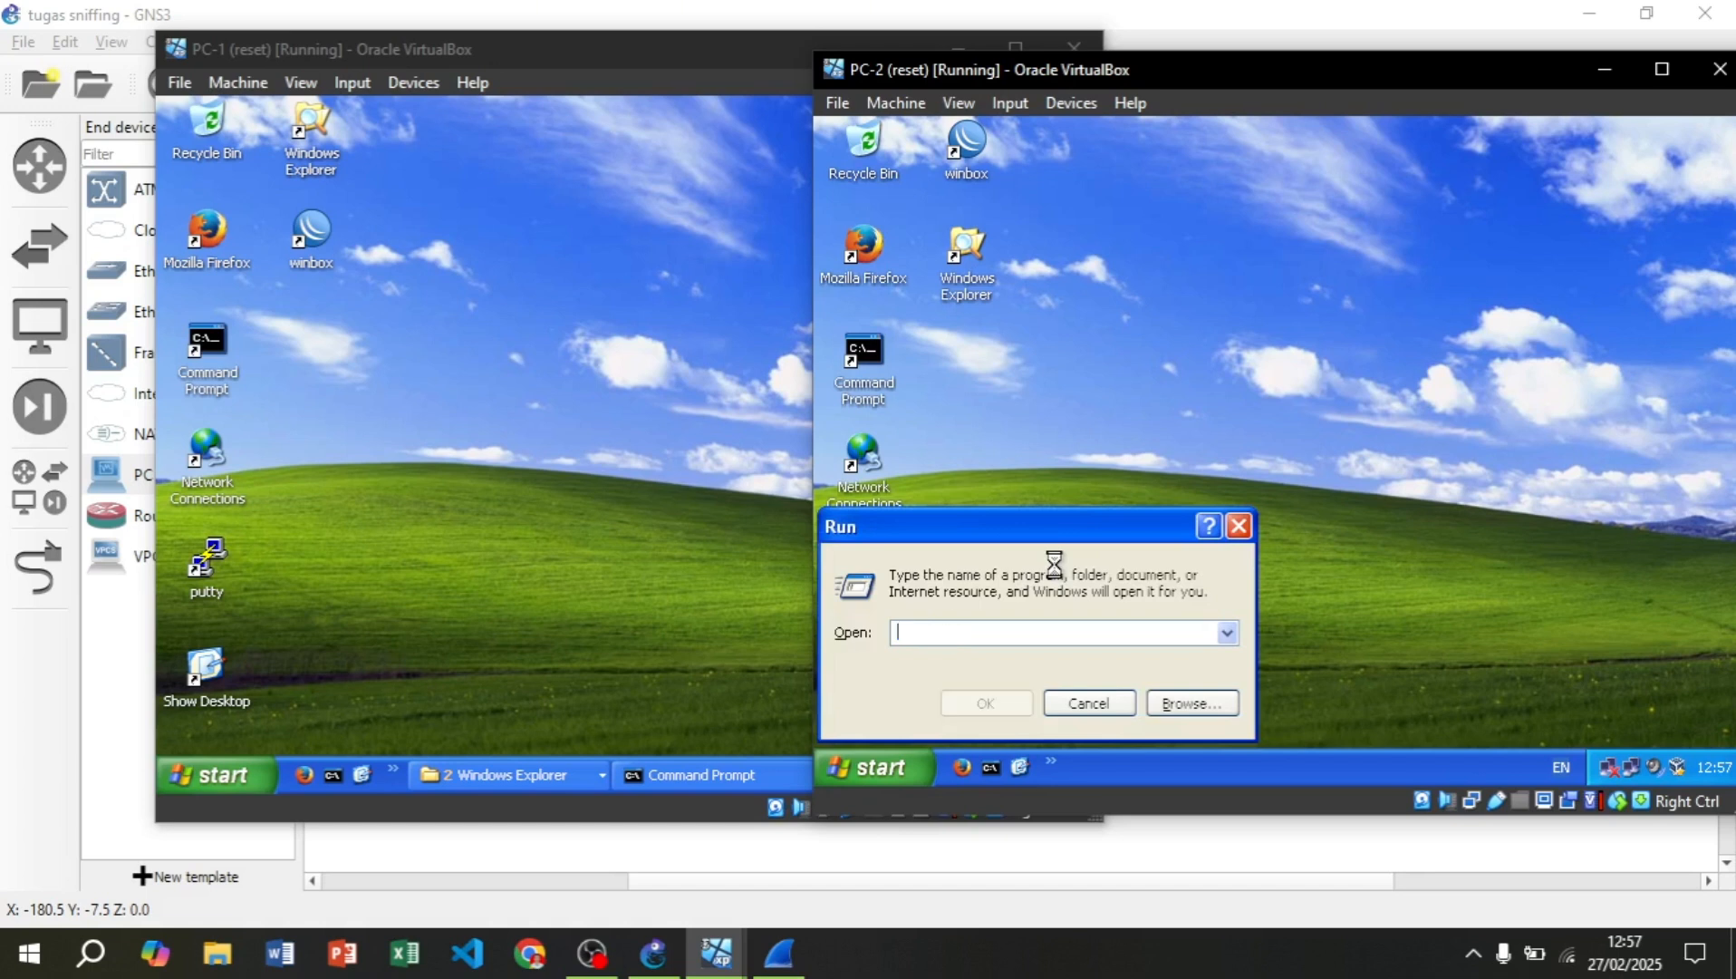
{"action": "type", "text": "\\\\"}
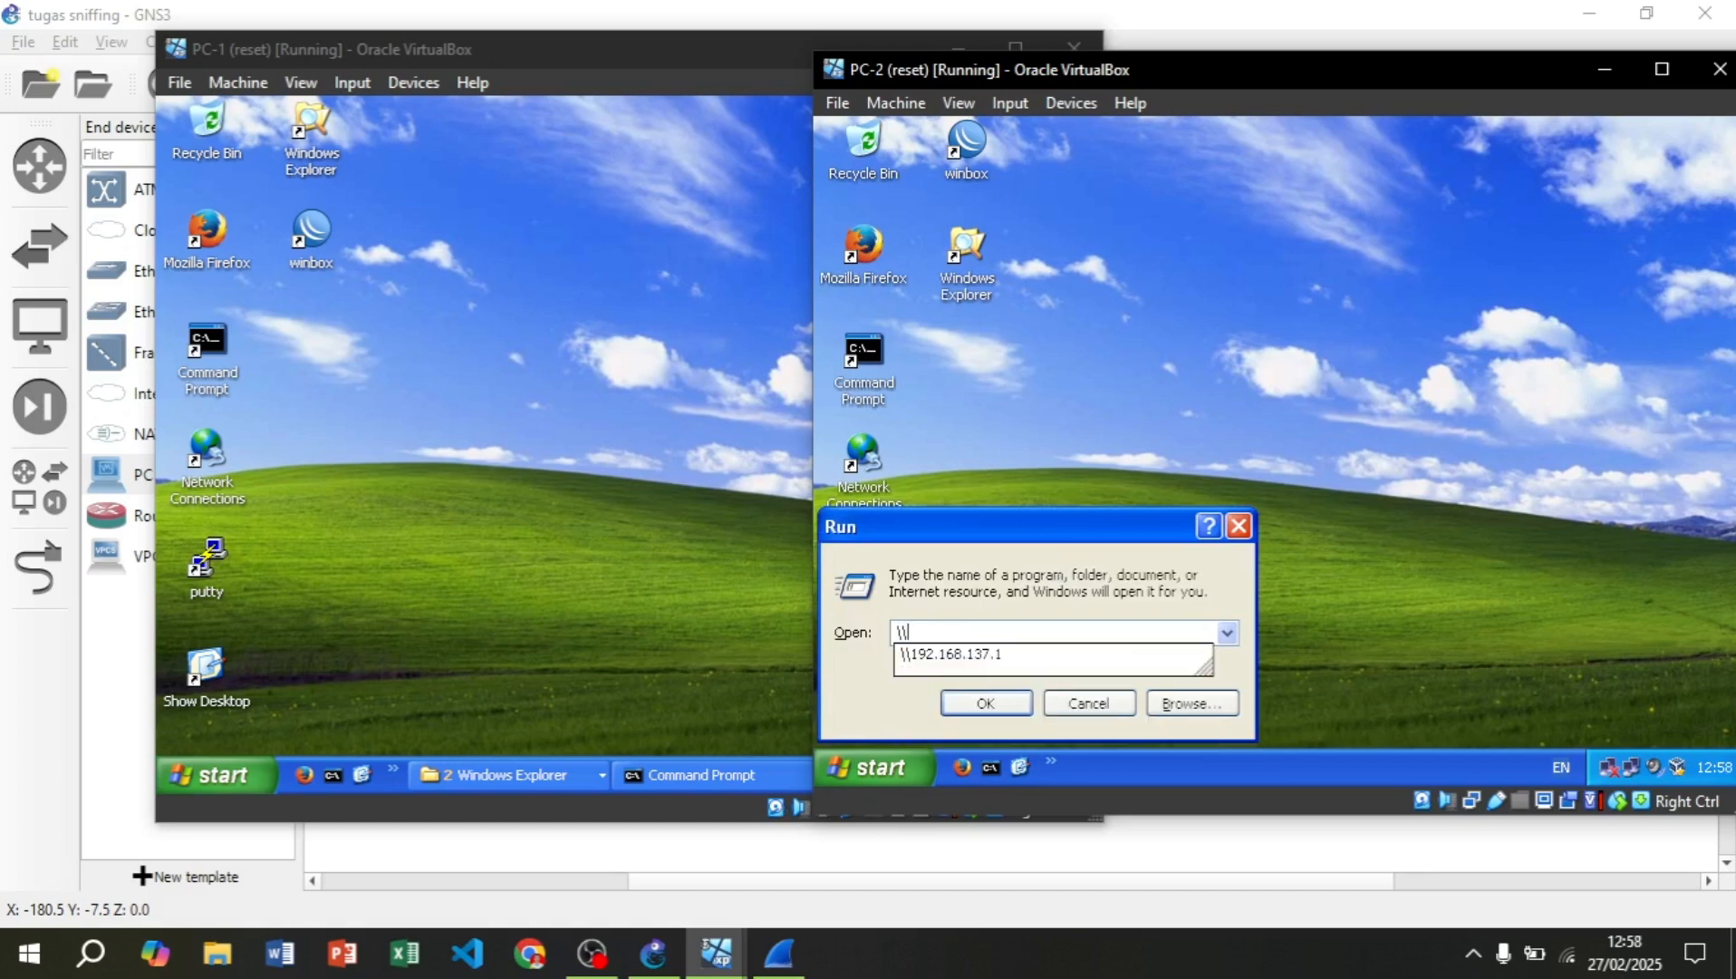
{"action": "type", "text": "192.168.1.1"}
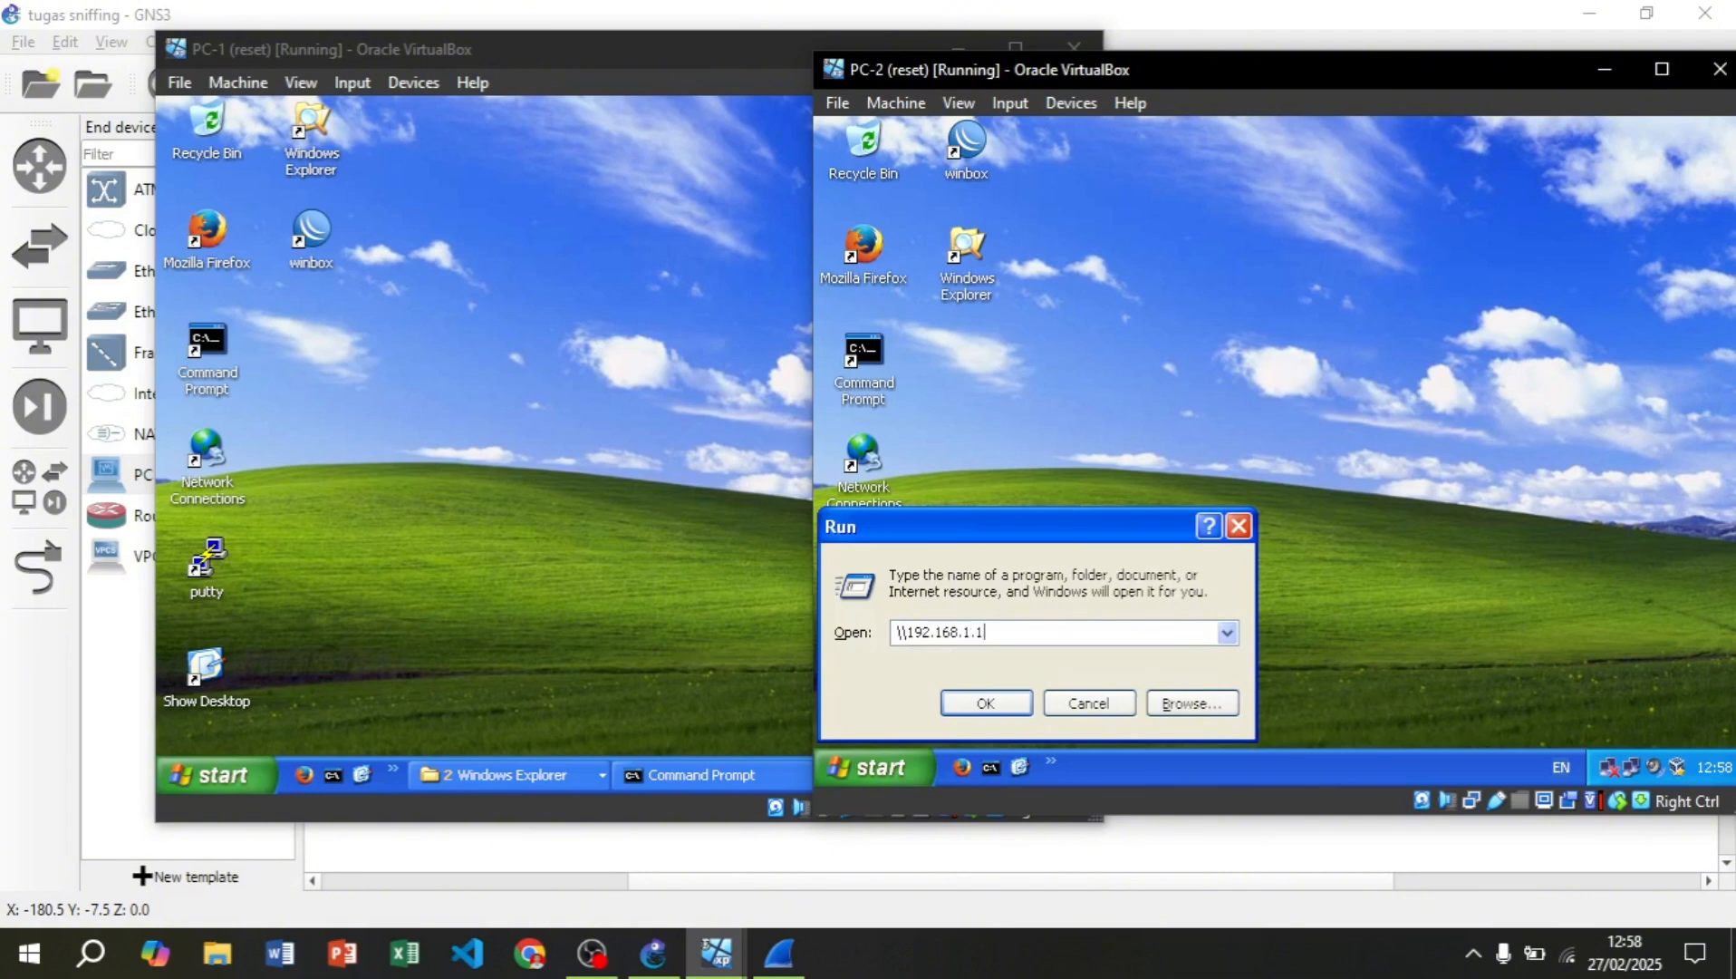
{"action": "key", "text": "Return"}
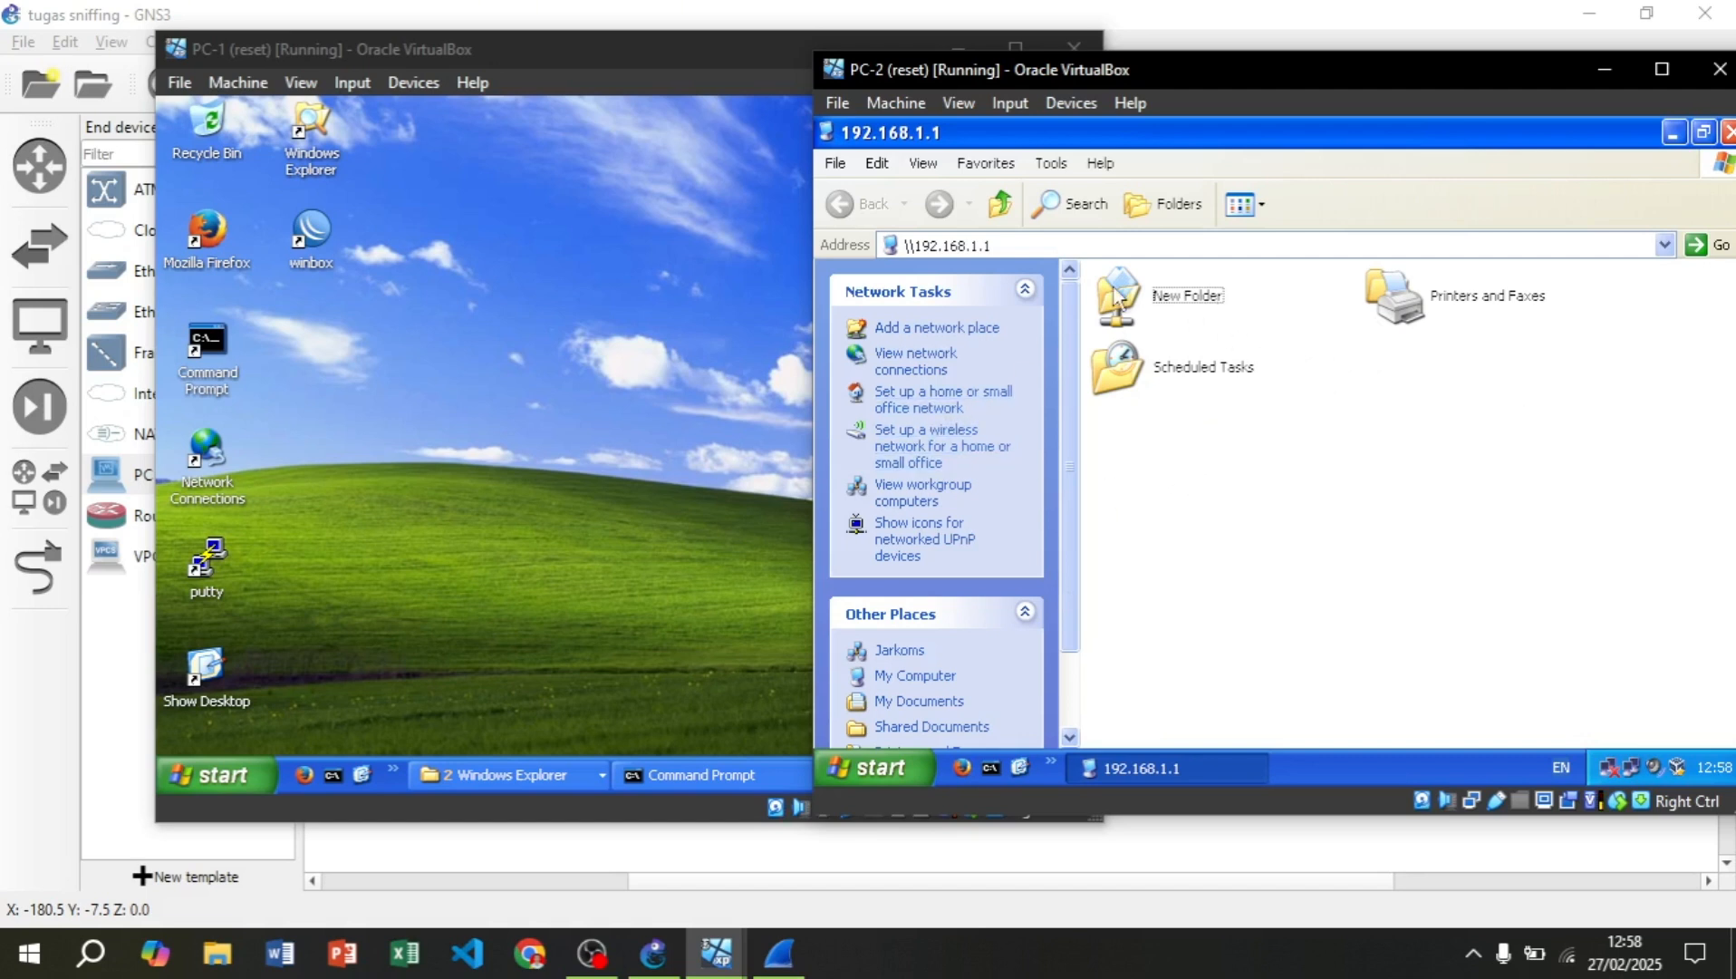
- Copy the rahasia text document from the shared New Folder on 192.168.1.1, go back up one level, and minimize the share window
{"action": "left_click", "coordinate": [1173, 304]}
{"action": "double_click", "coordinate": [1174, 303]}
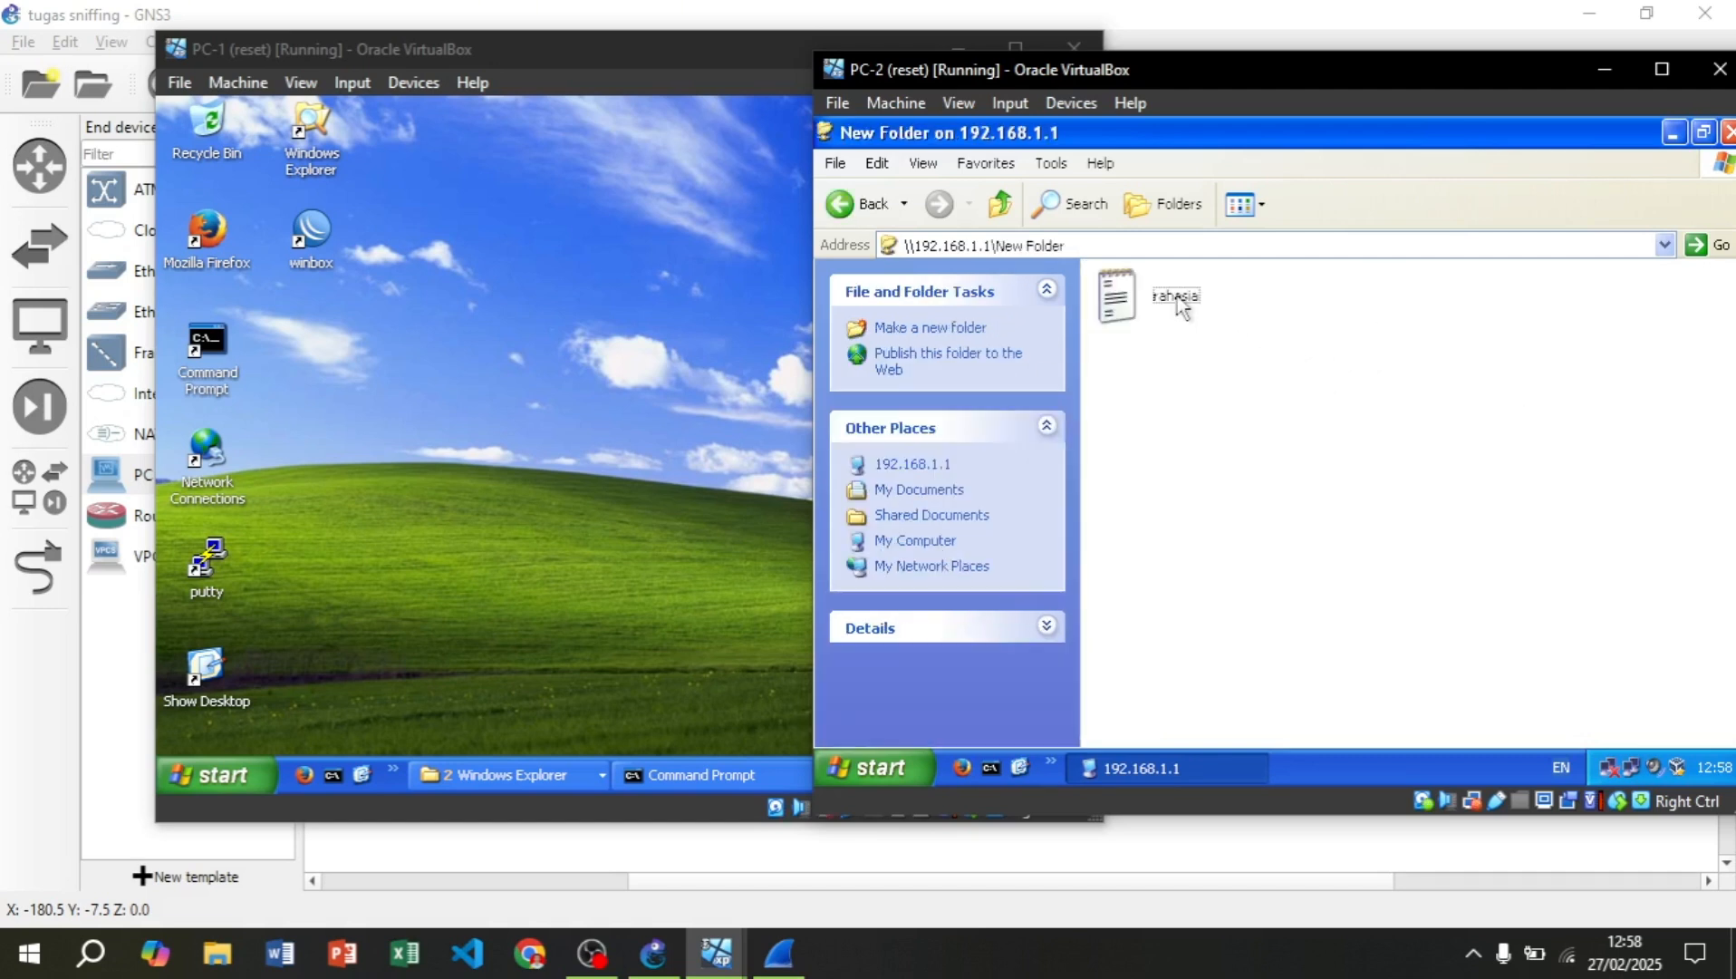
{"action": "left_click", "coordinate": [1117, 301]}
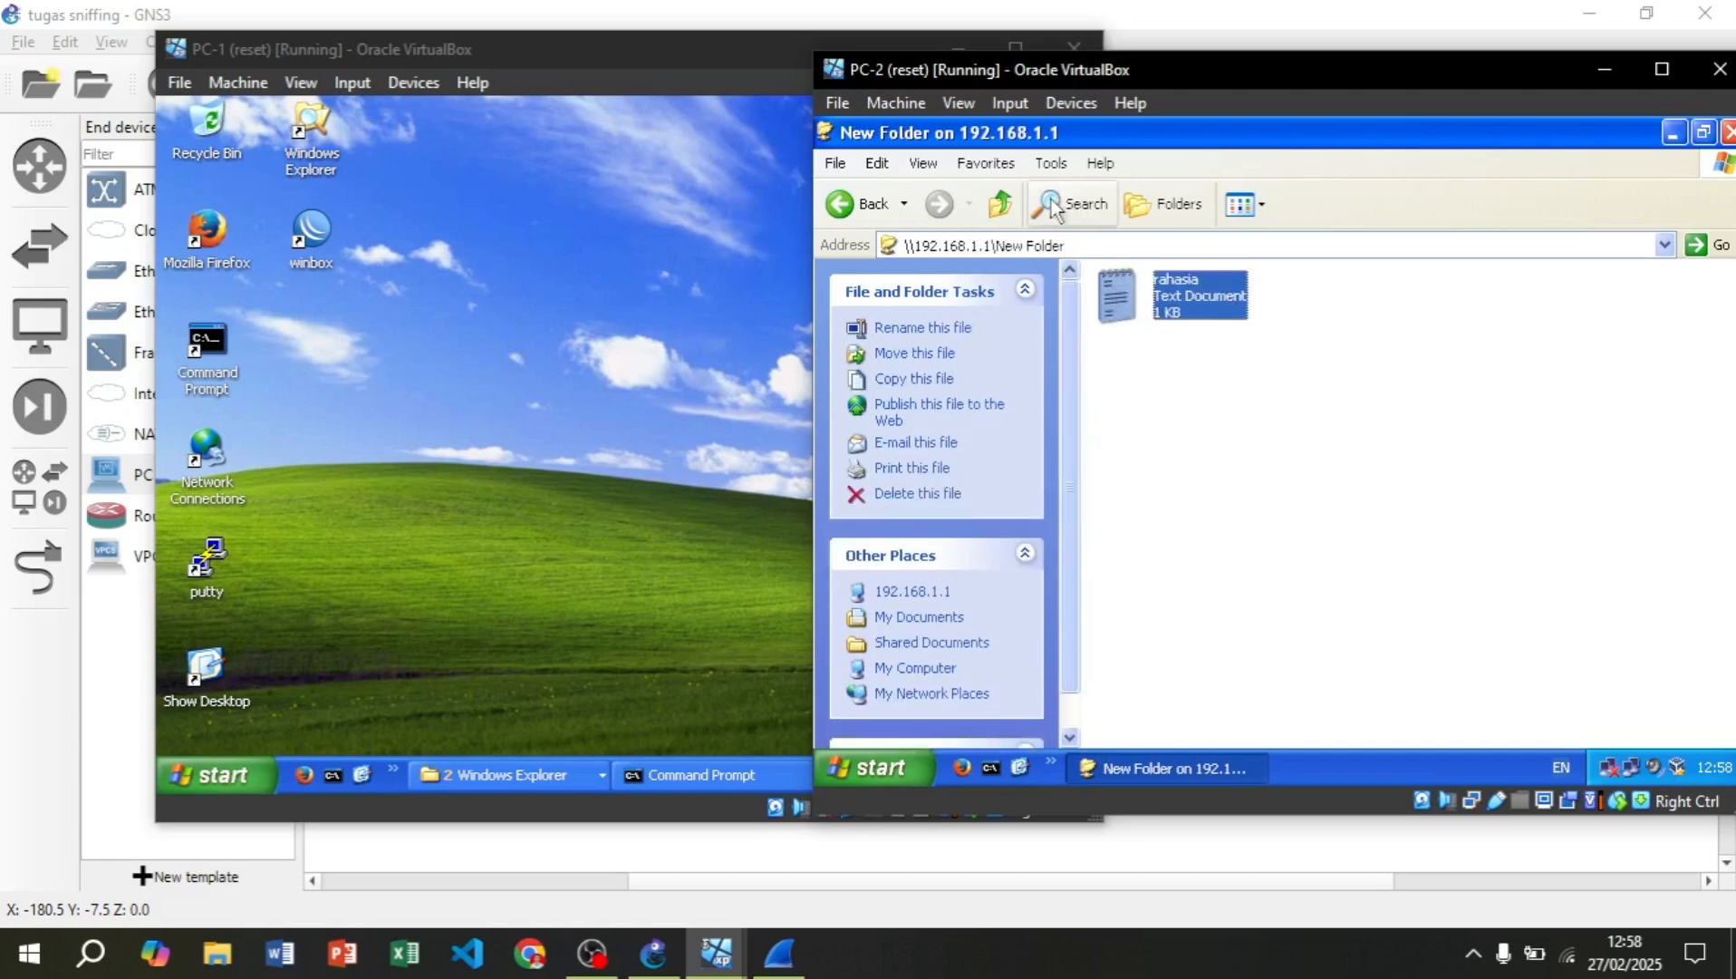
{"action": "left_click", "coordinate": [1001, 204]}
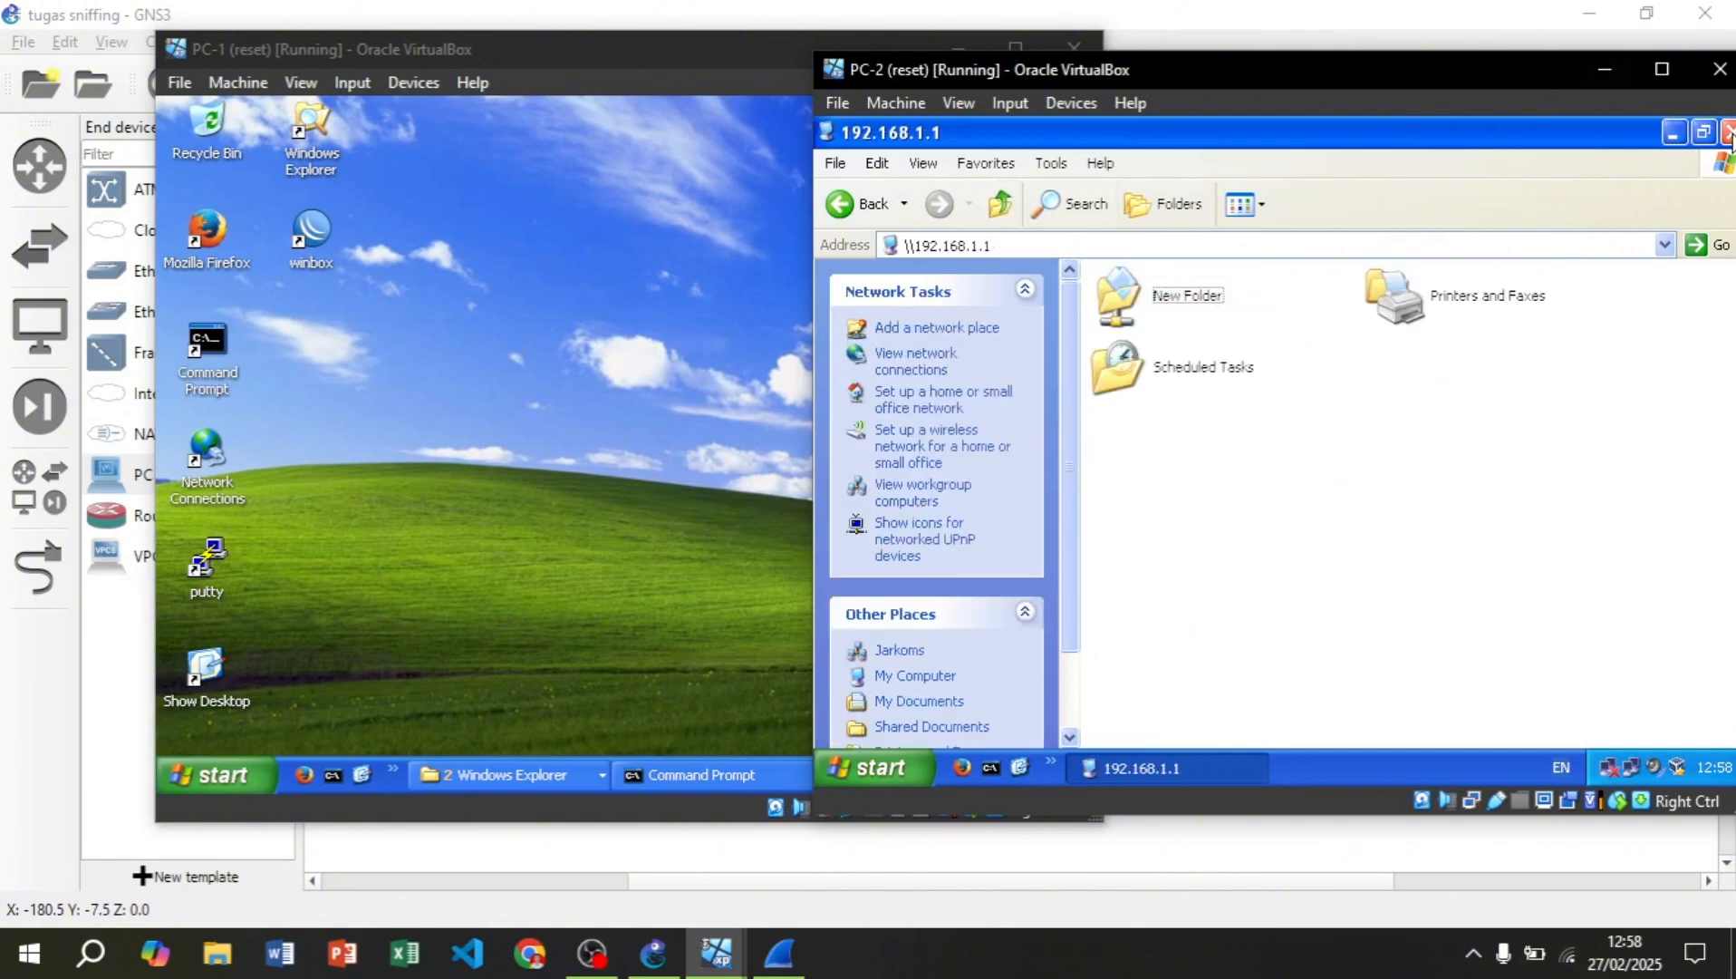
{"action": "left_click", "coordinate": [1674, 136]}
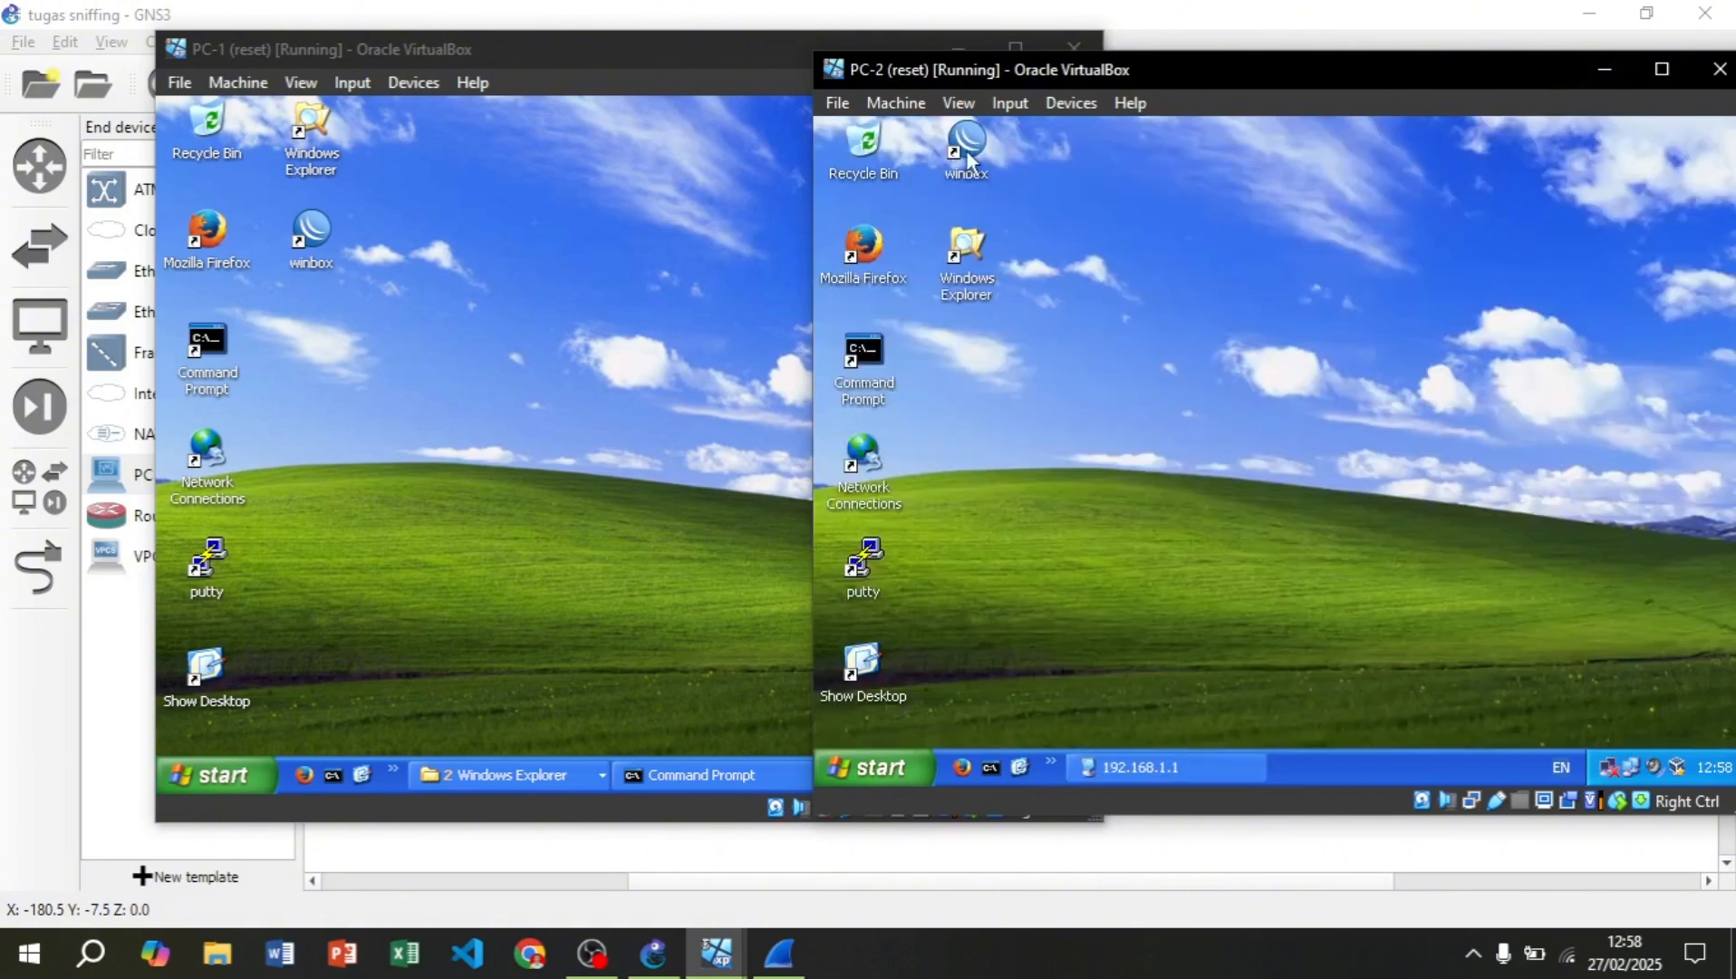
- Paste rahasia into PC-2's My Documents, open the copy in Notepad to read it, and return to the folder window
{"action": "double_click", "coordinate": [979, 261]}
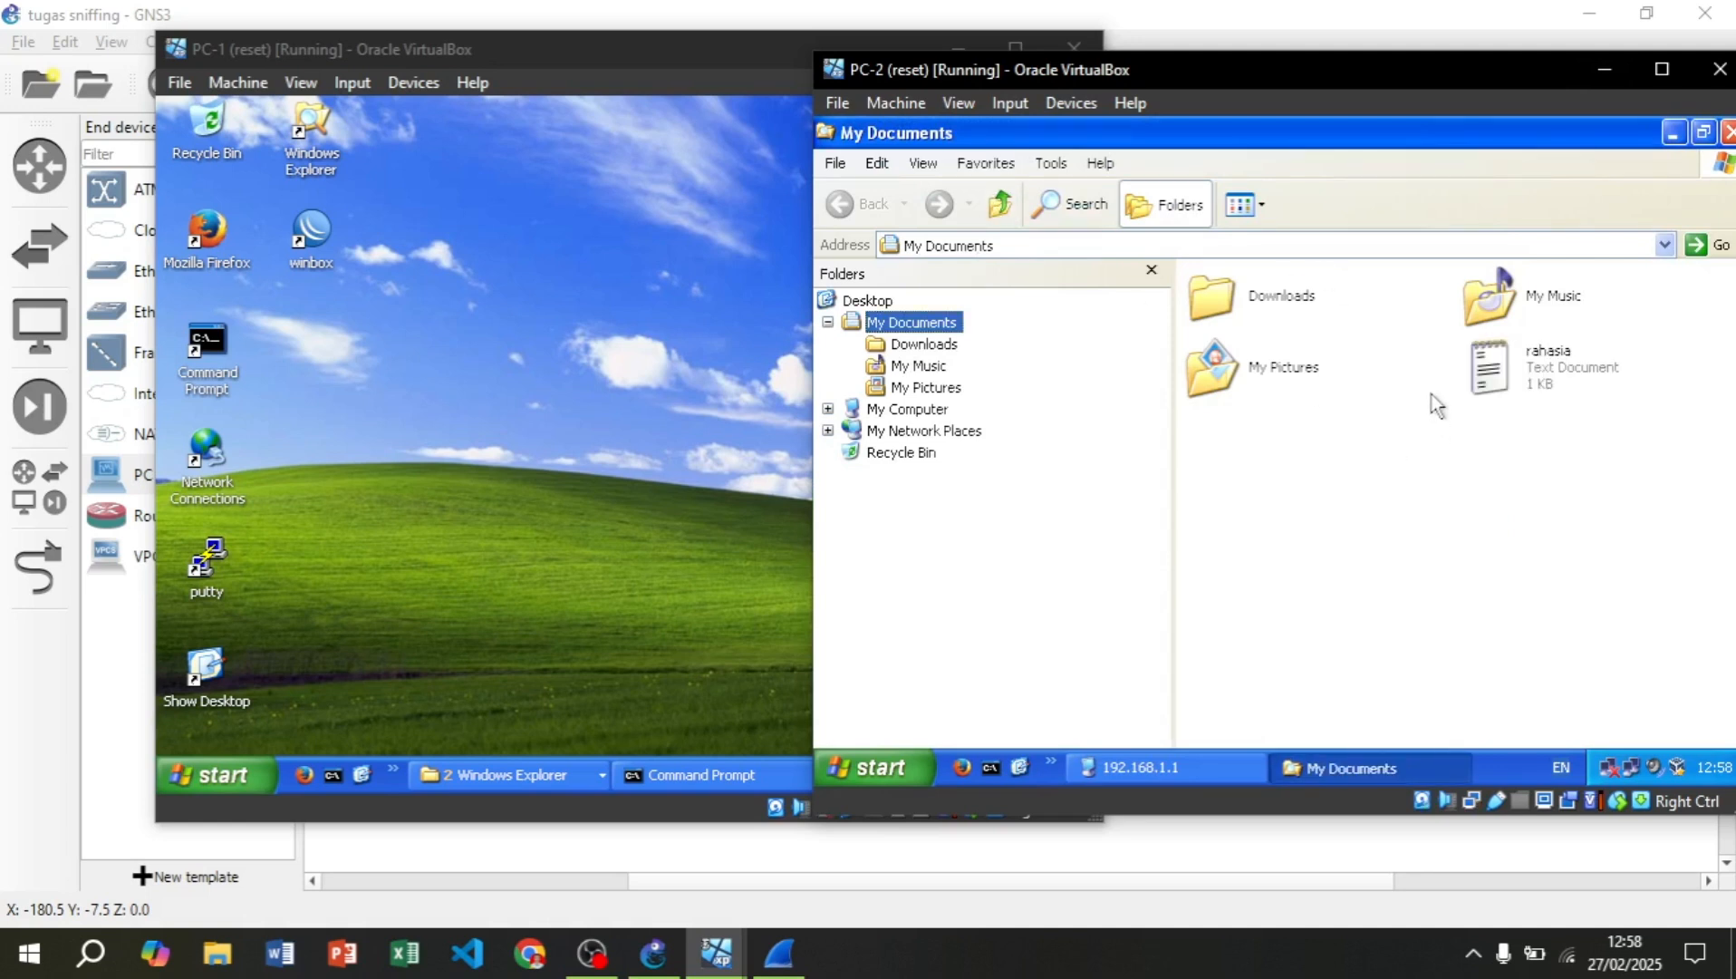
{"action": "double_click", "coordinate": [1538, 390]}
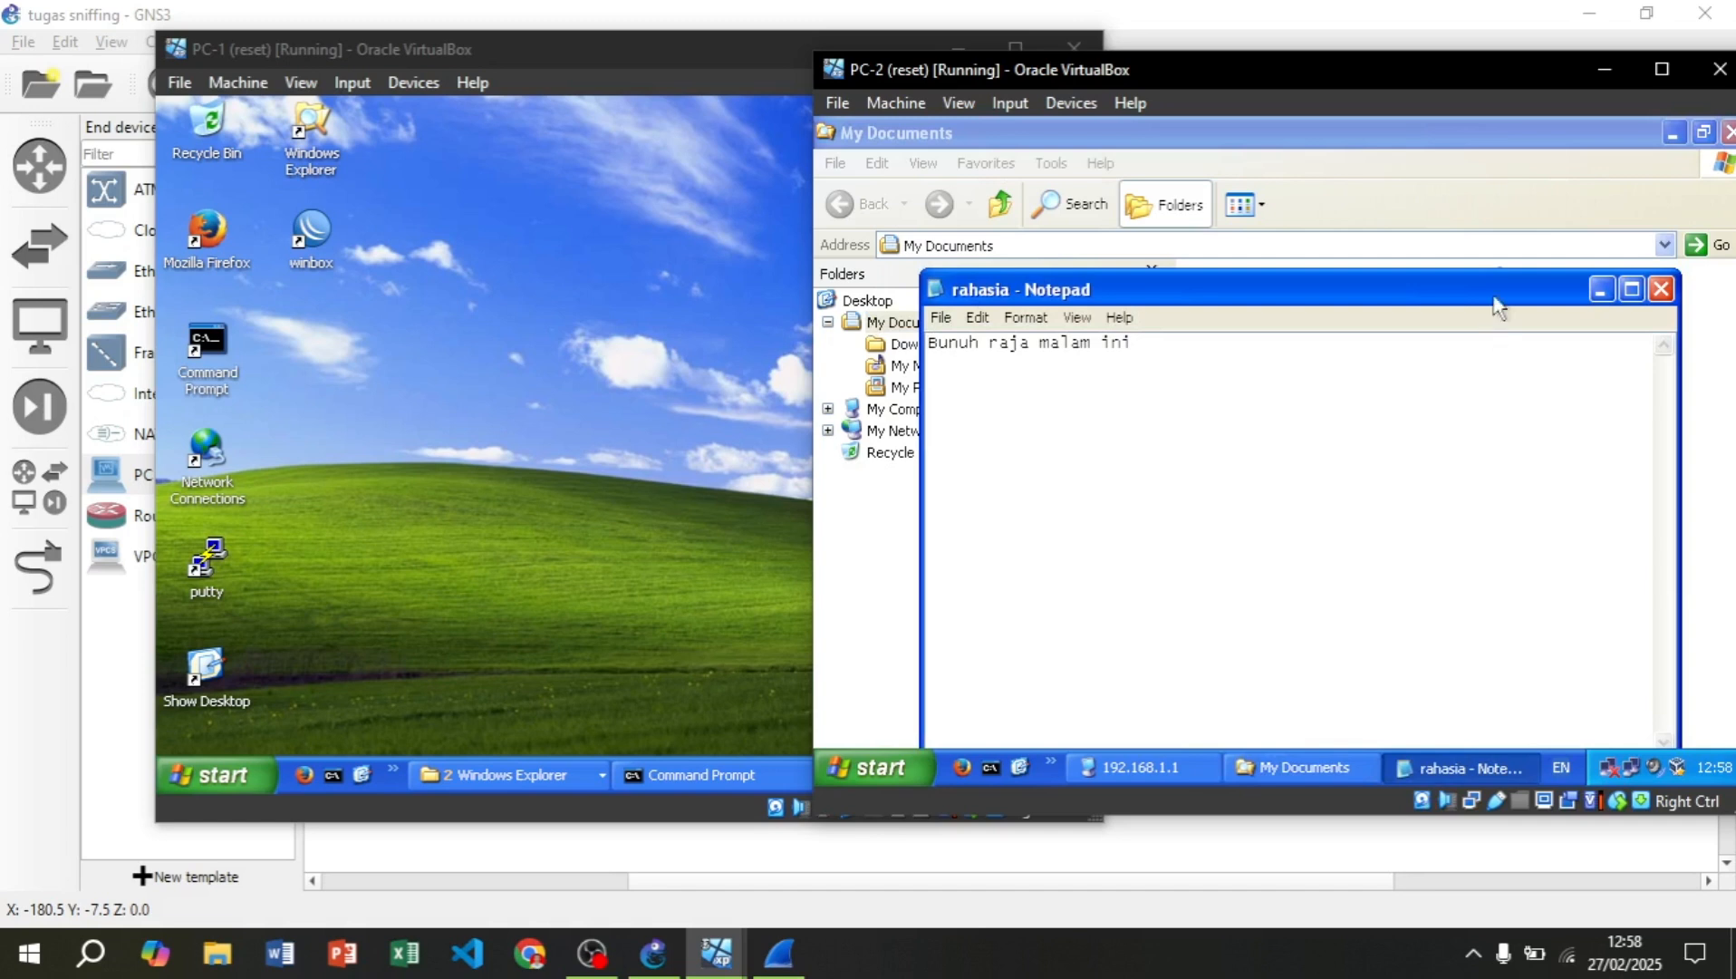
{"action": "left_click", "coordinate": [1495, 165]}
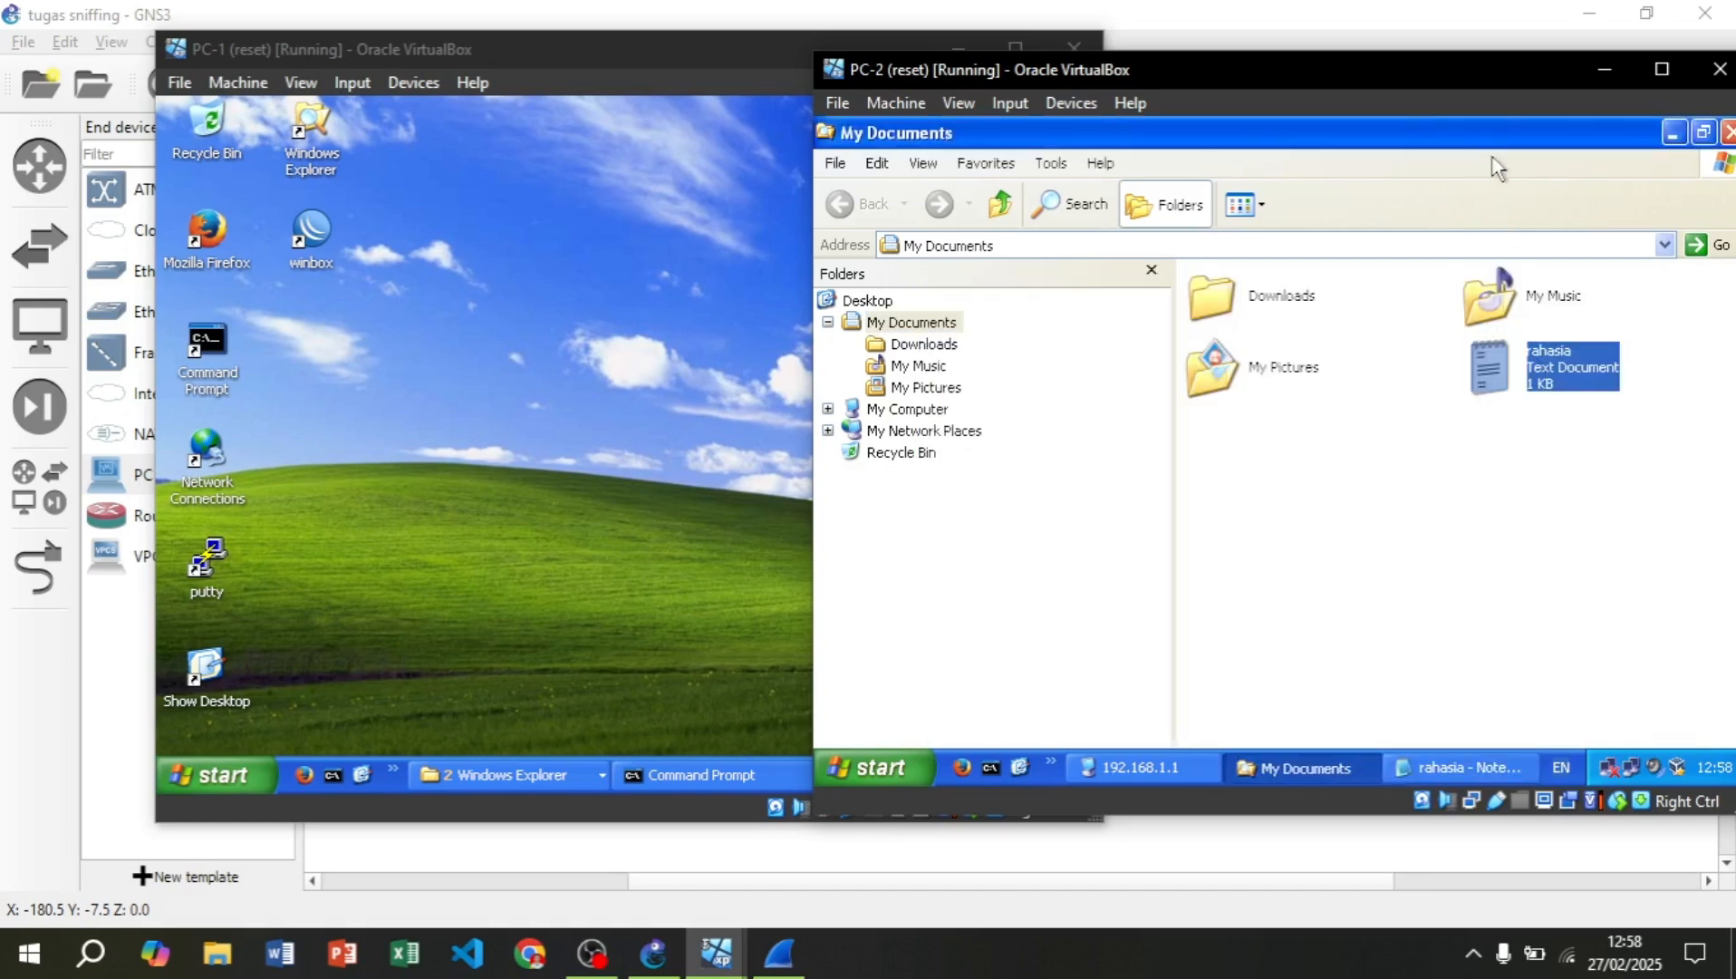
- Switch to the Wireshark capture, examine the SMB Read AndX Response packet for the text of rahasia, and minimize Wireshark
{"action": "left_click", "coordinate": [826, 894]}
{"action": "left_click", "coordinate": [778, 951]}
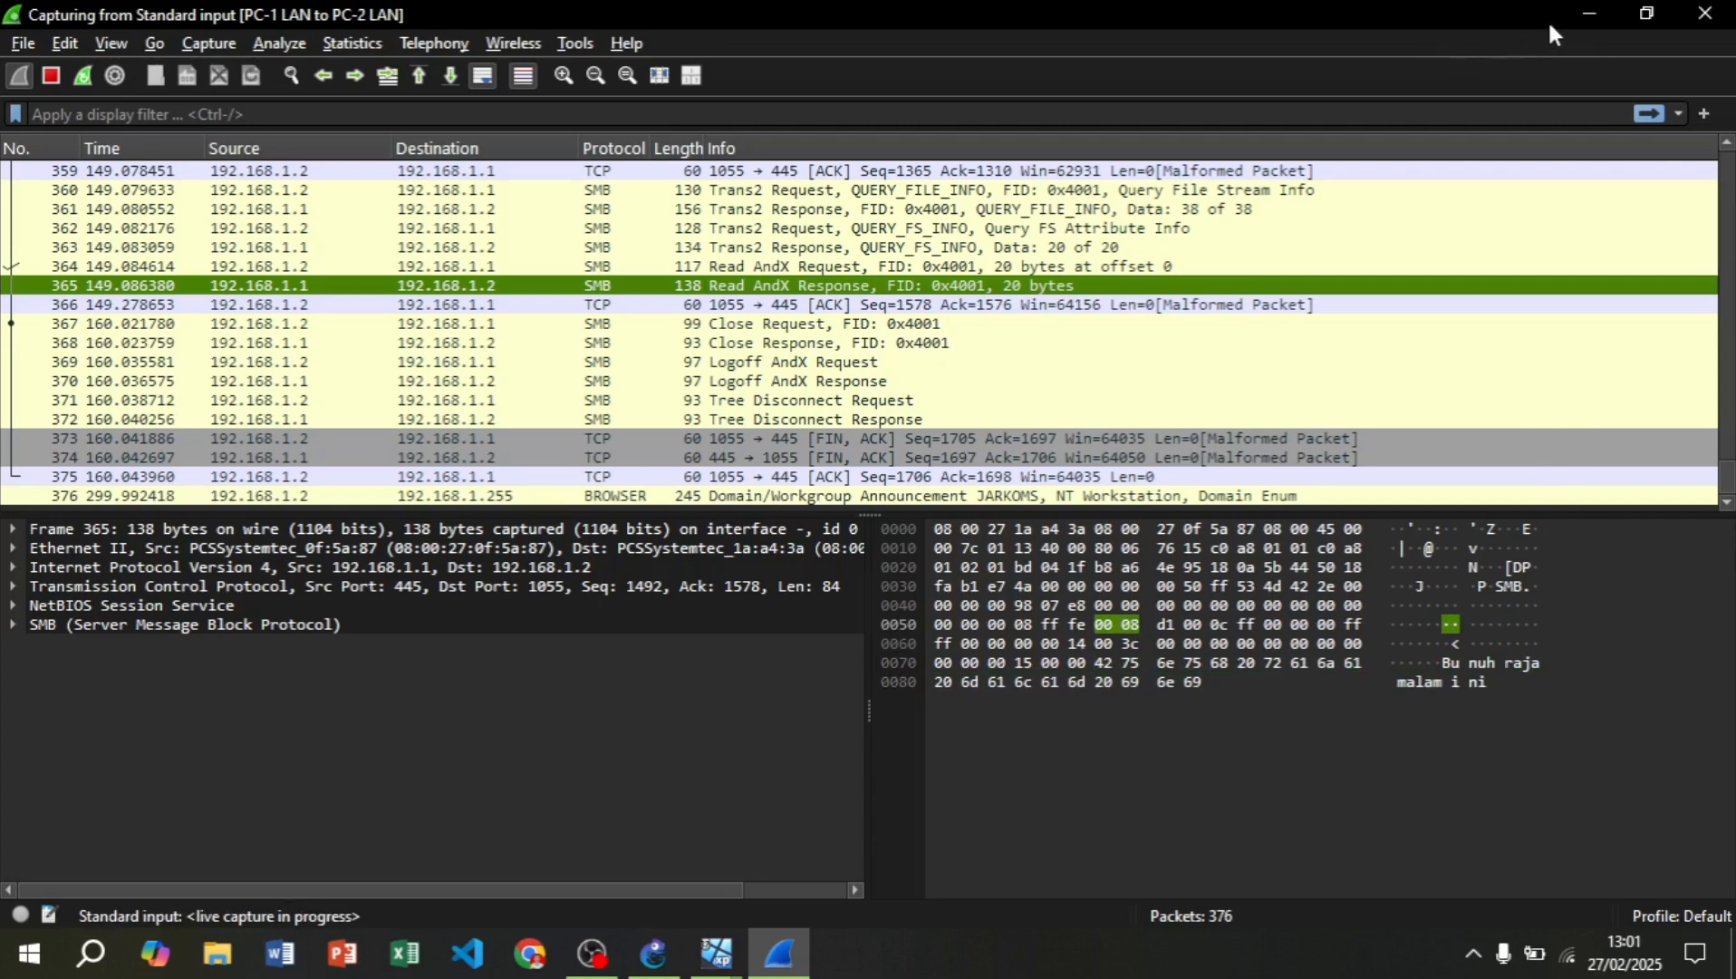
{"action": "left_click", "coordinate": [1586, 15]}
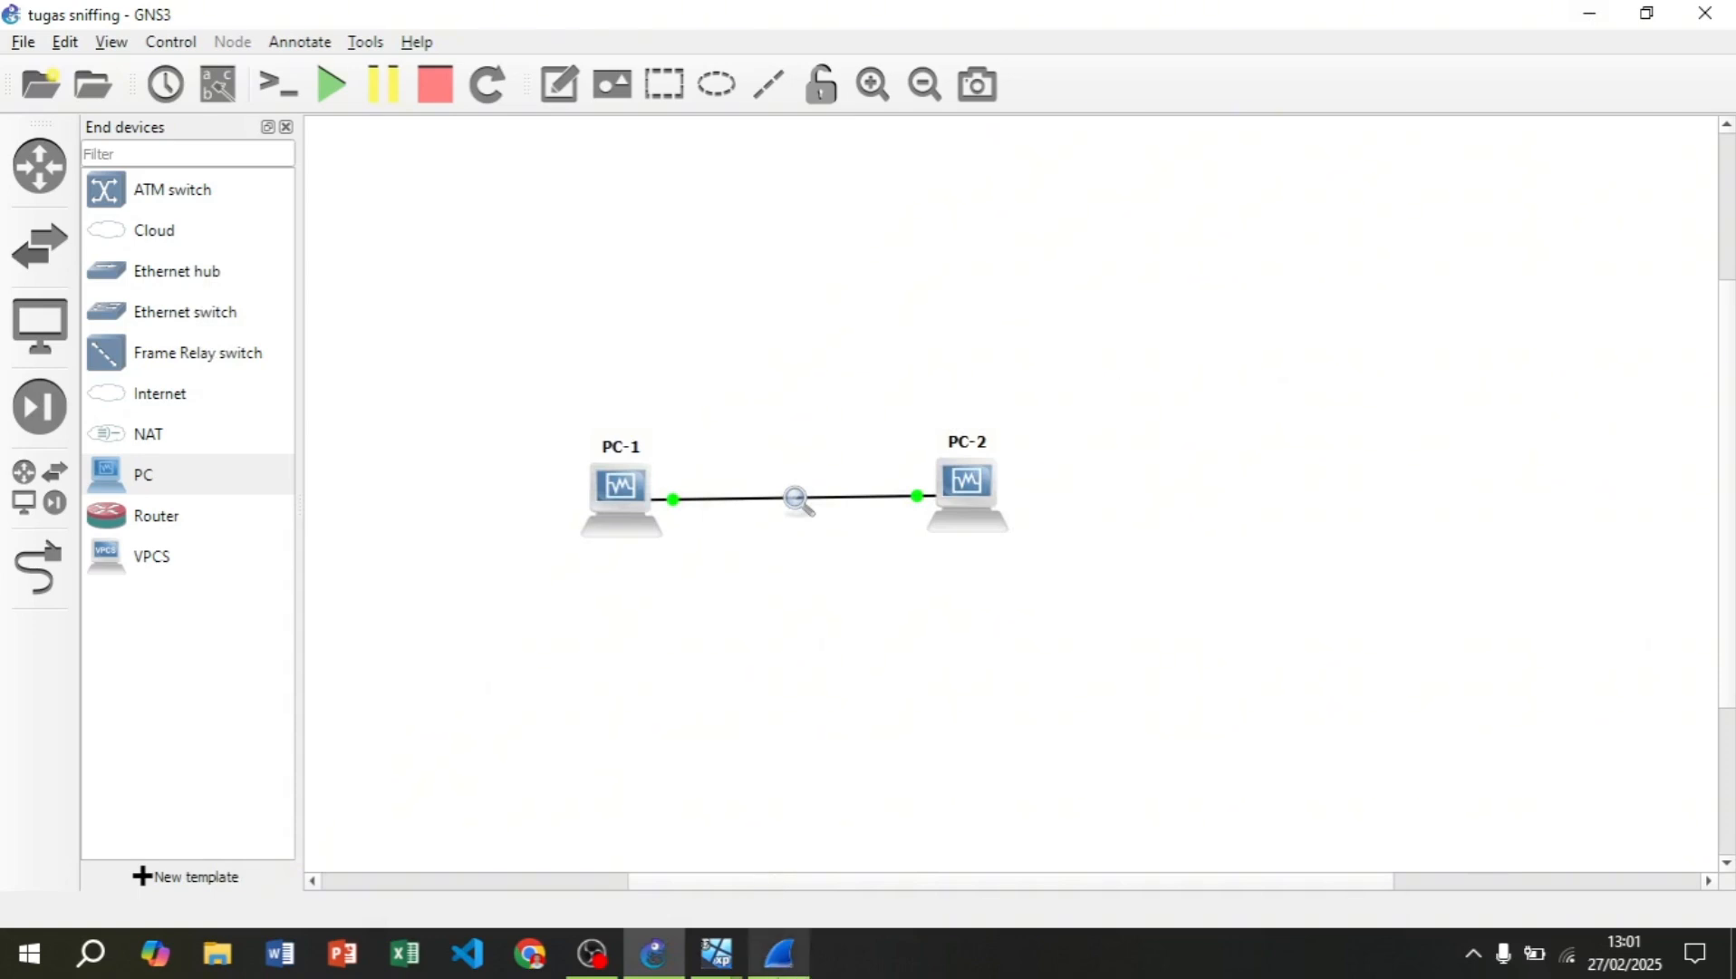
{"action": "mouse_move", "coordinate": [743, 968]}
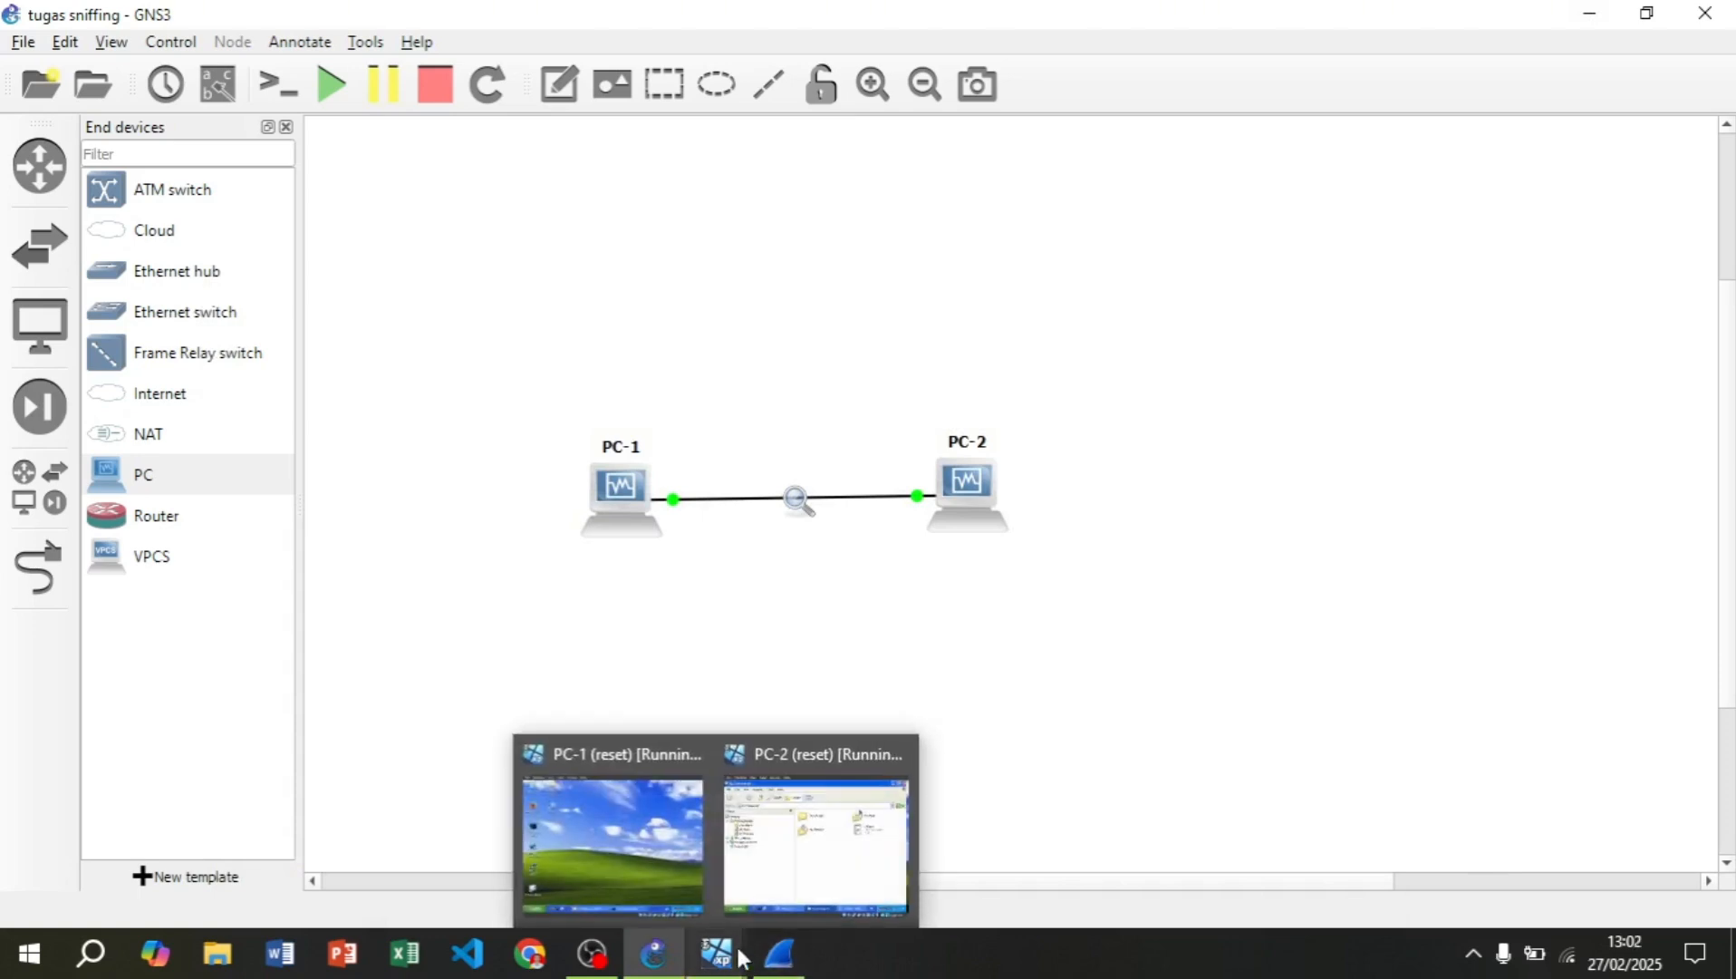